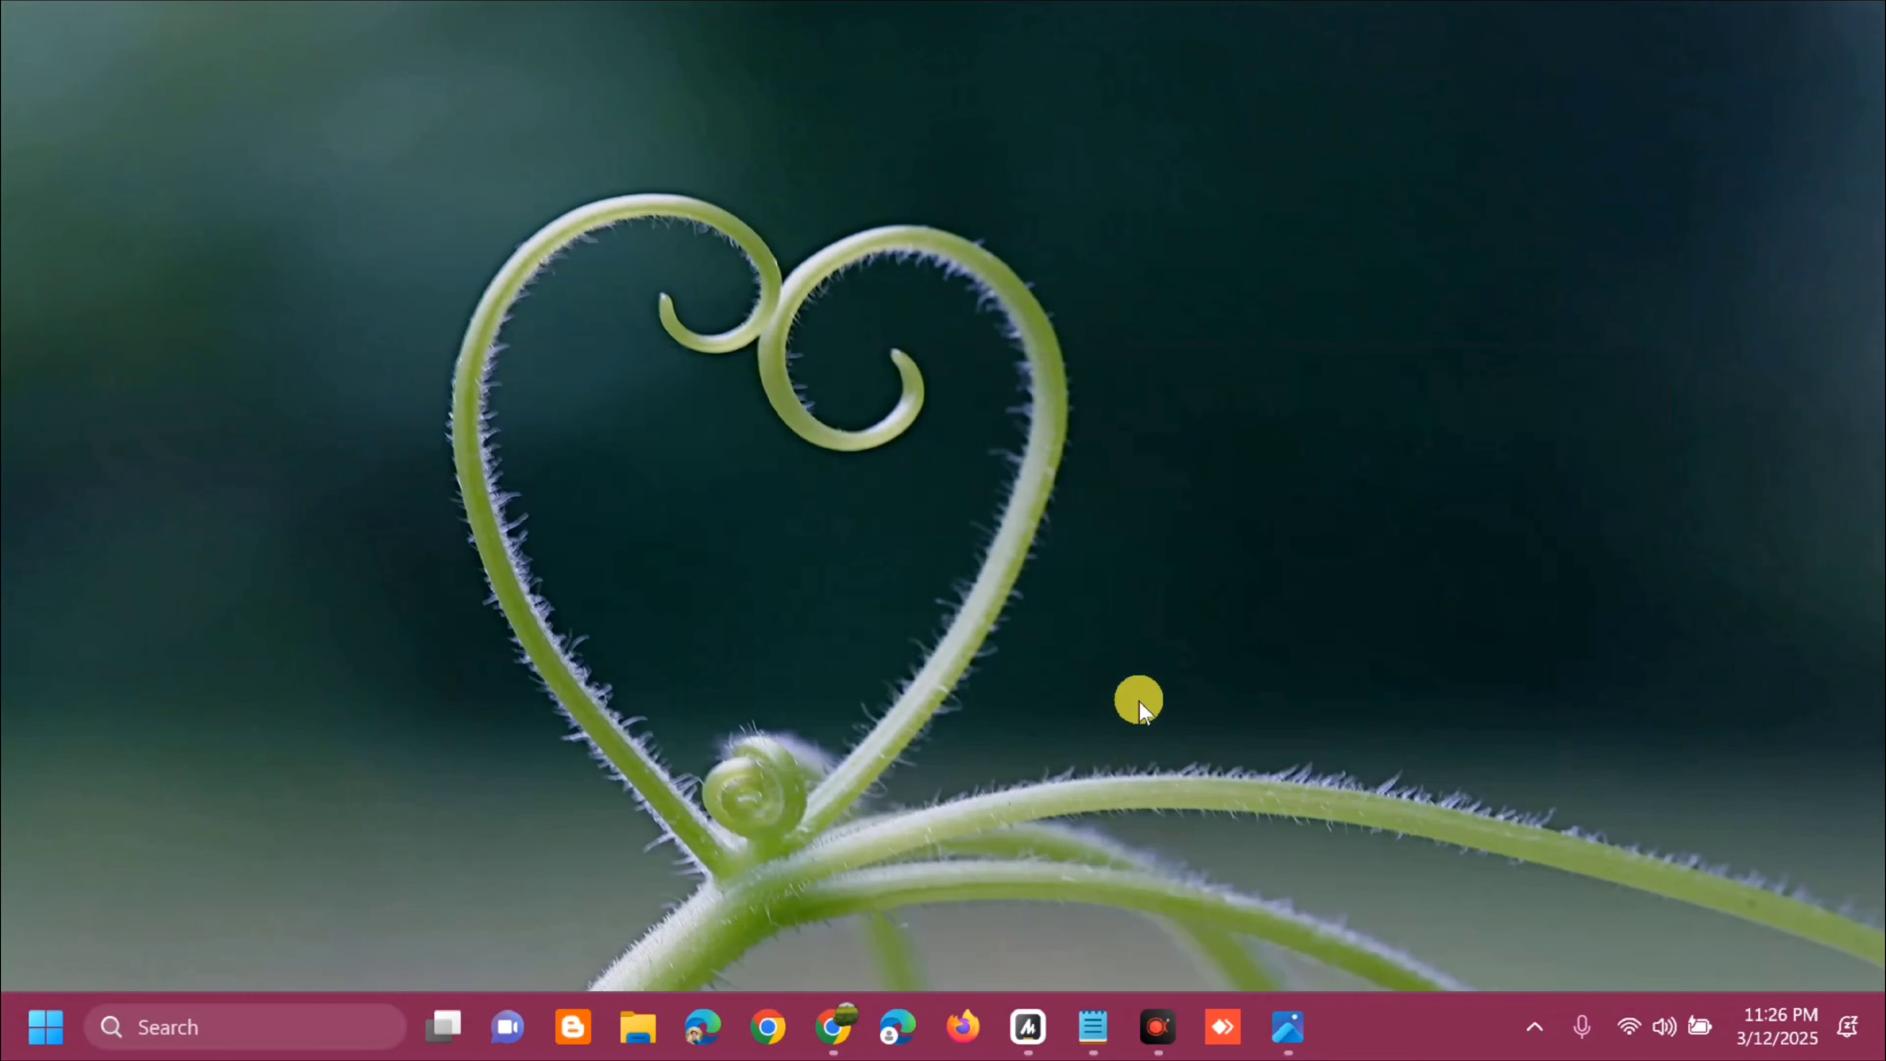
Step: Open the Troubleshoot page of the system settings and show the other troubleshooters
left_click(42, 1031)
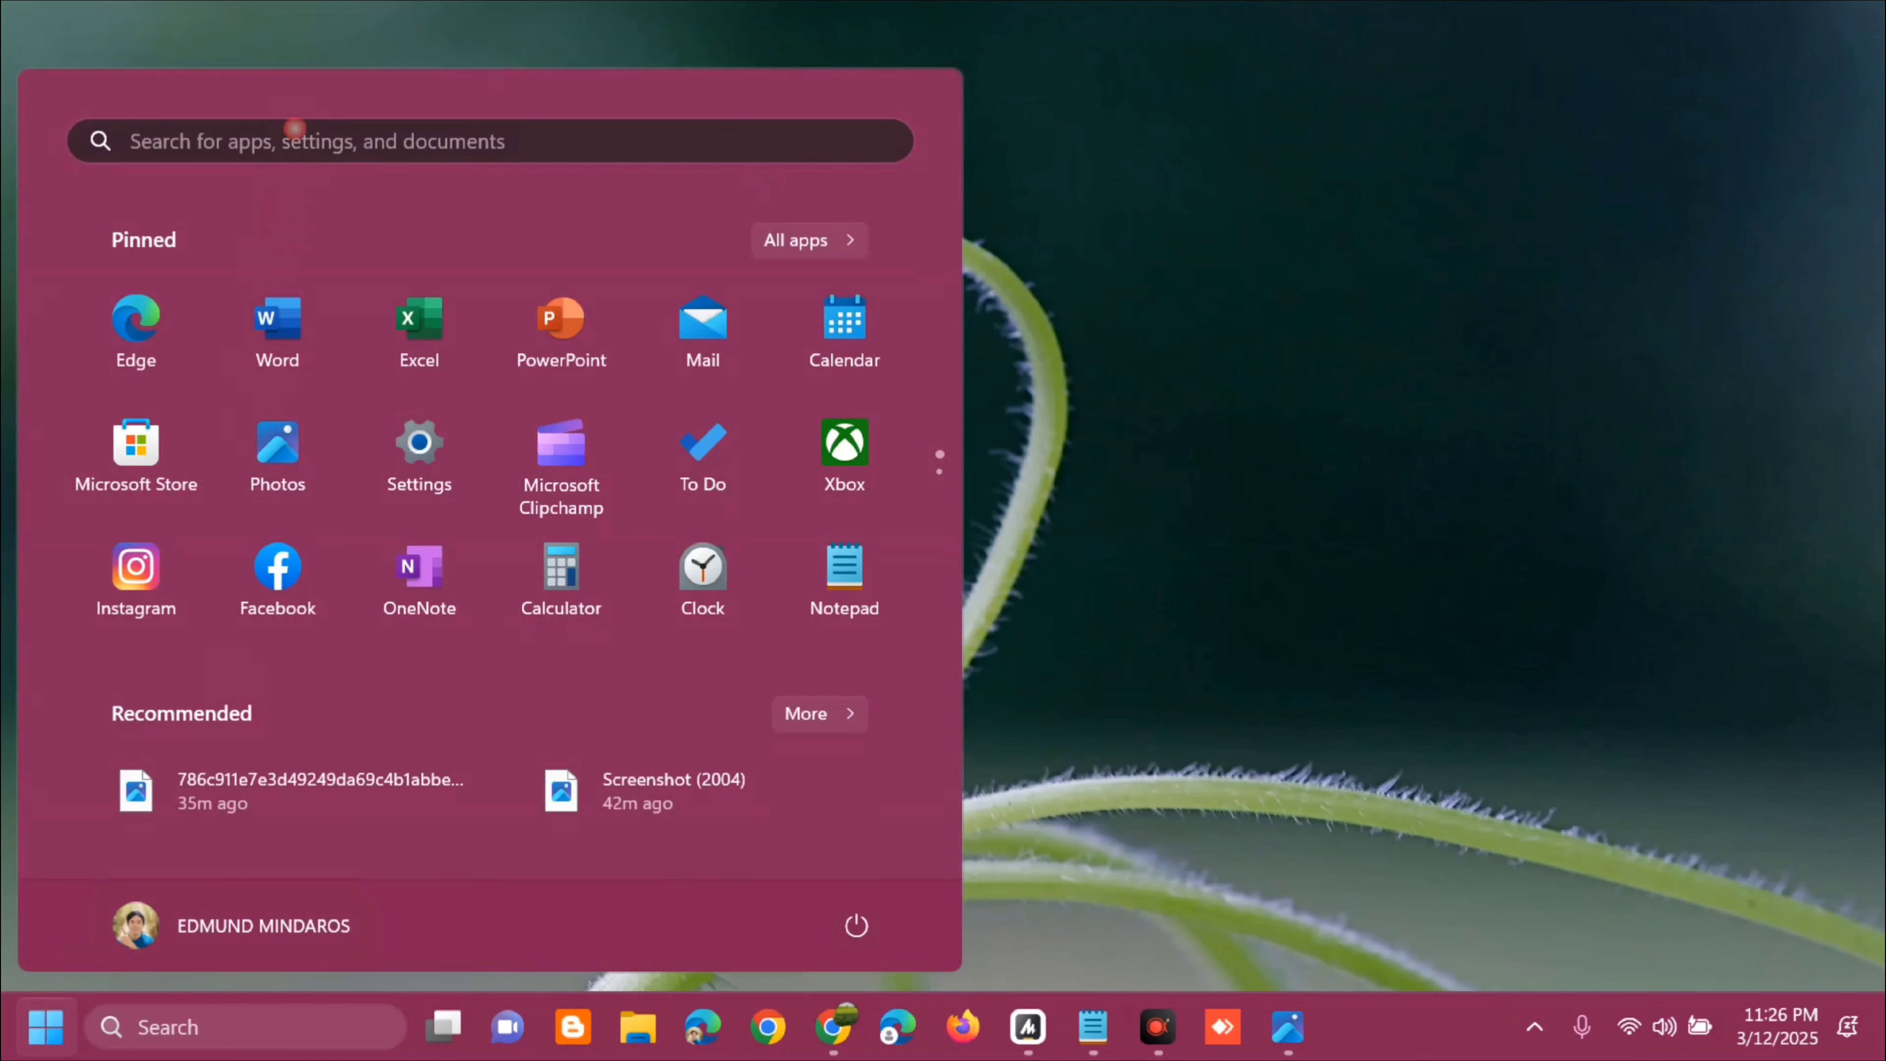
left_click(295, 129)
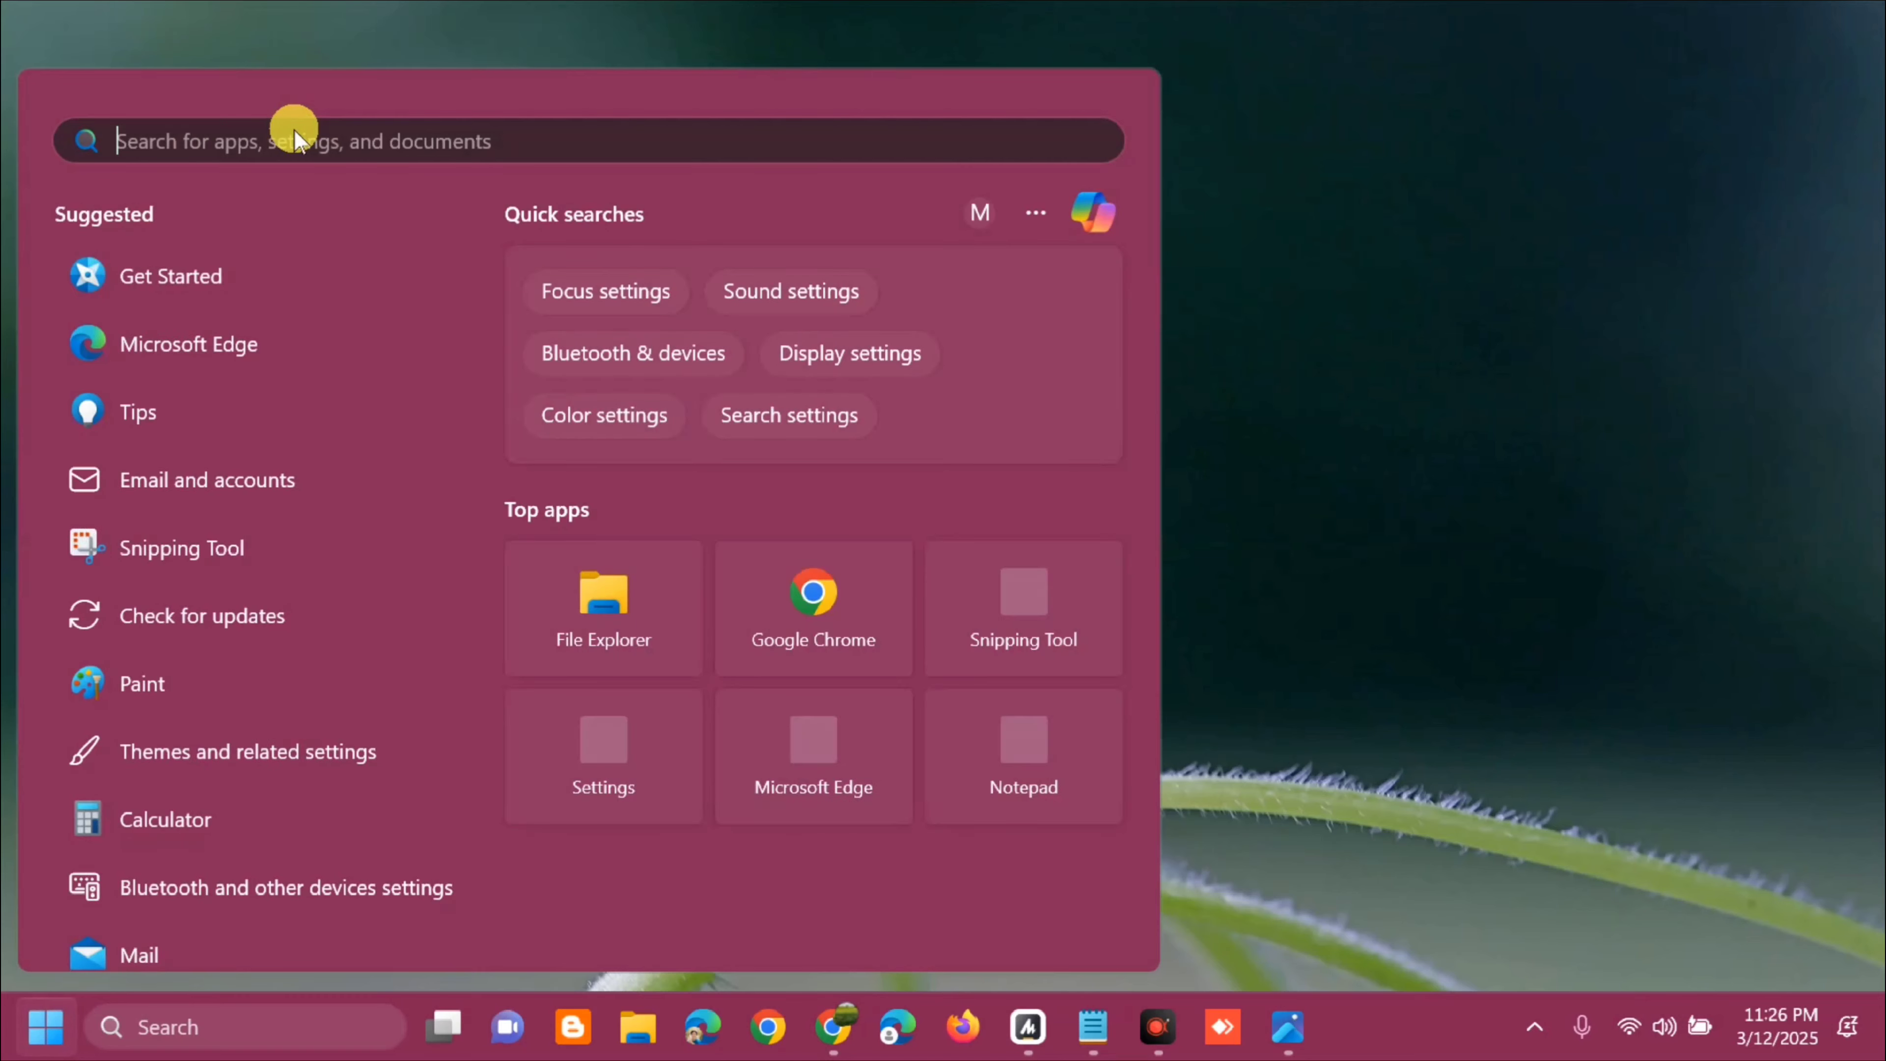
type("TROUBLE")
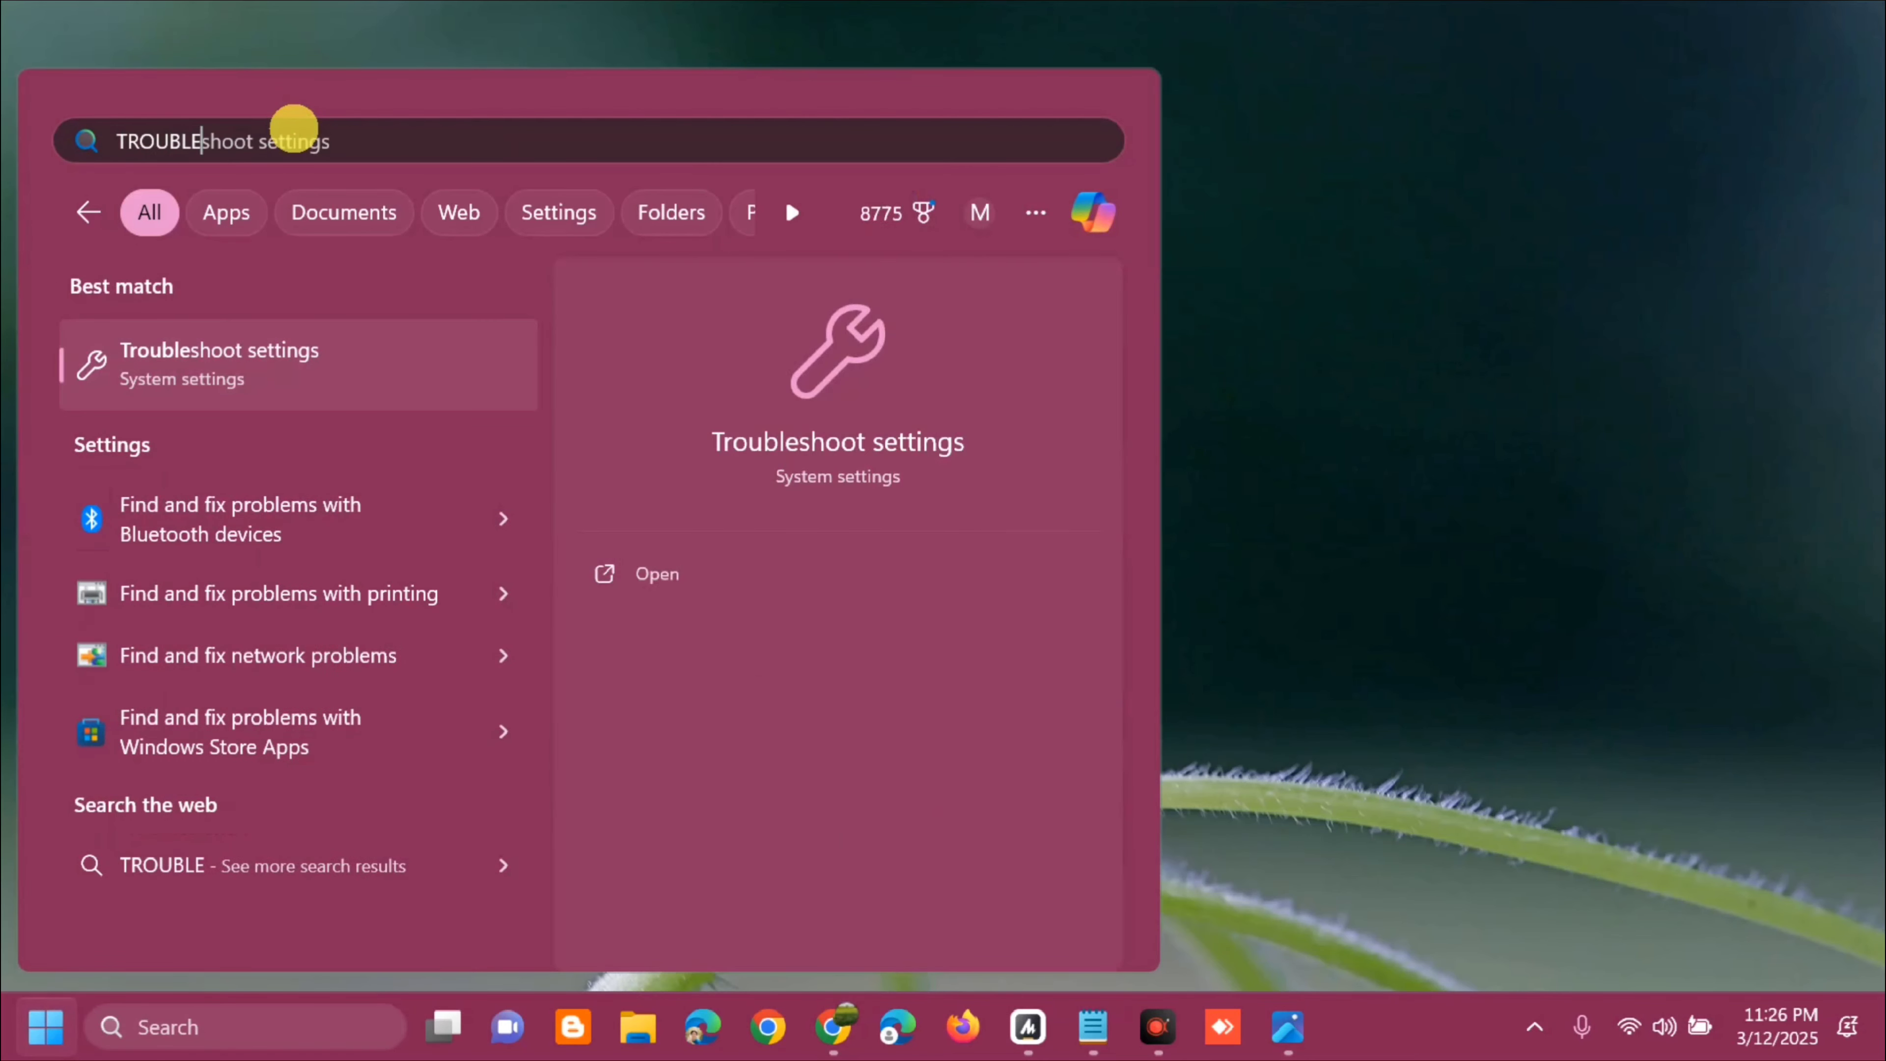
left_click(644, 573)
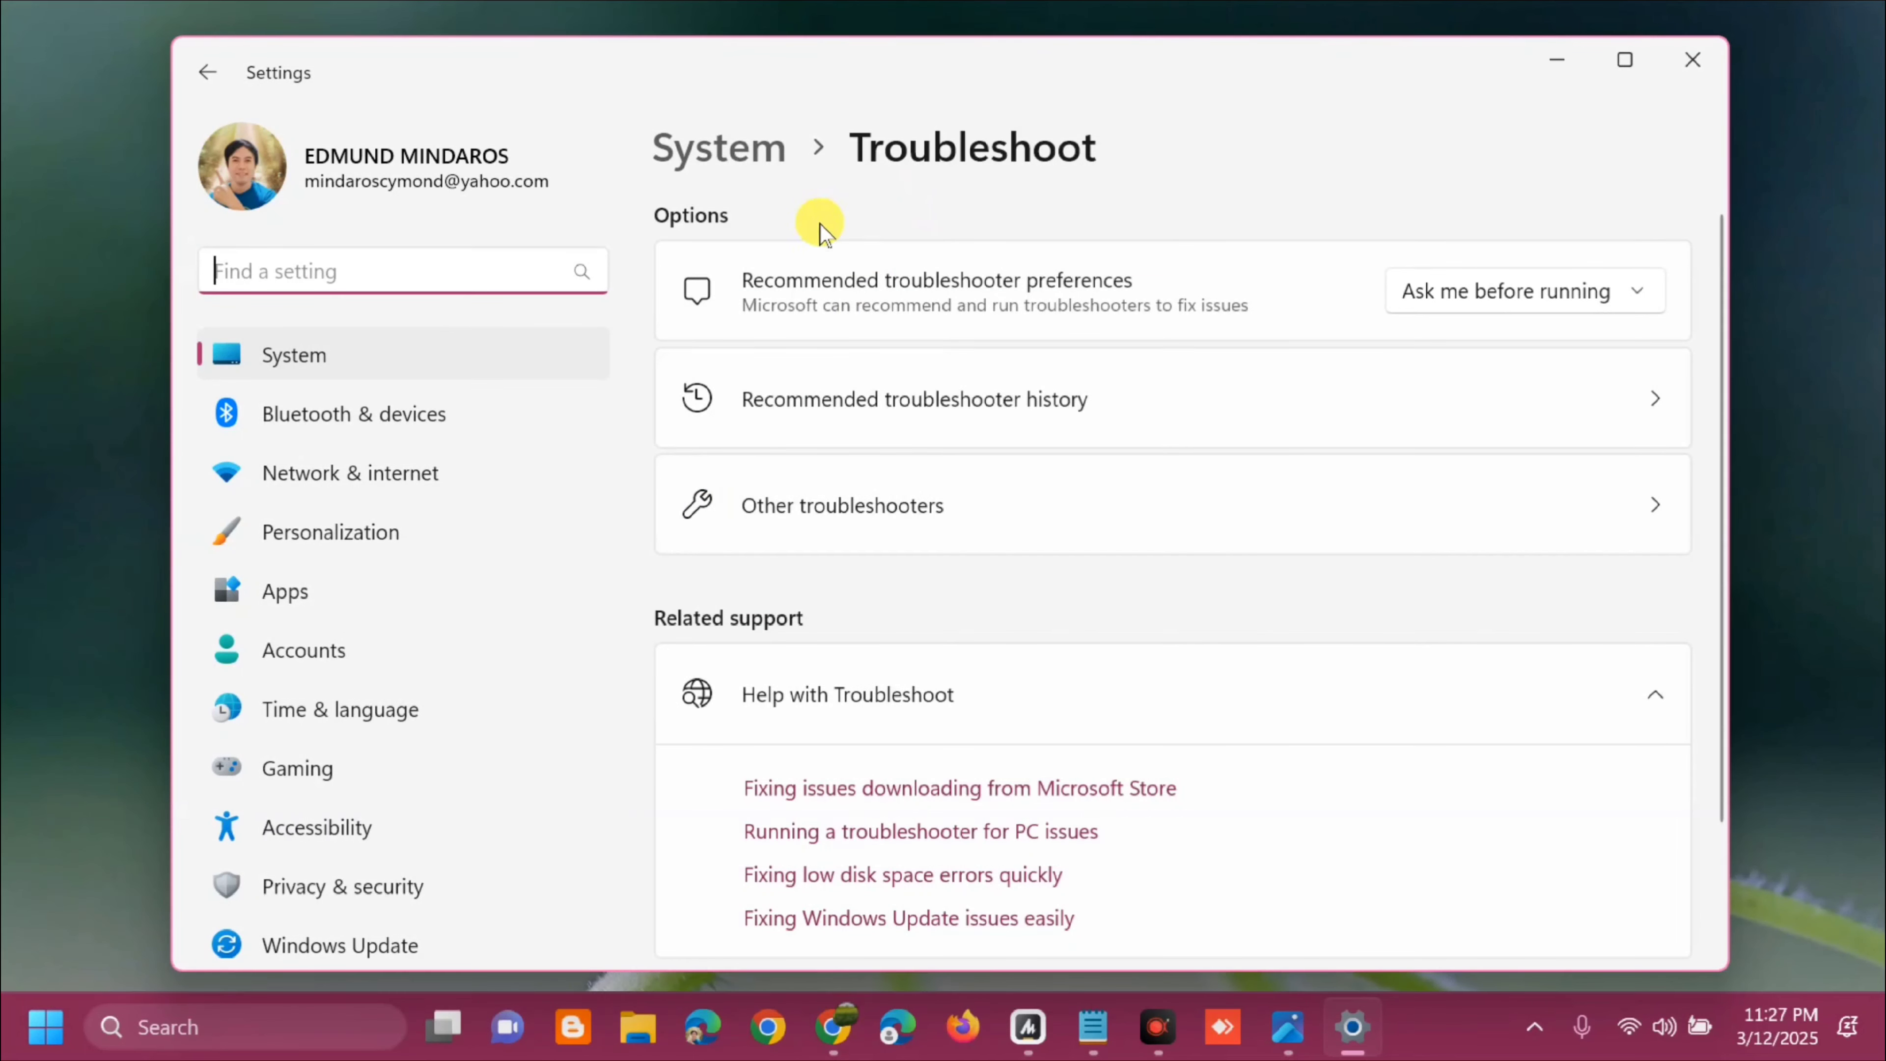
left_click(818, 507)
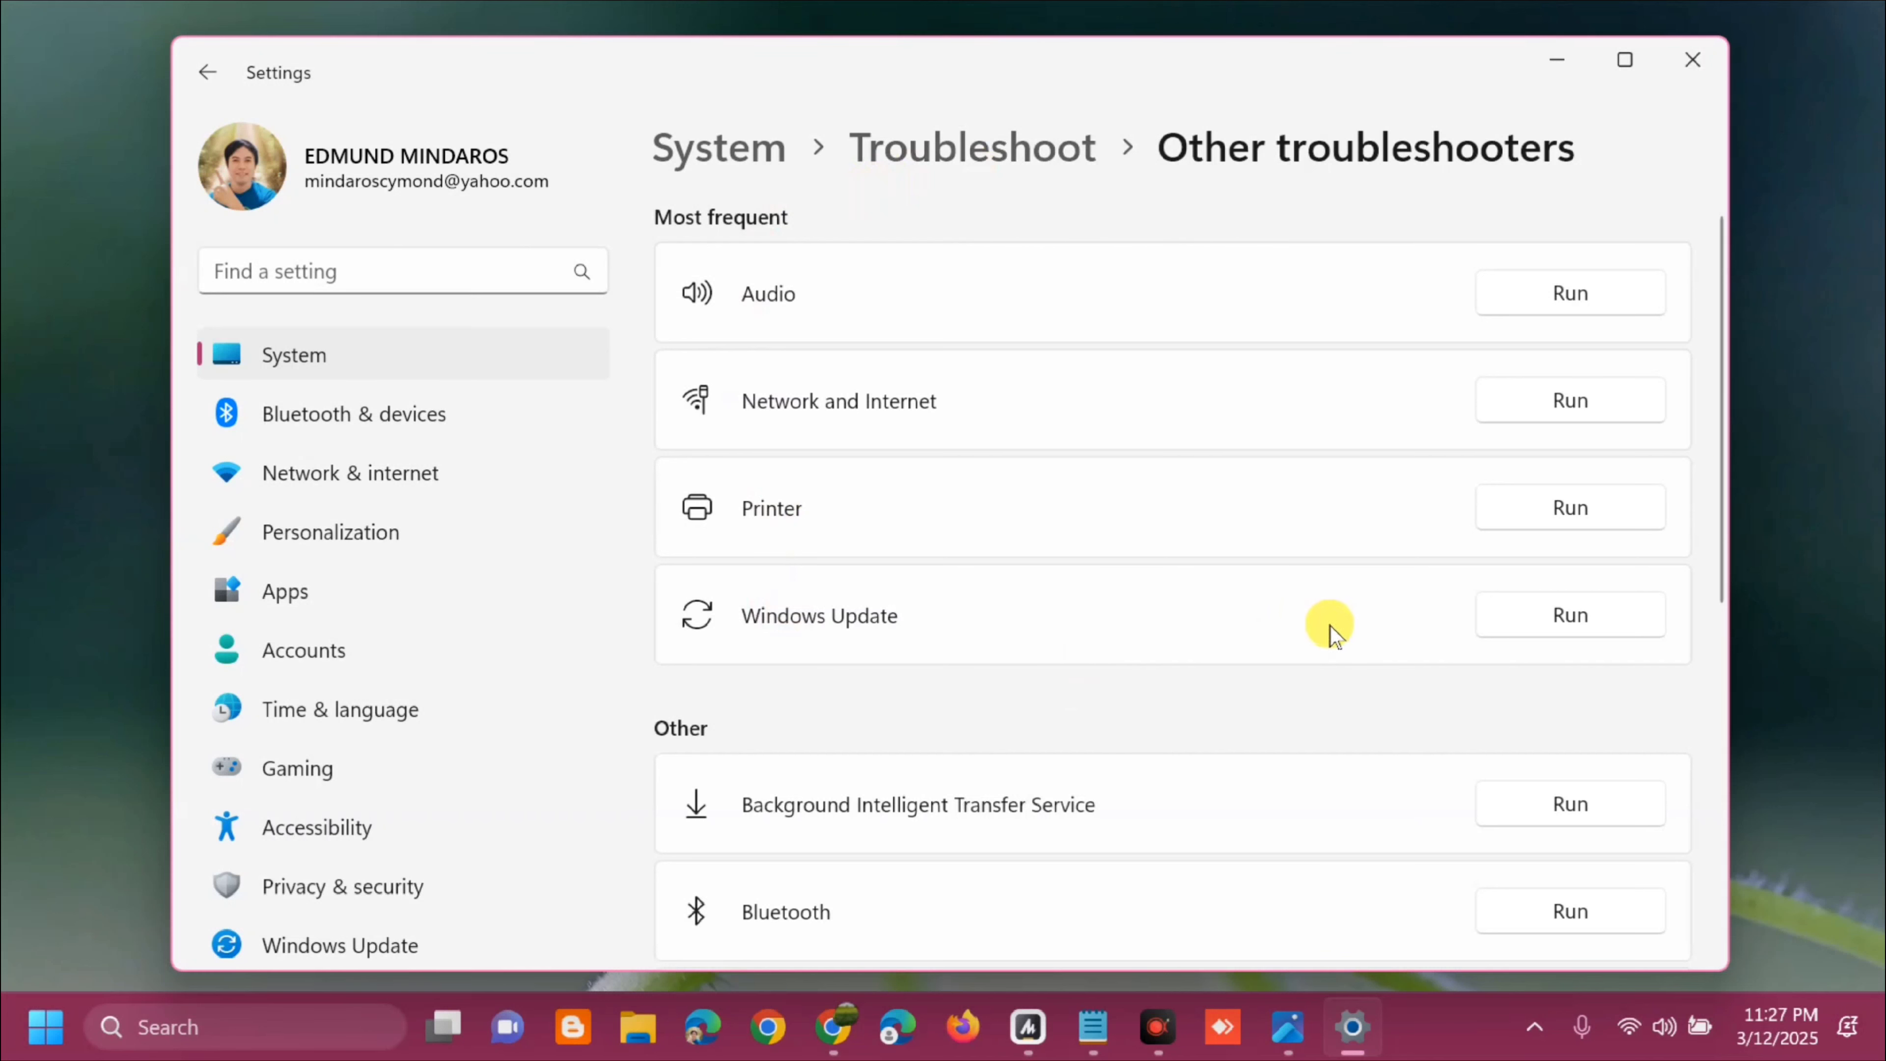
Step: Run the Windows Update troubleshooter, and close it and the settings window when it finishes
left_click(1559, 622)
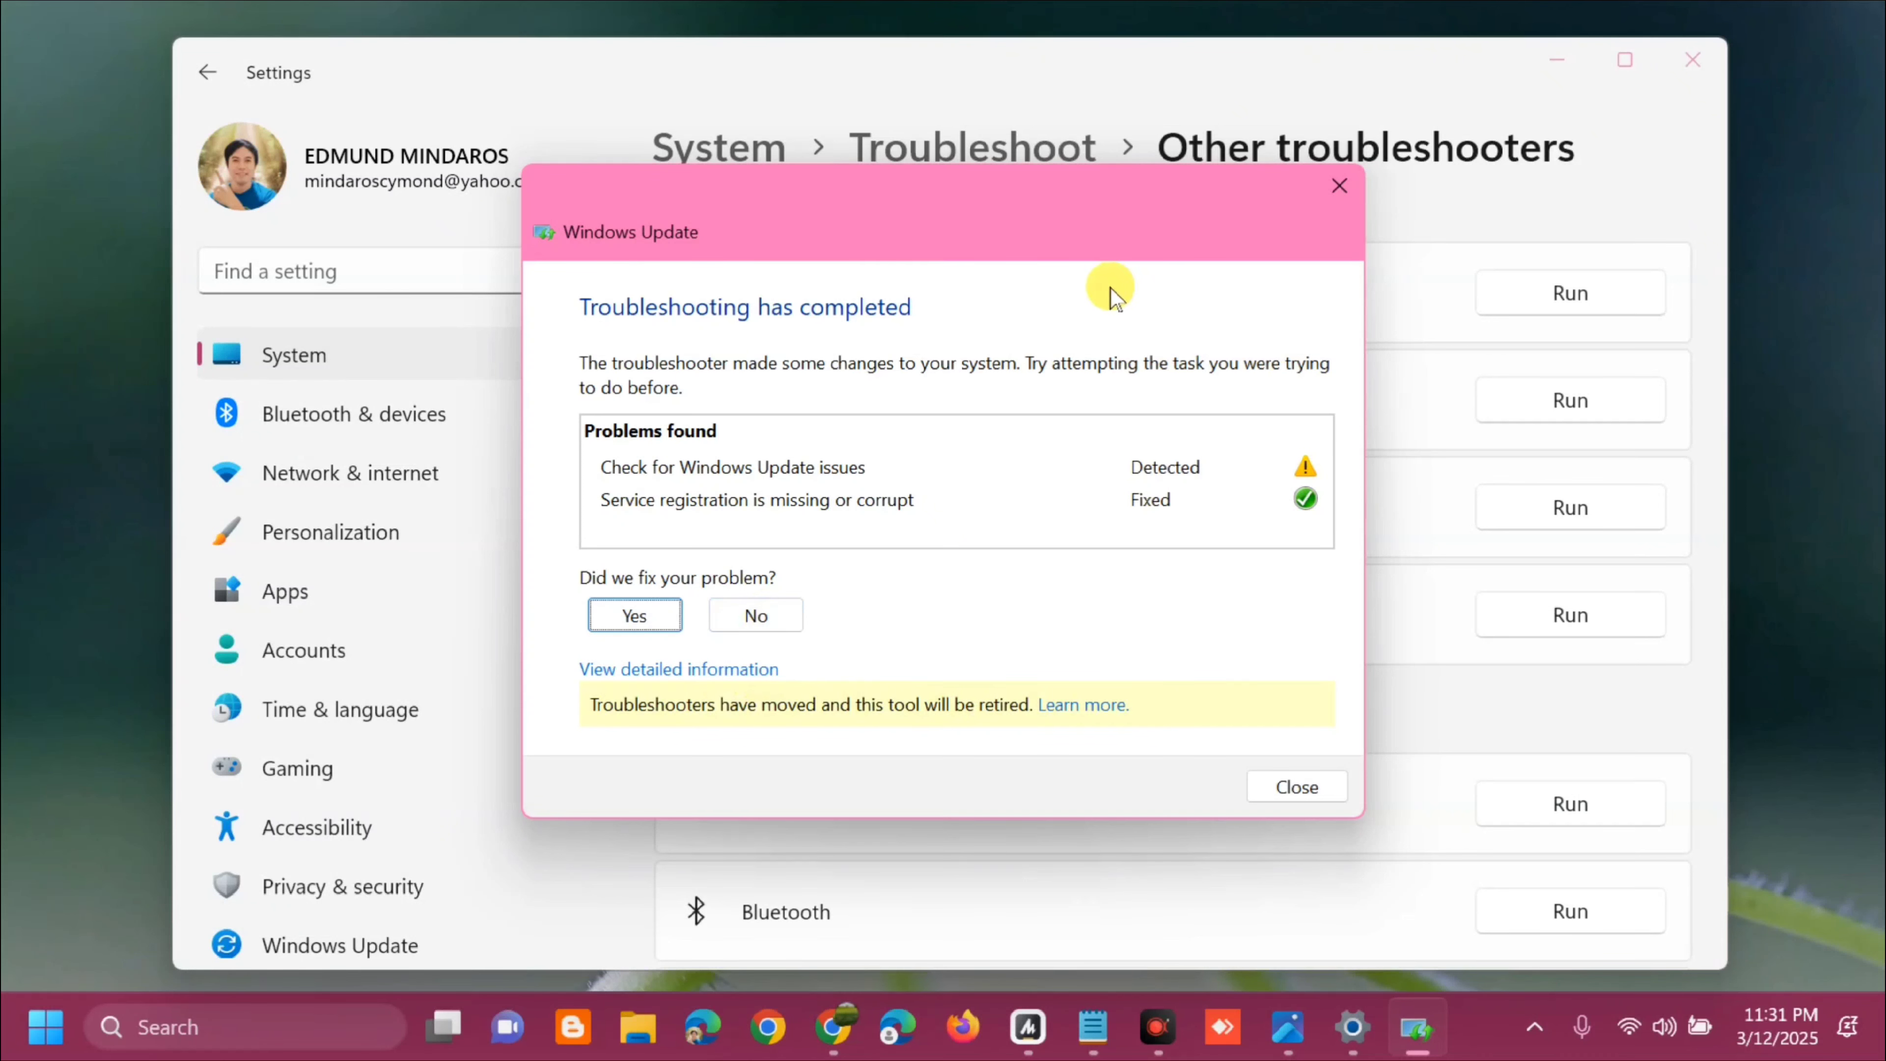
left_click(1299, 788)
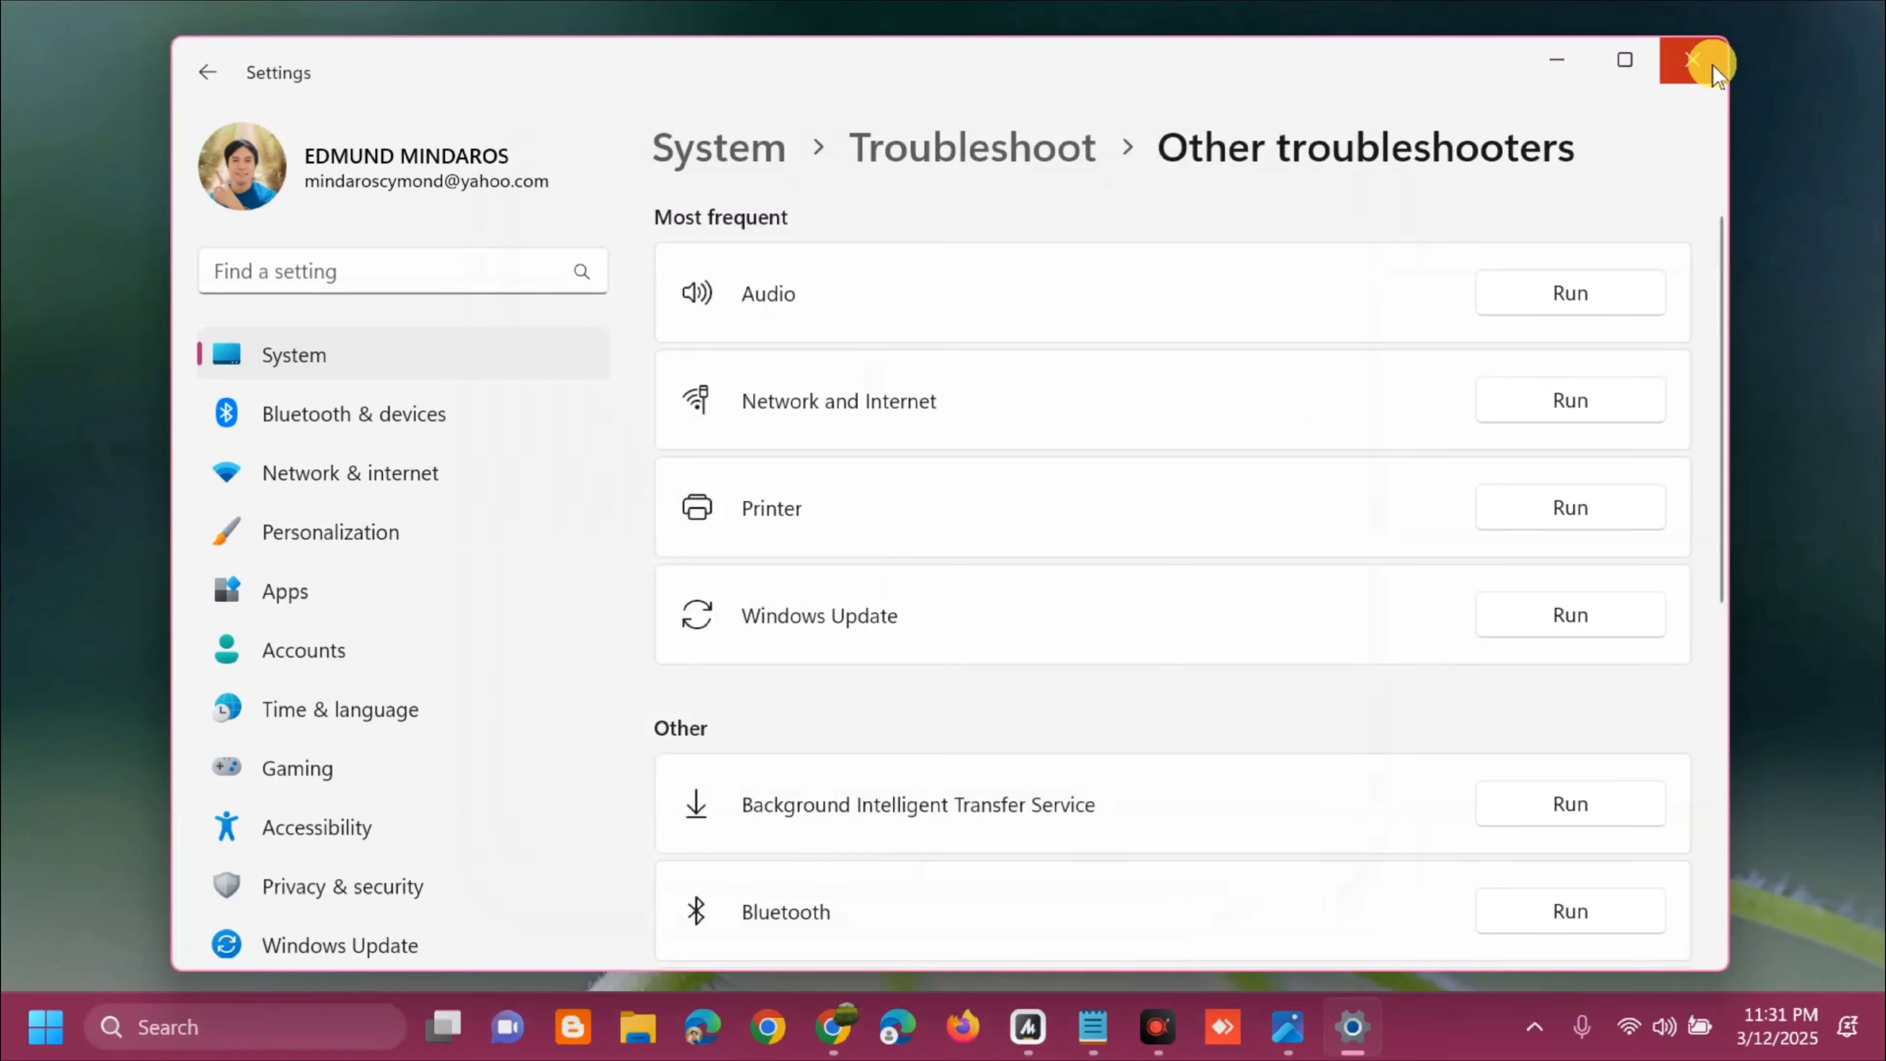
left_click(1712, 65)
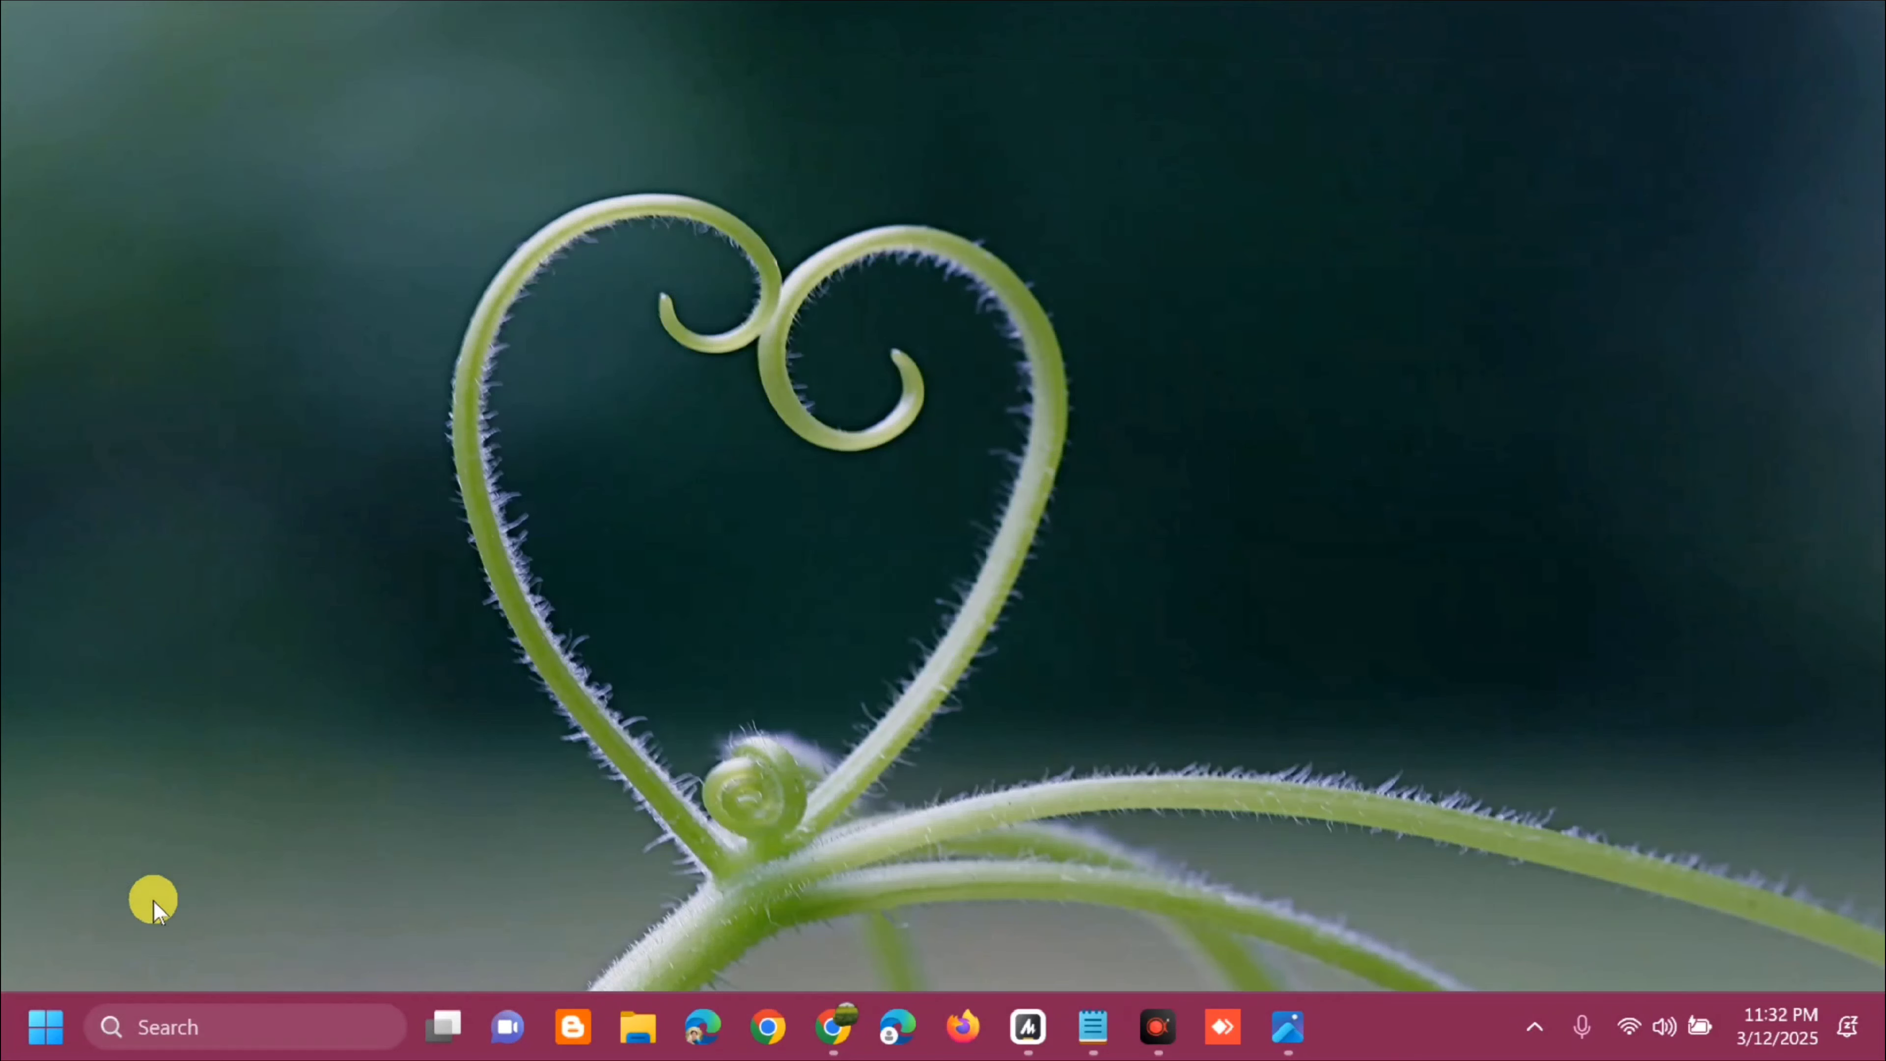
Step: Open Command Prompt as administrator and allow it to make changes to the device
left_click(46, 1028)
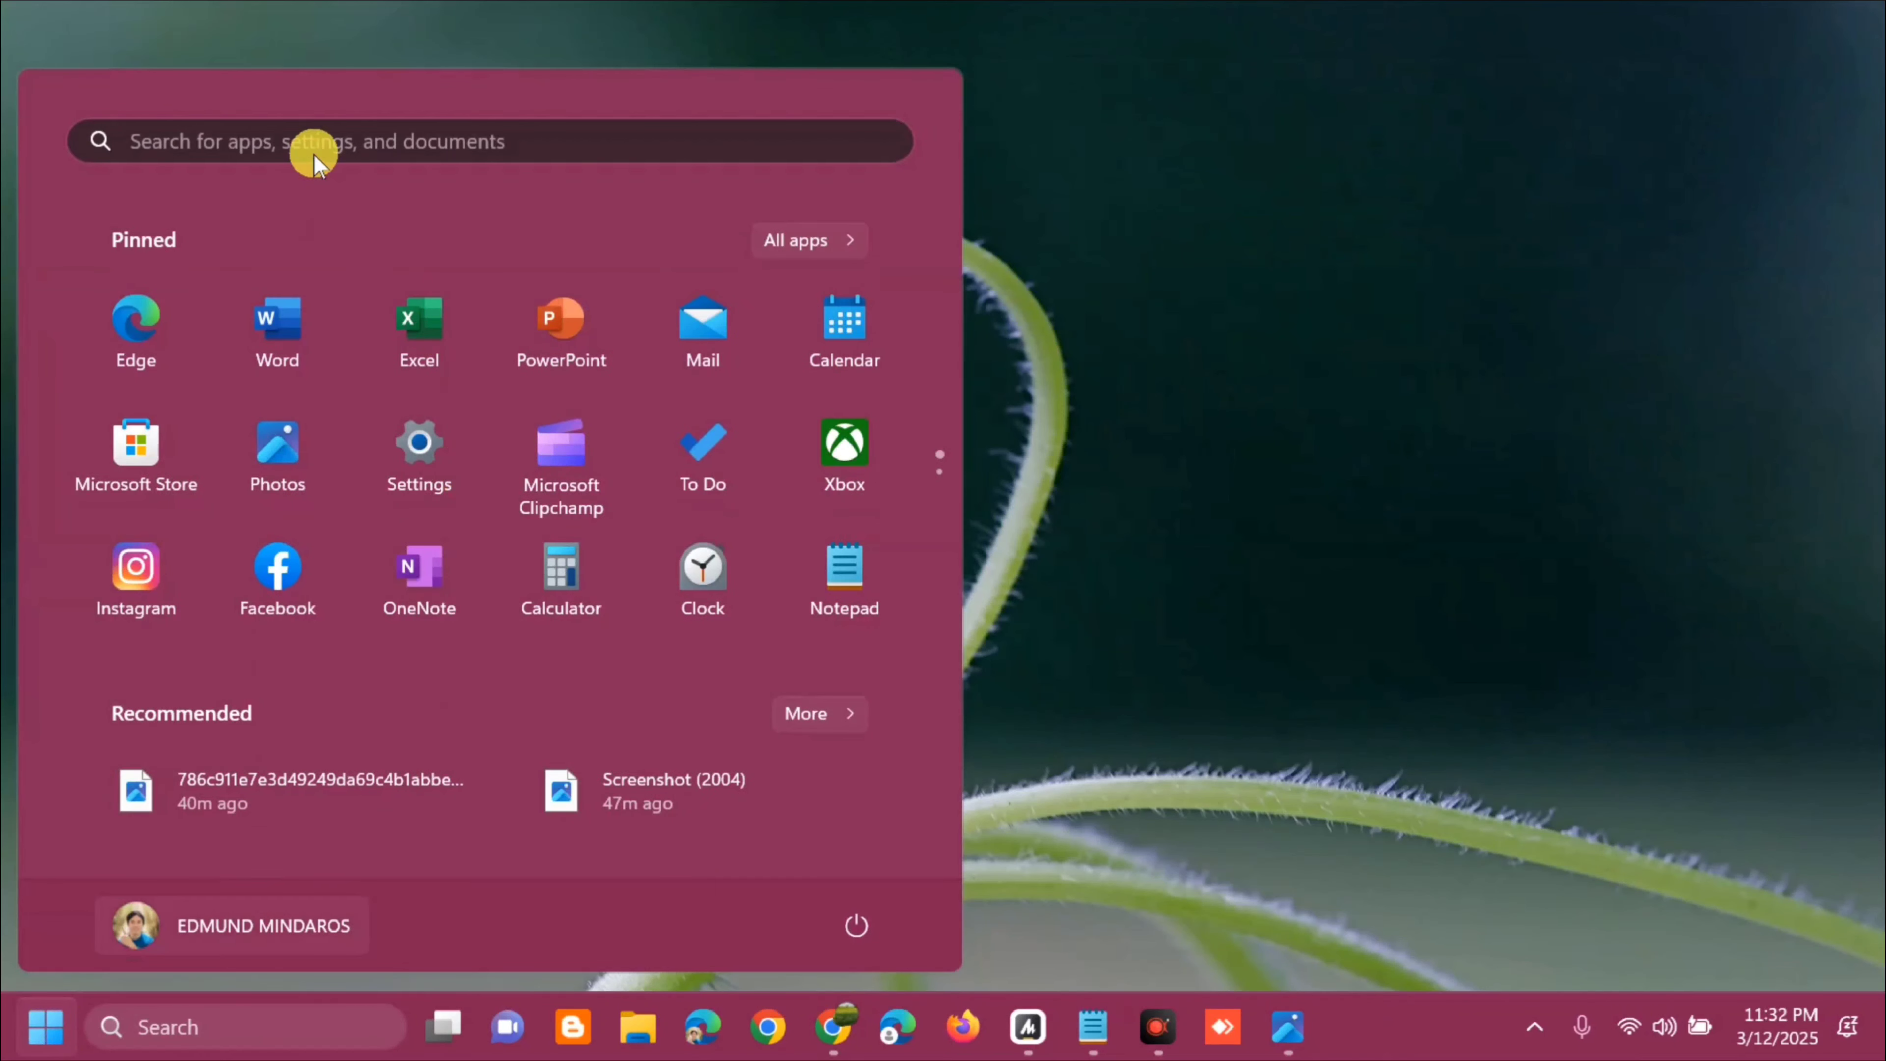
left_click(316, 131)
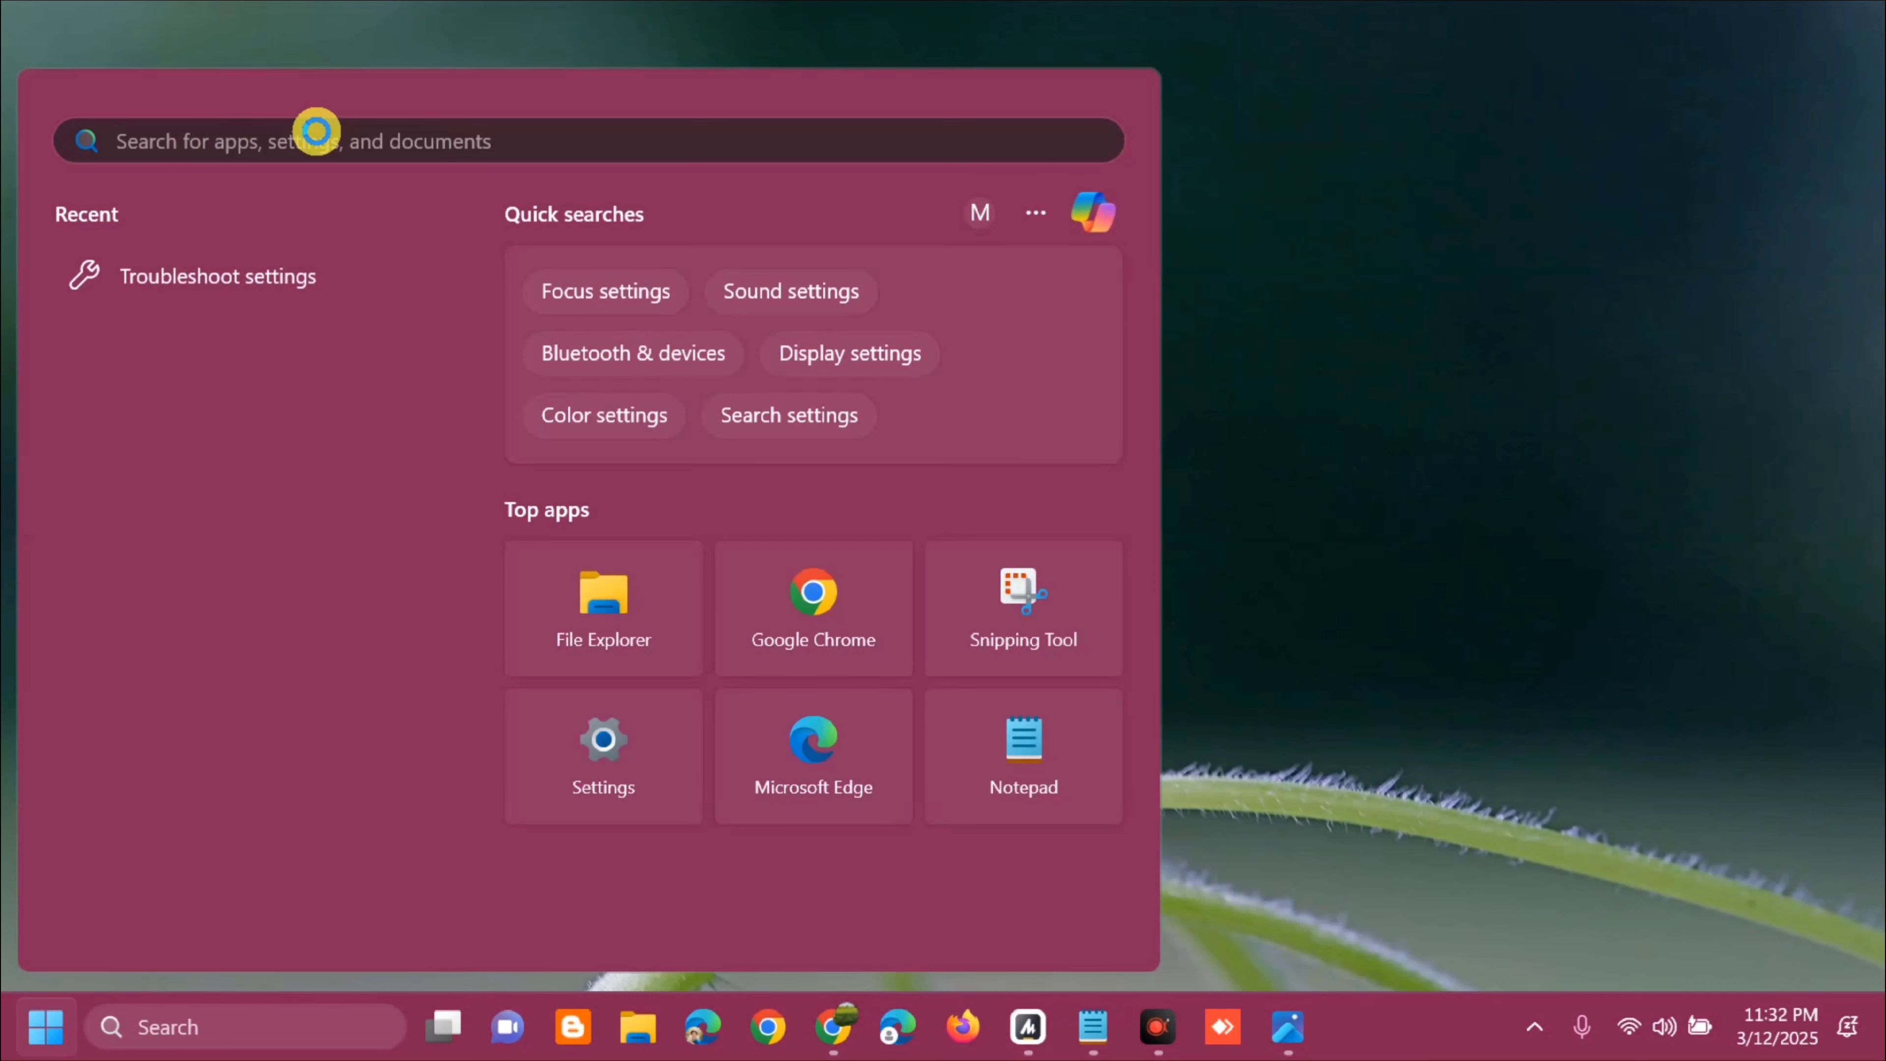
type("CMD")
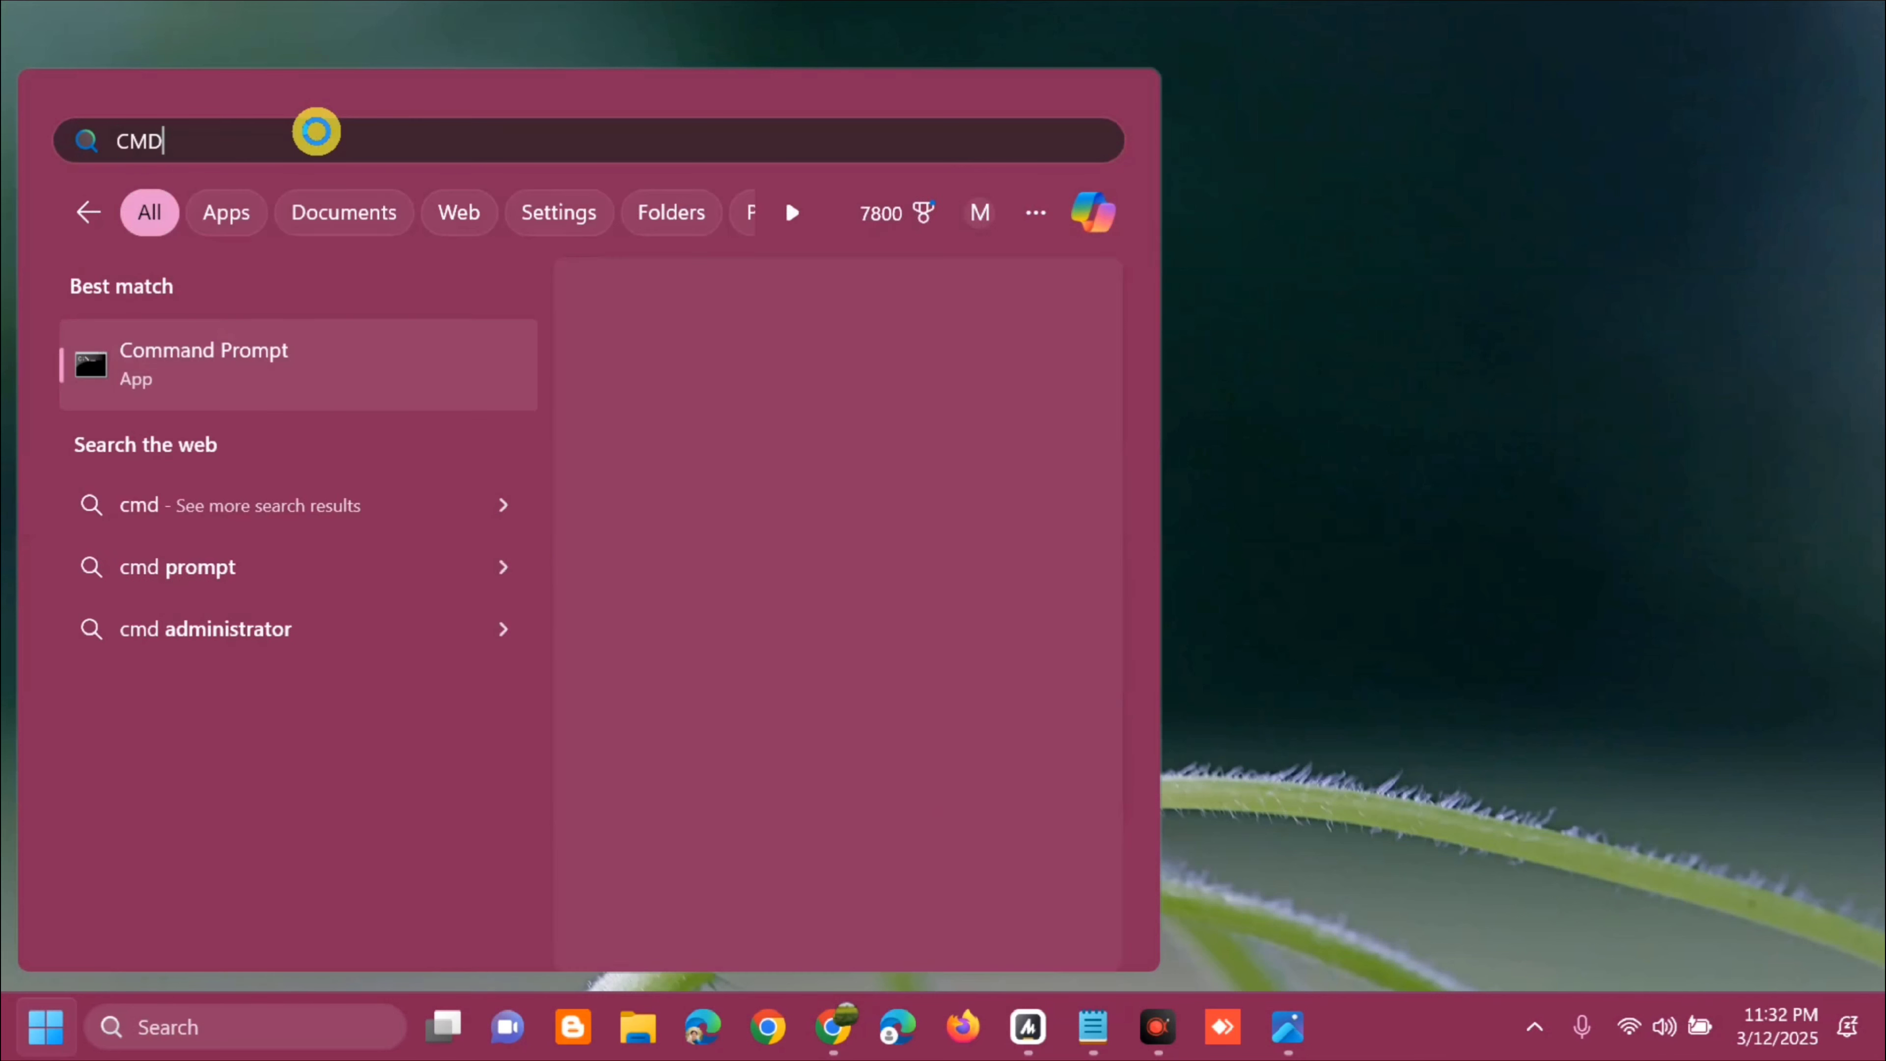
right_click(363, 371)
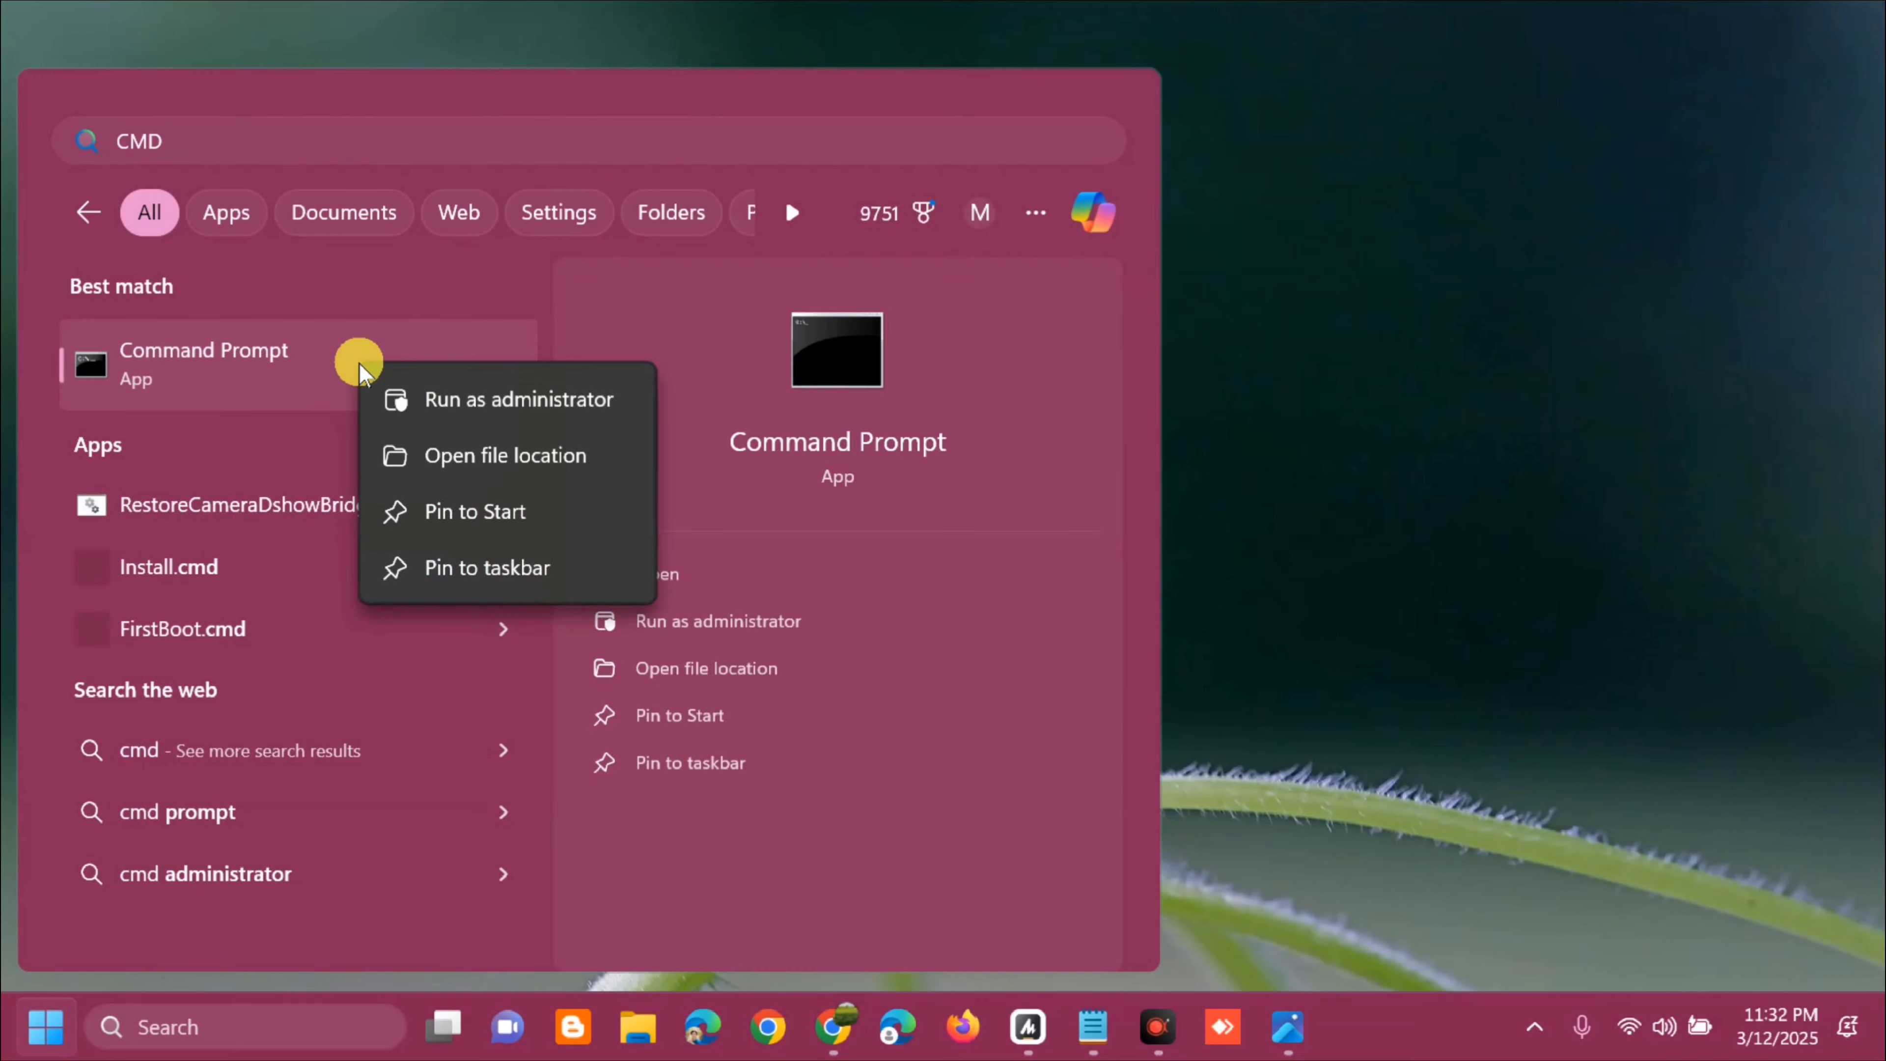
key("Escape")
left_click(482, 401)
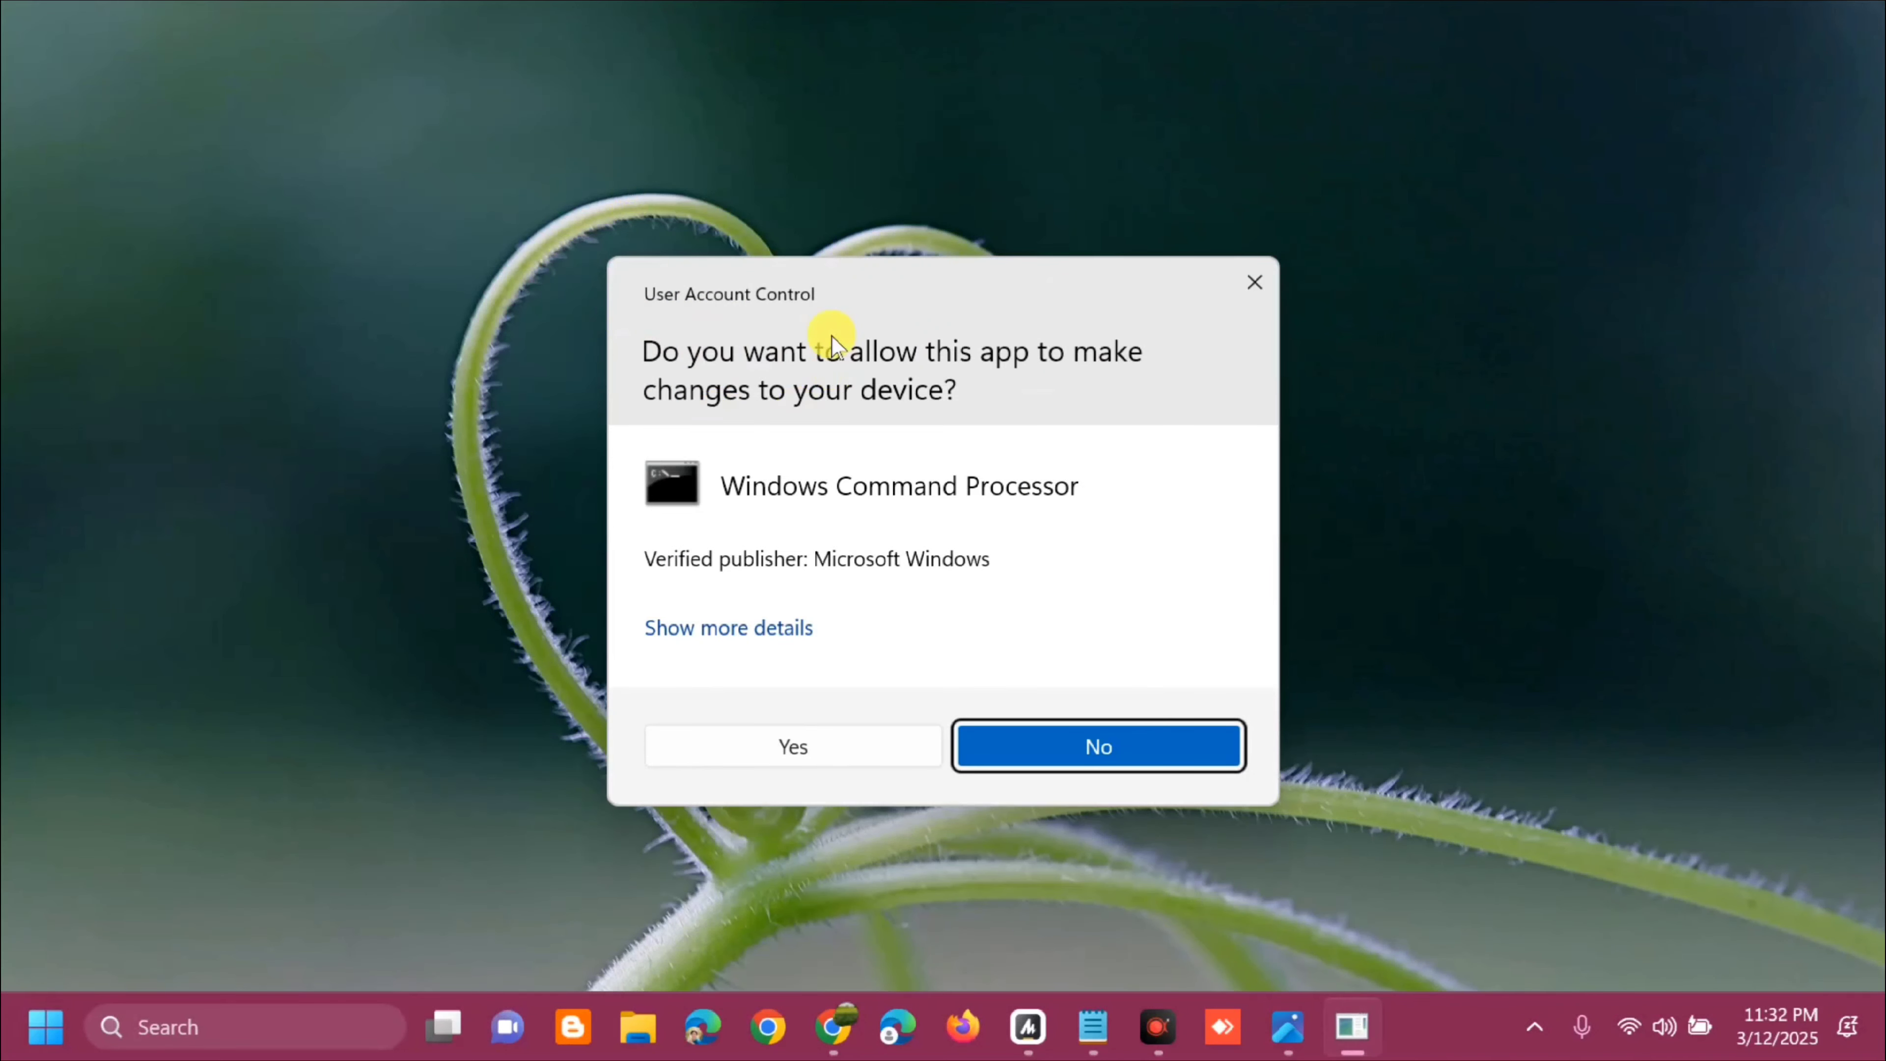
left_click(785, 747)
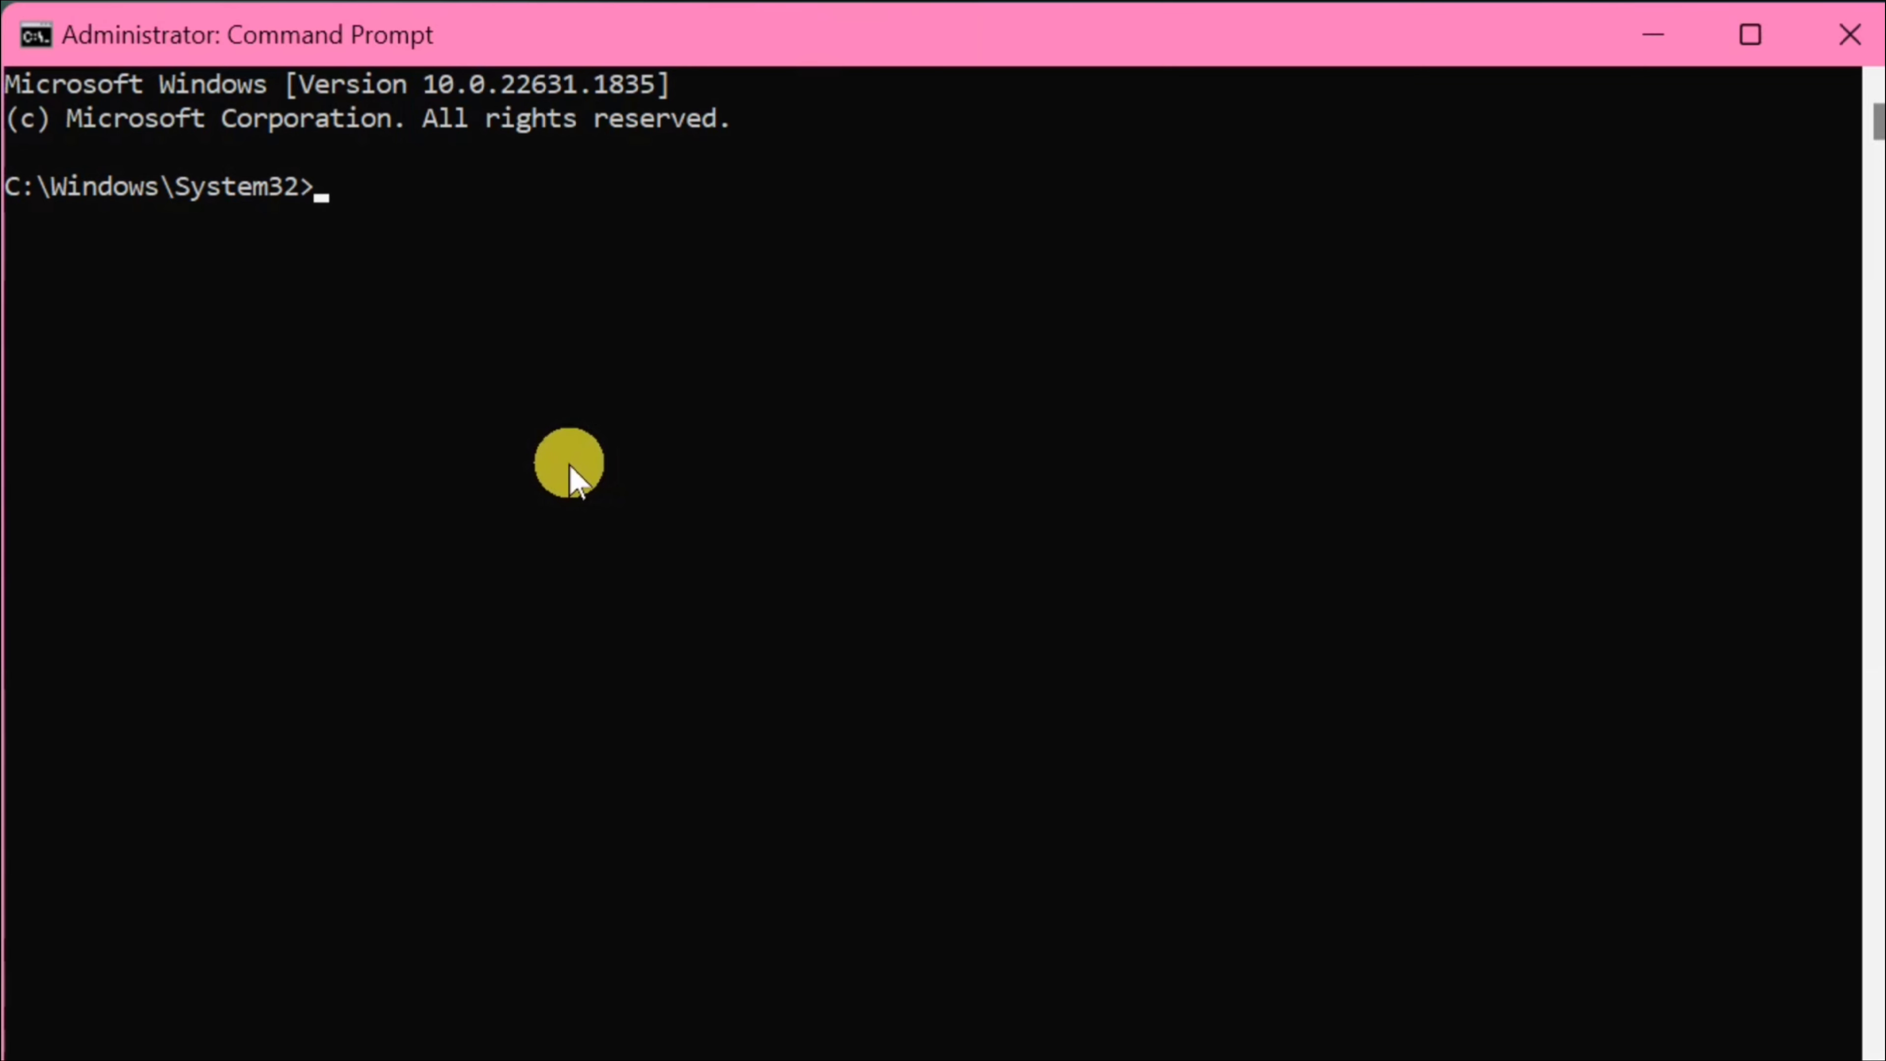
Step: Reset the Winsock catalog with the command "netsh winsock reset" and close Command Prompt
type("netsh winsoc")
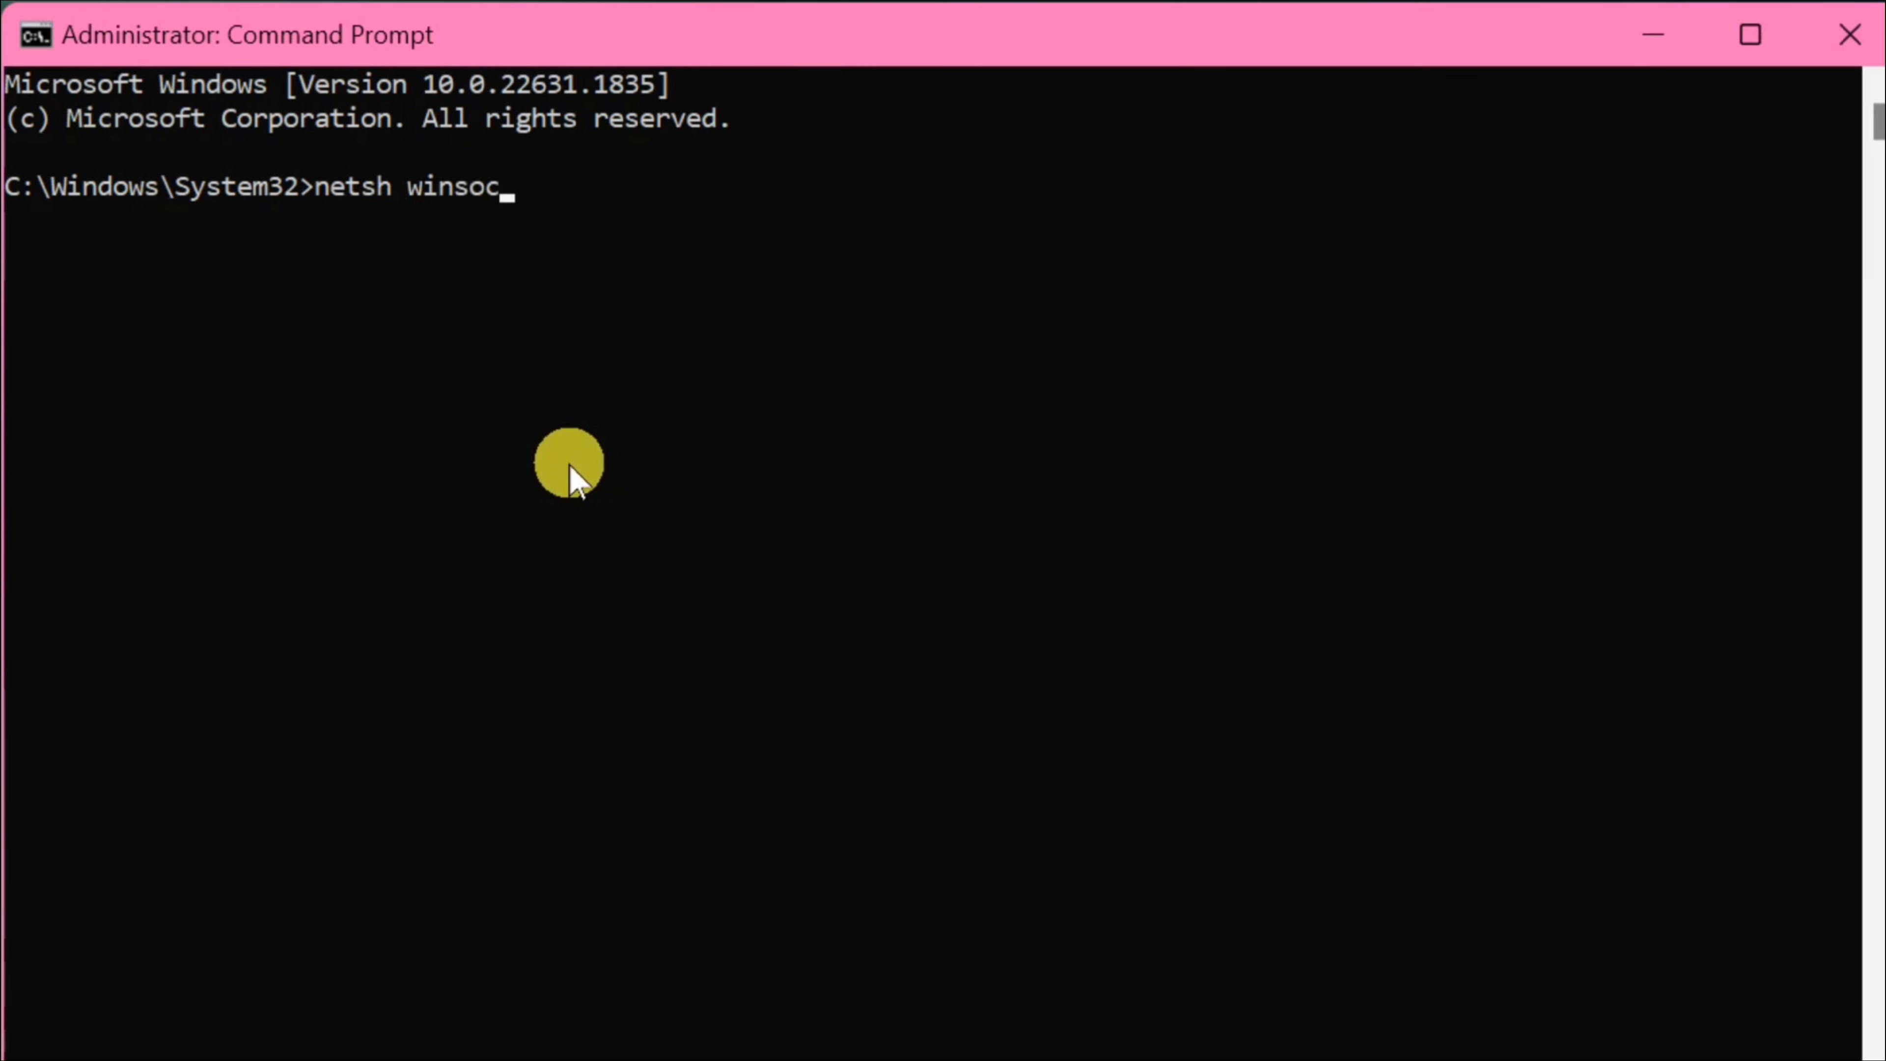
type("k reset")
key("Return")
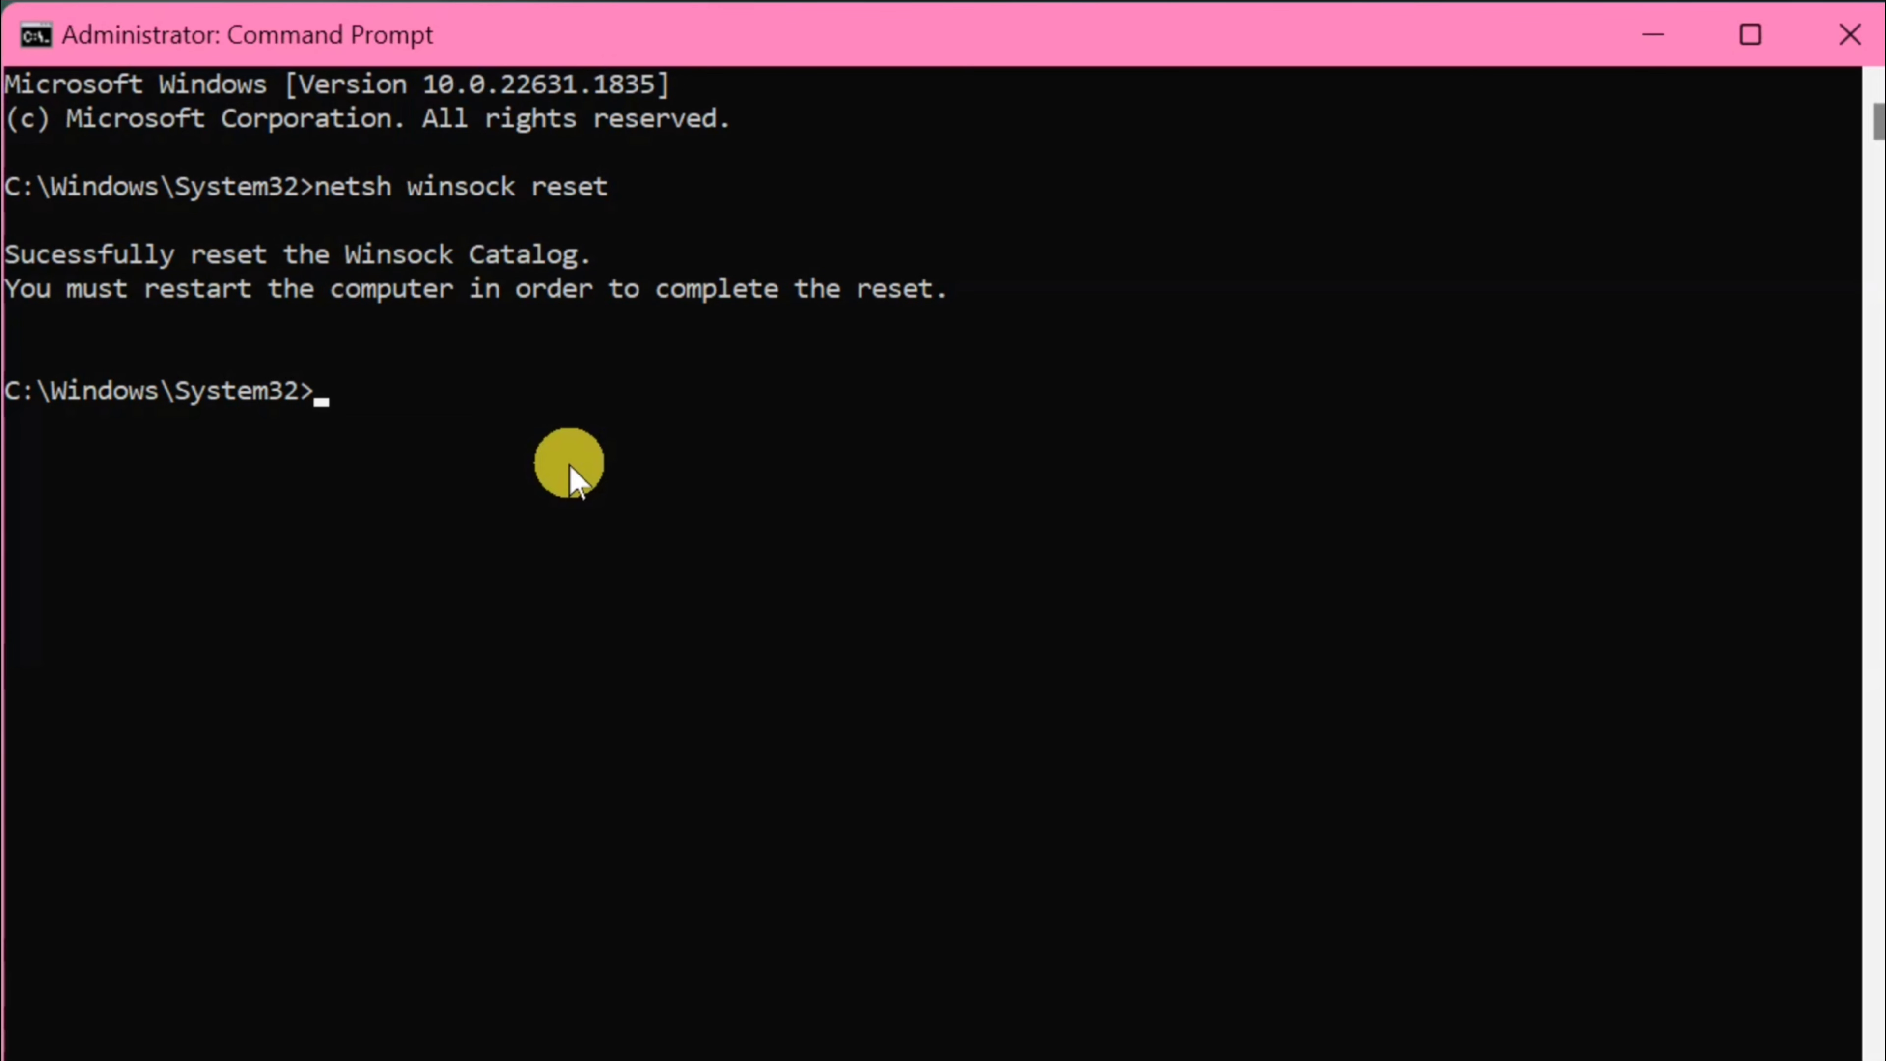
left_click(1853, 46)
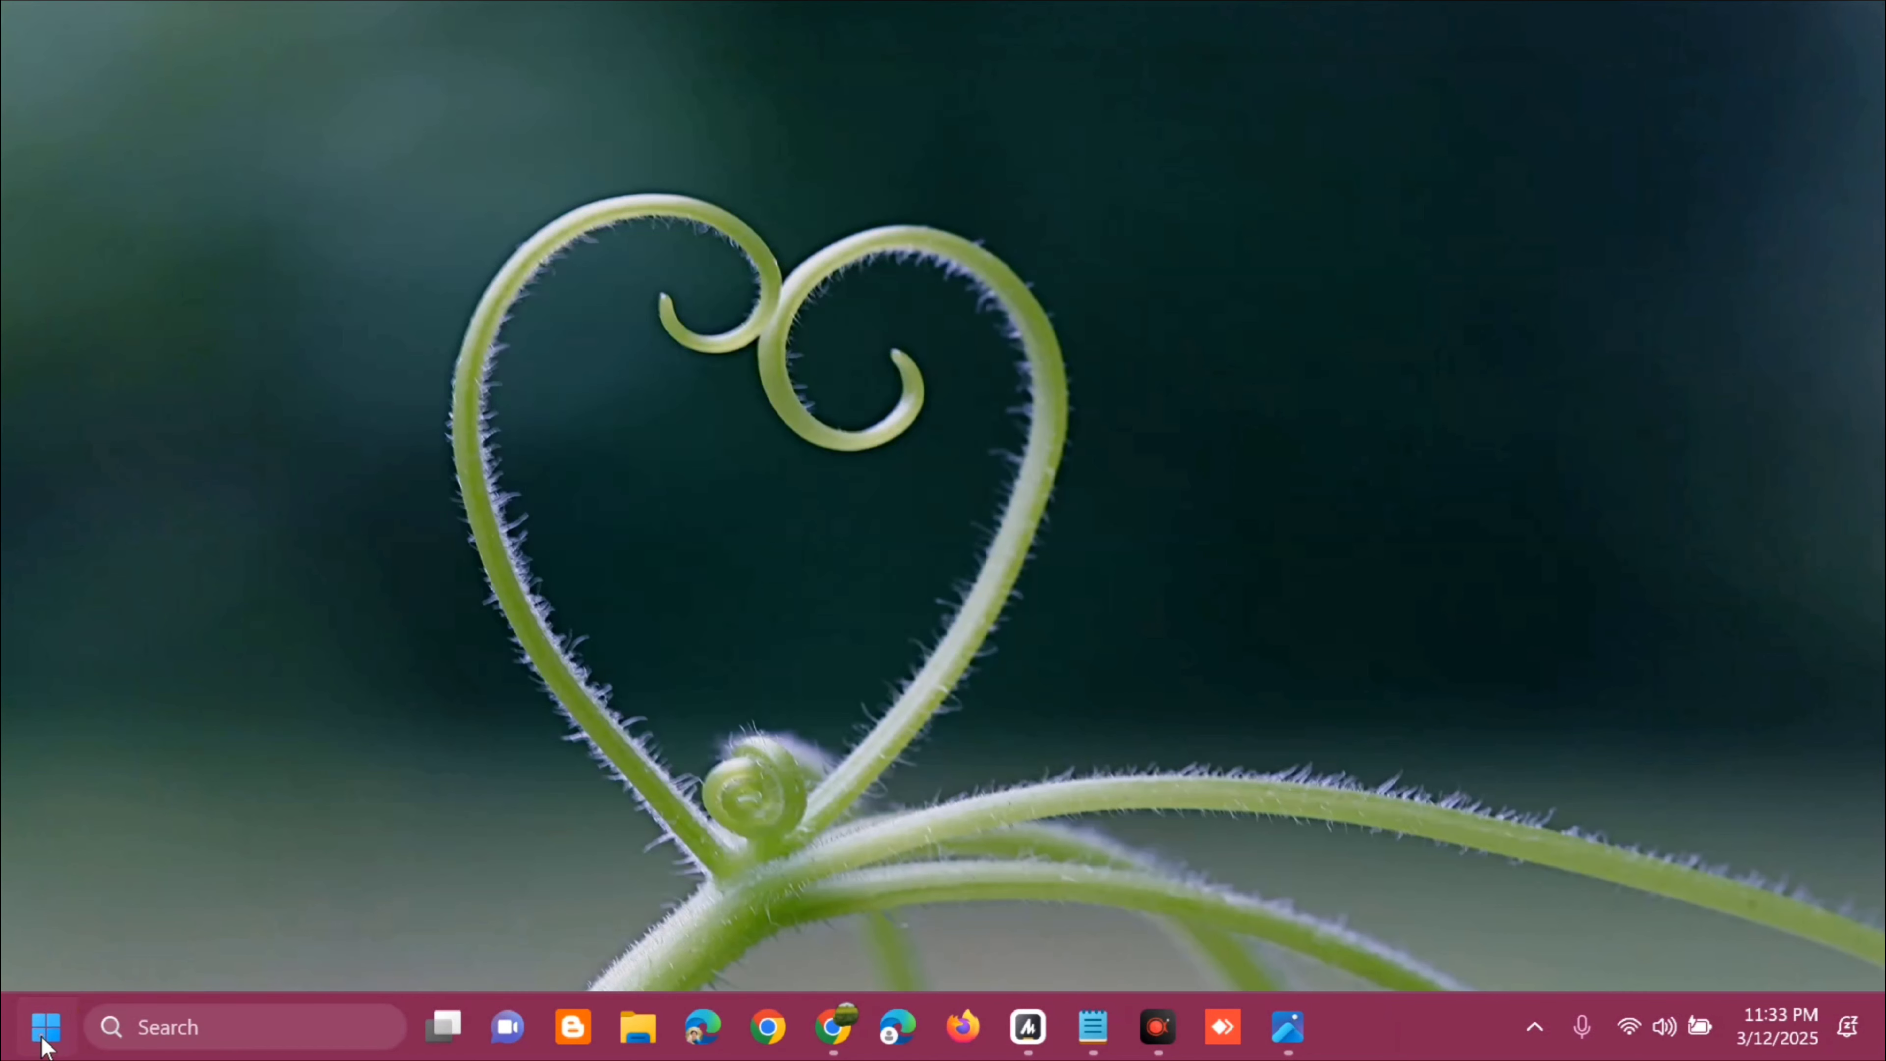
left_click(42, 1029)
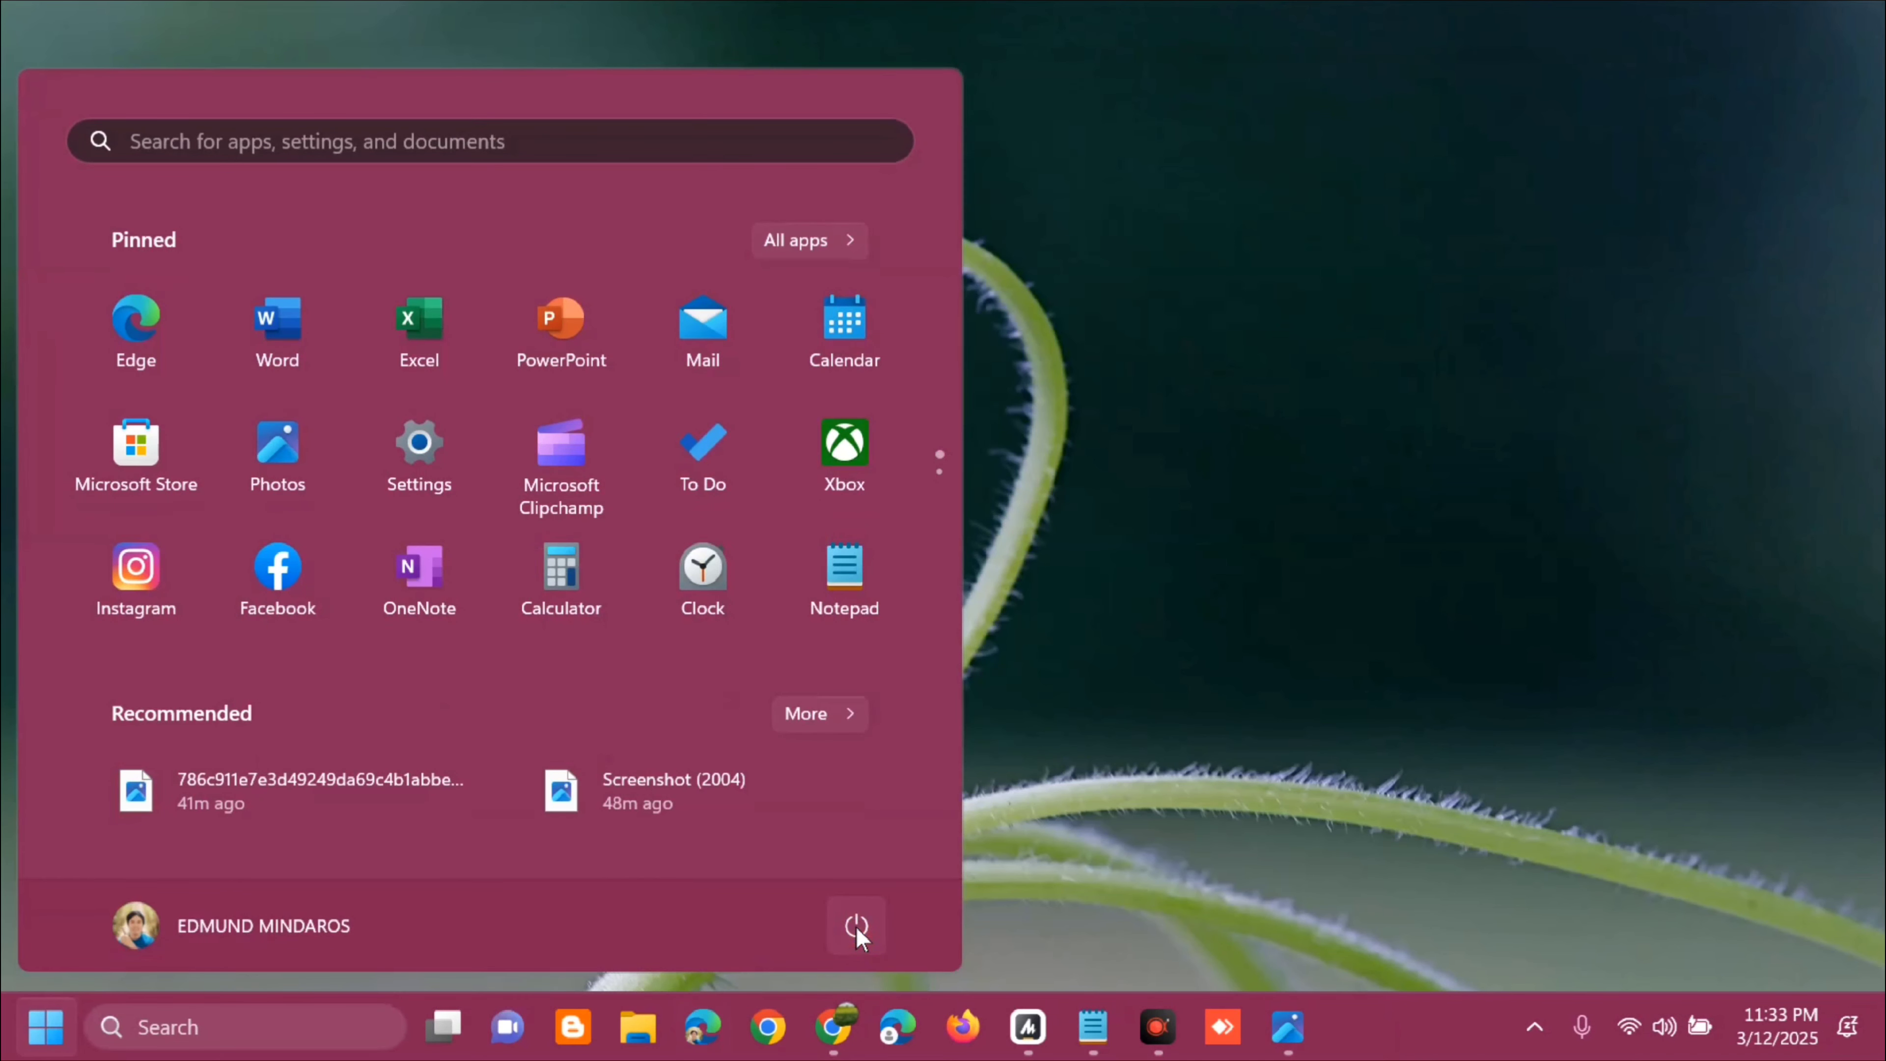
left_click(856, 928)
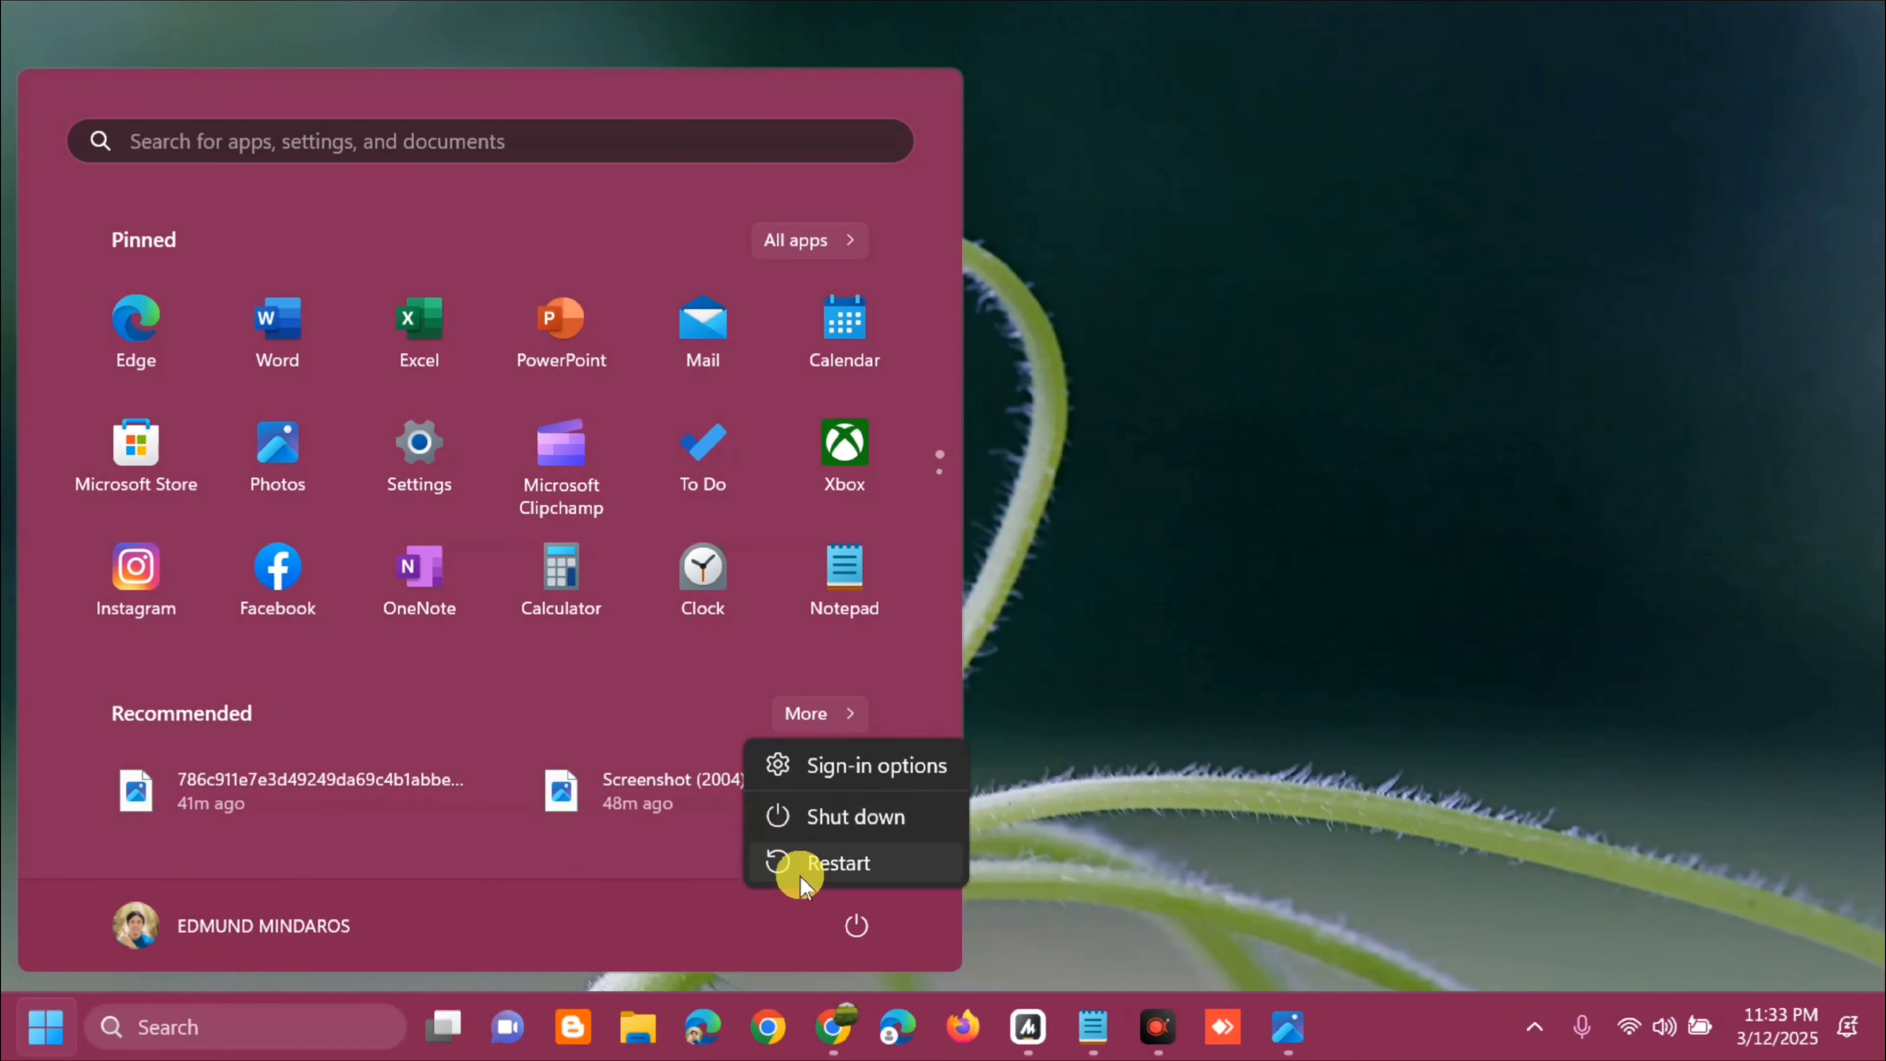
left_click(1189, 596)
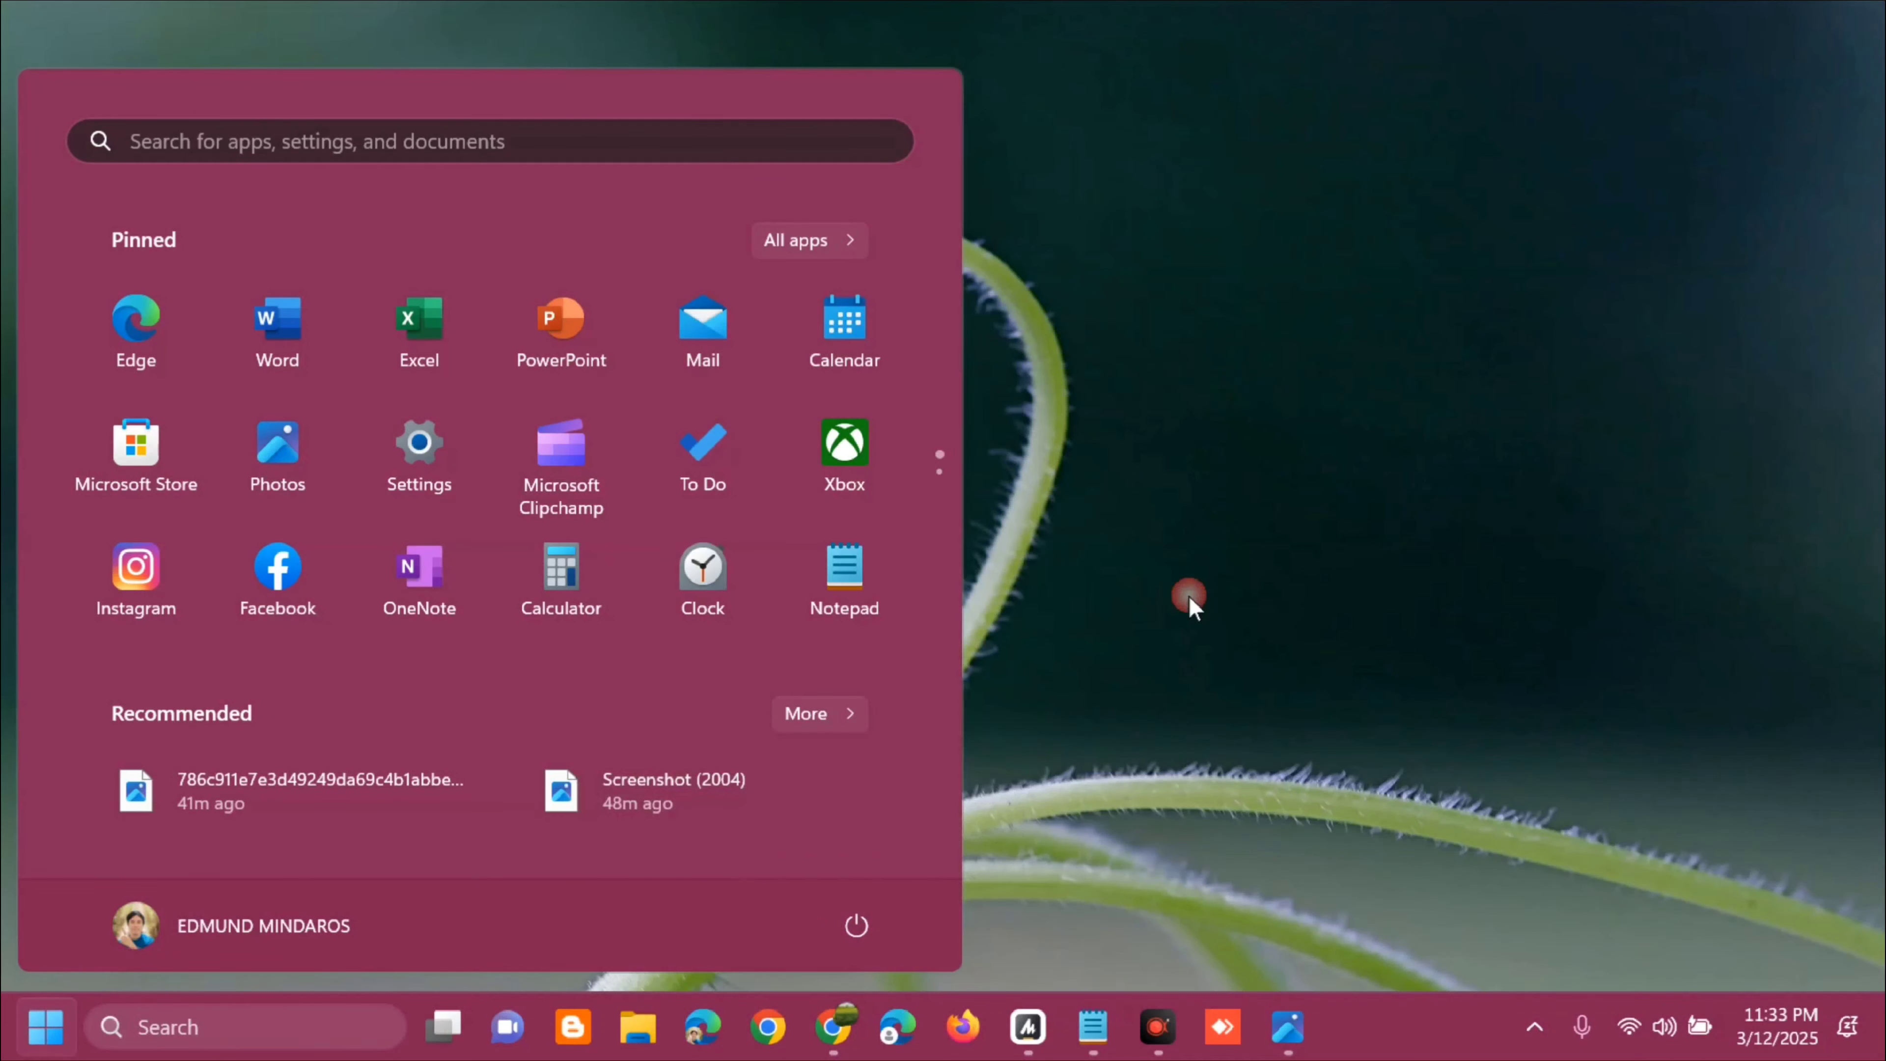
left_click(1188, 596)
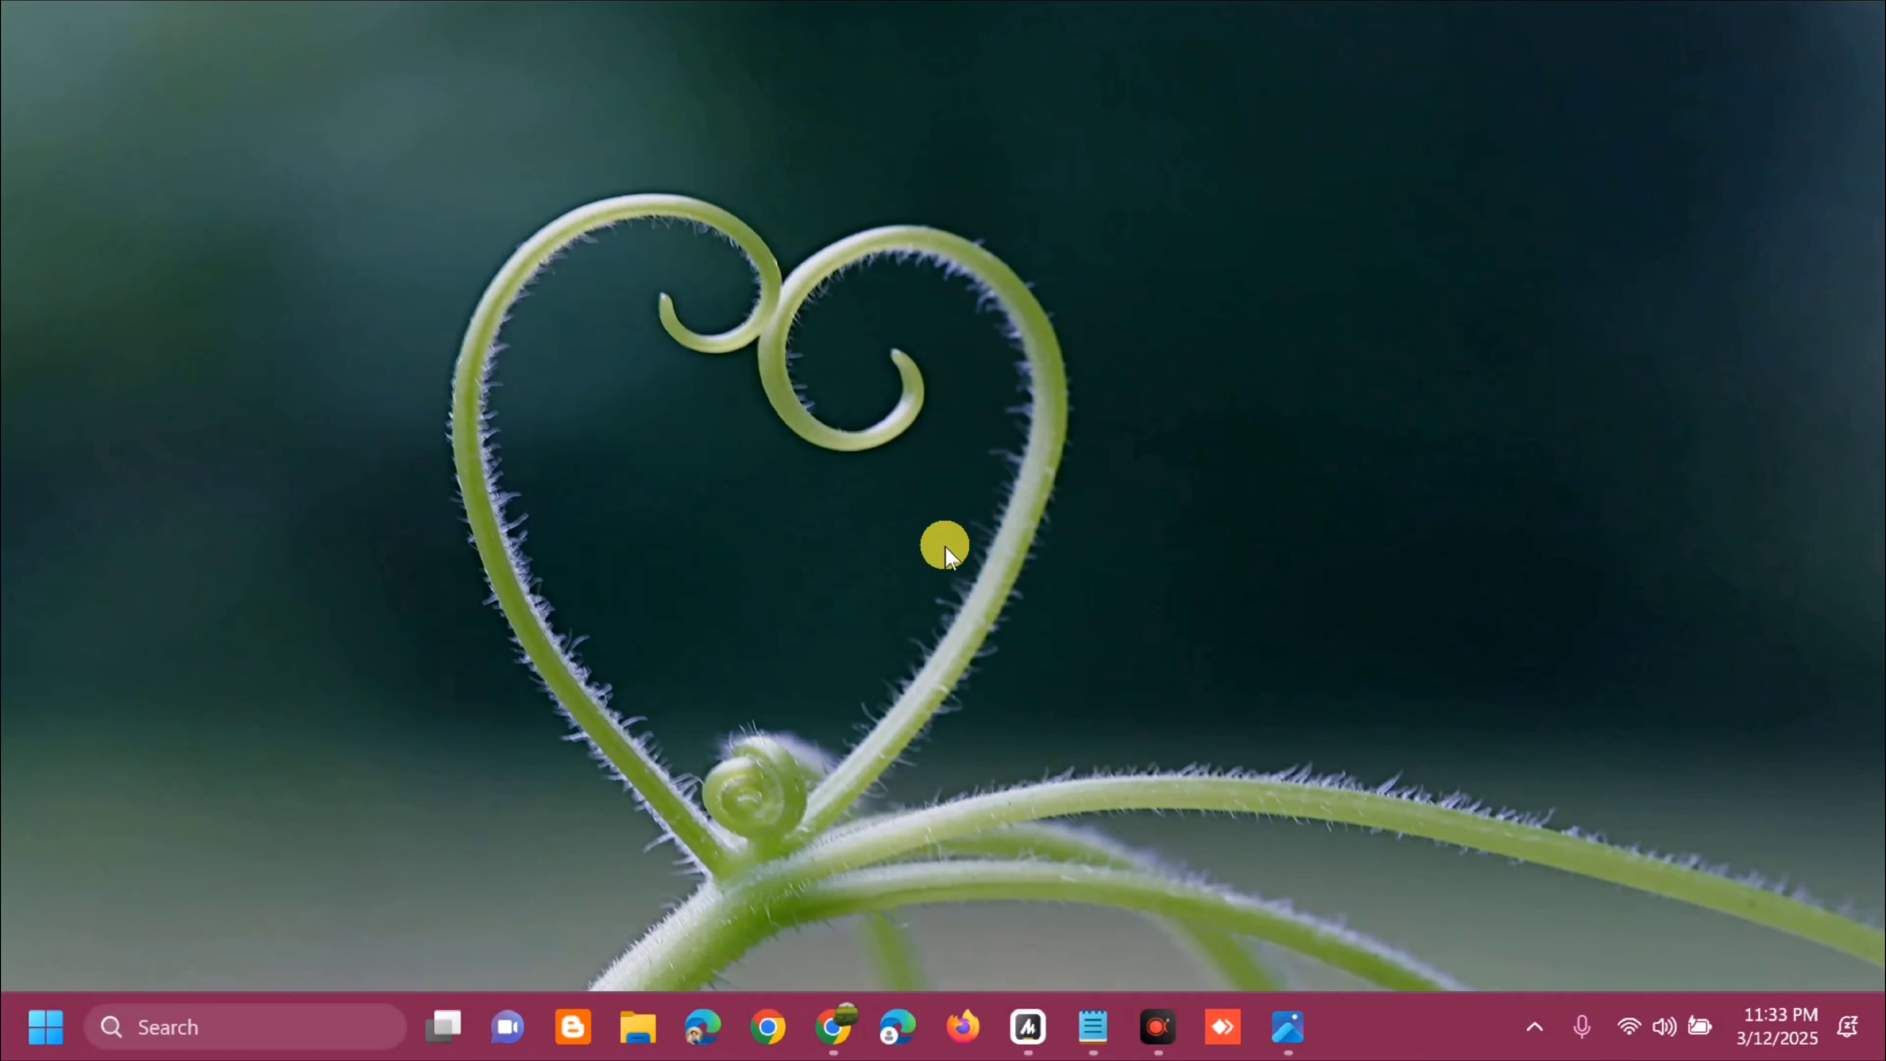
Step: Search Windows for "services" and open the Services app
left_click(37, 1028)
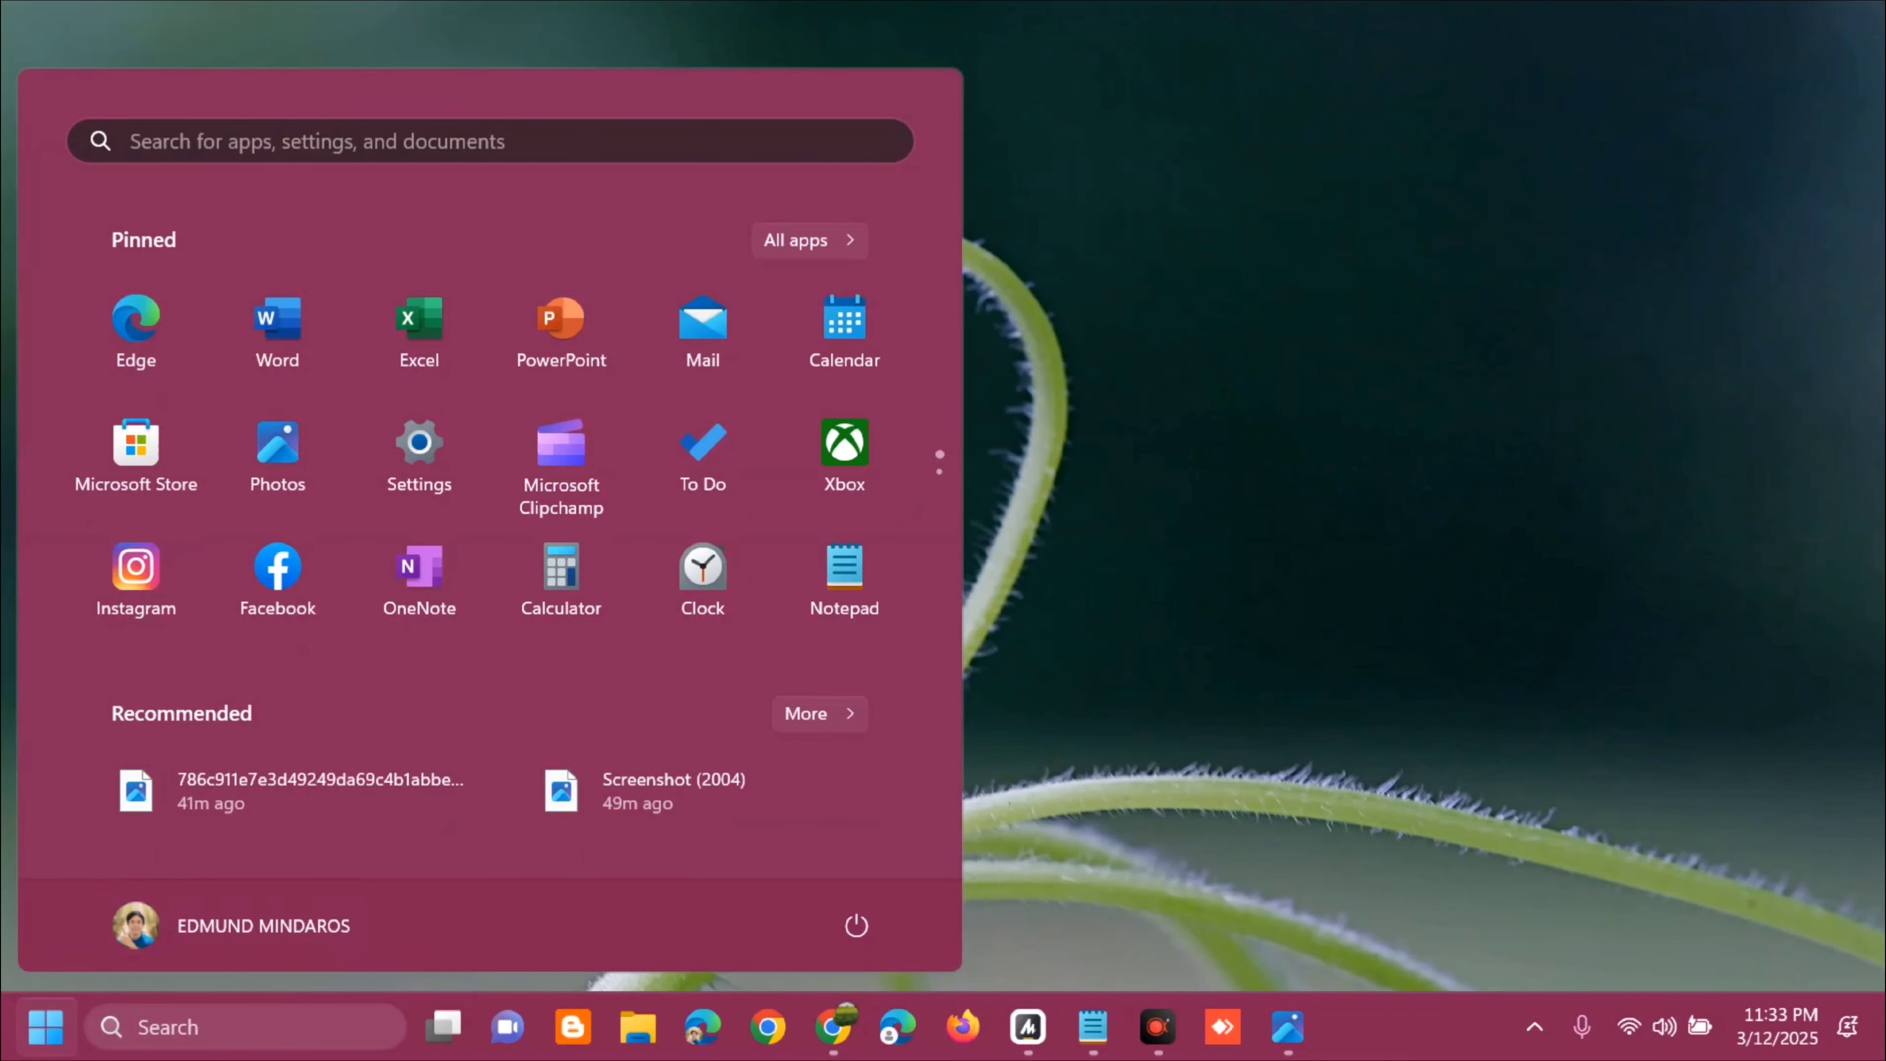
left_click(303, 141)
type("s")
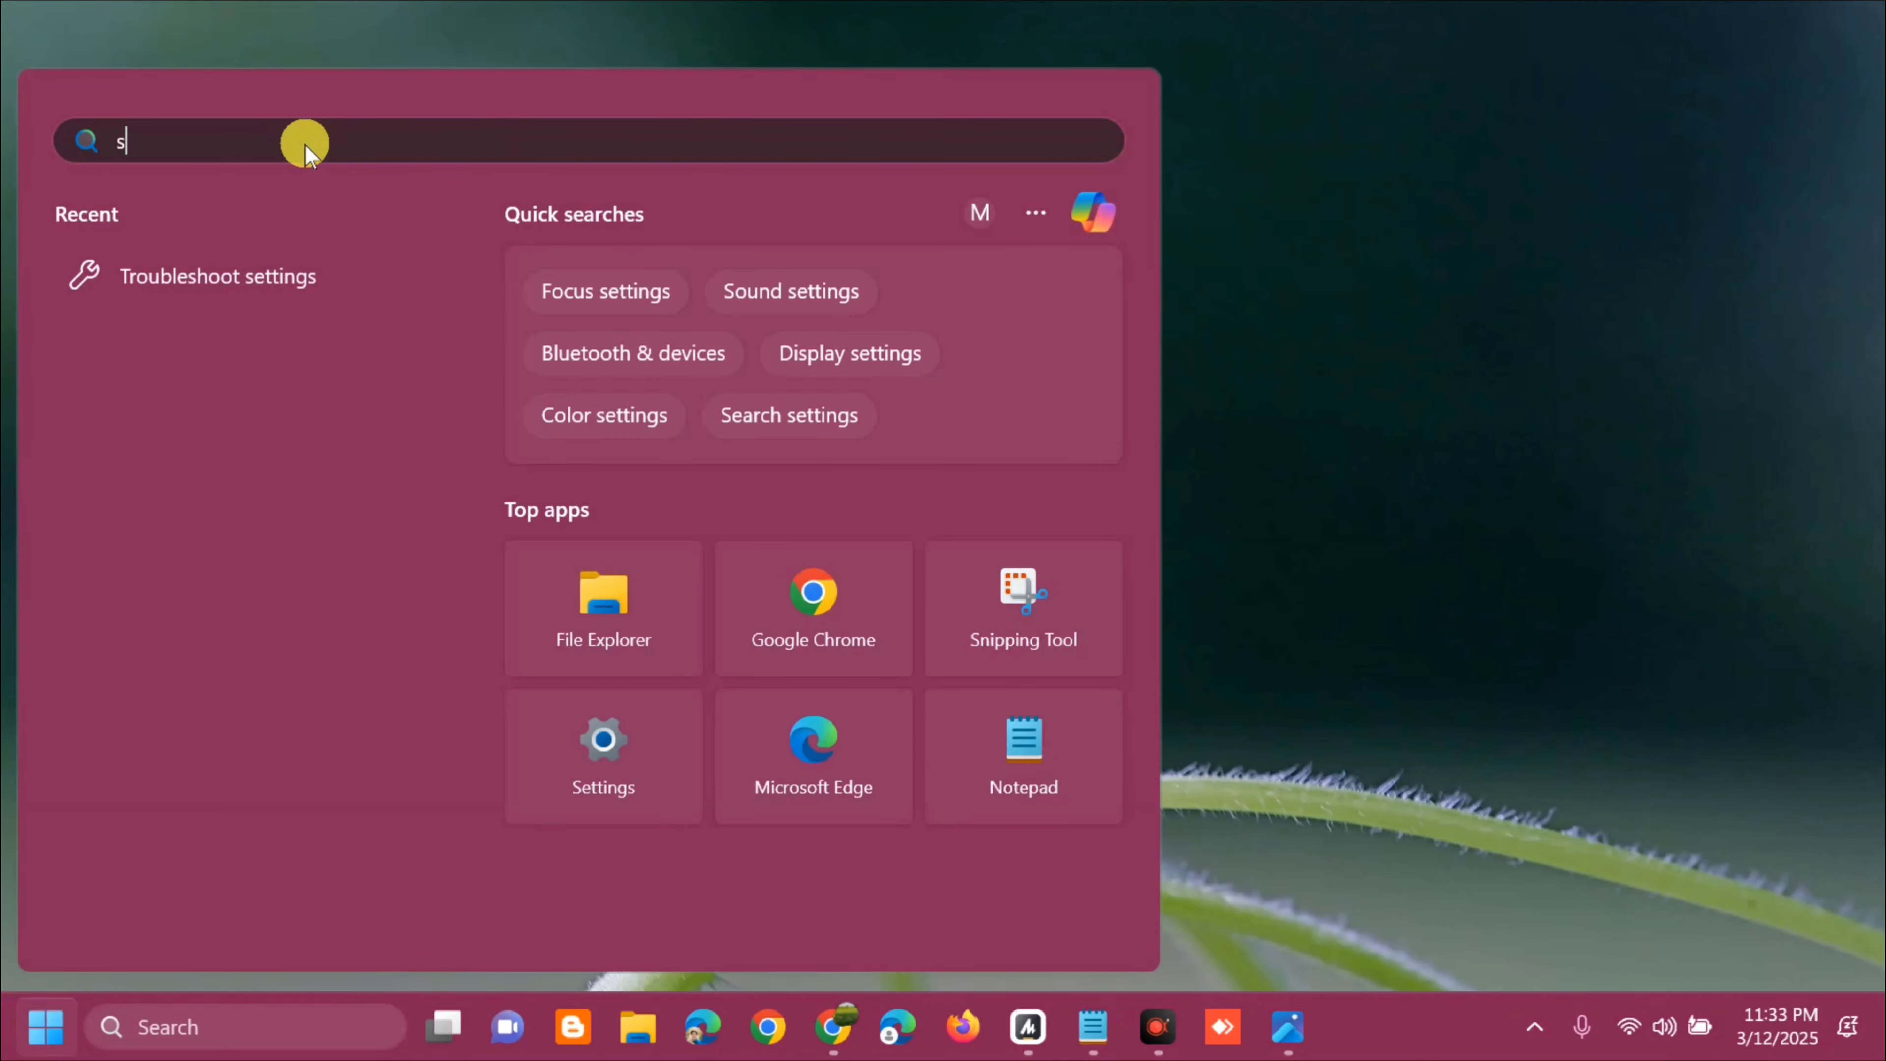
type("ervices")
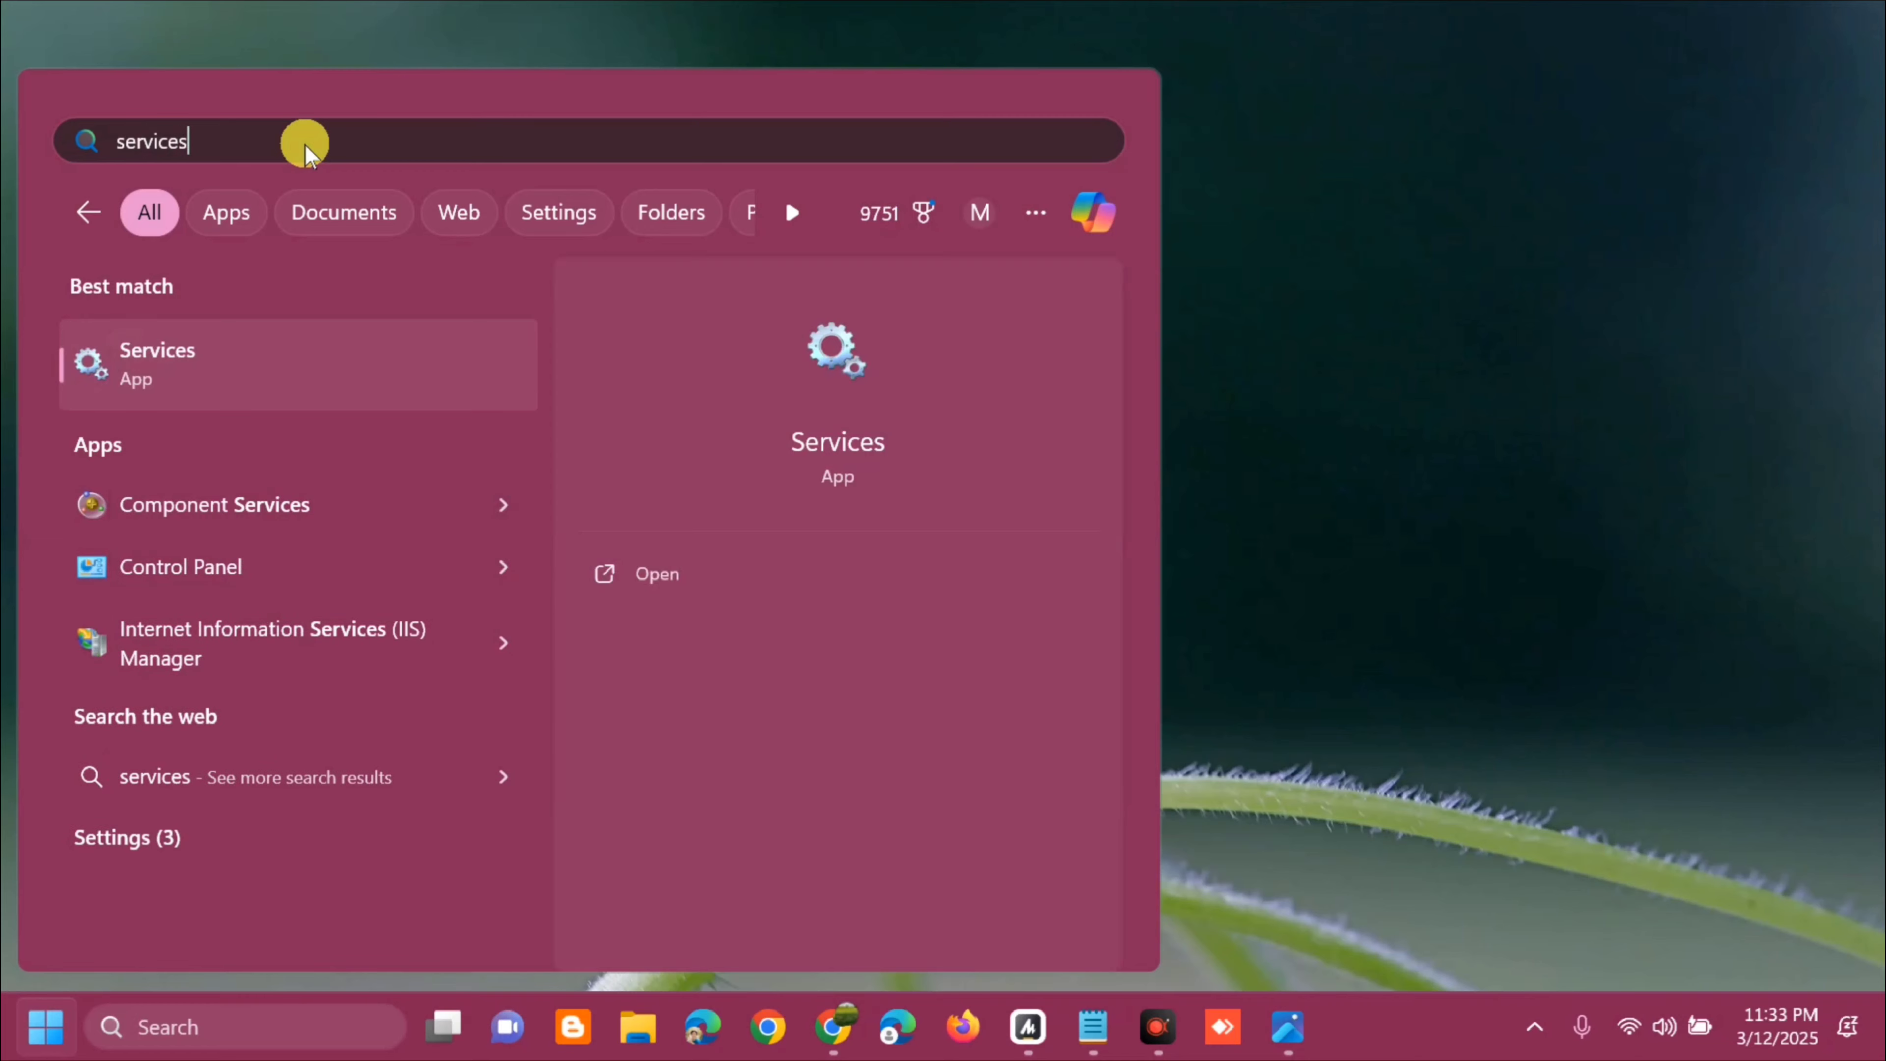
left_click(681, 580)
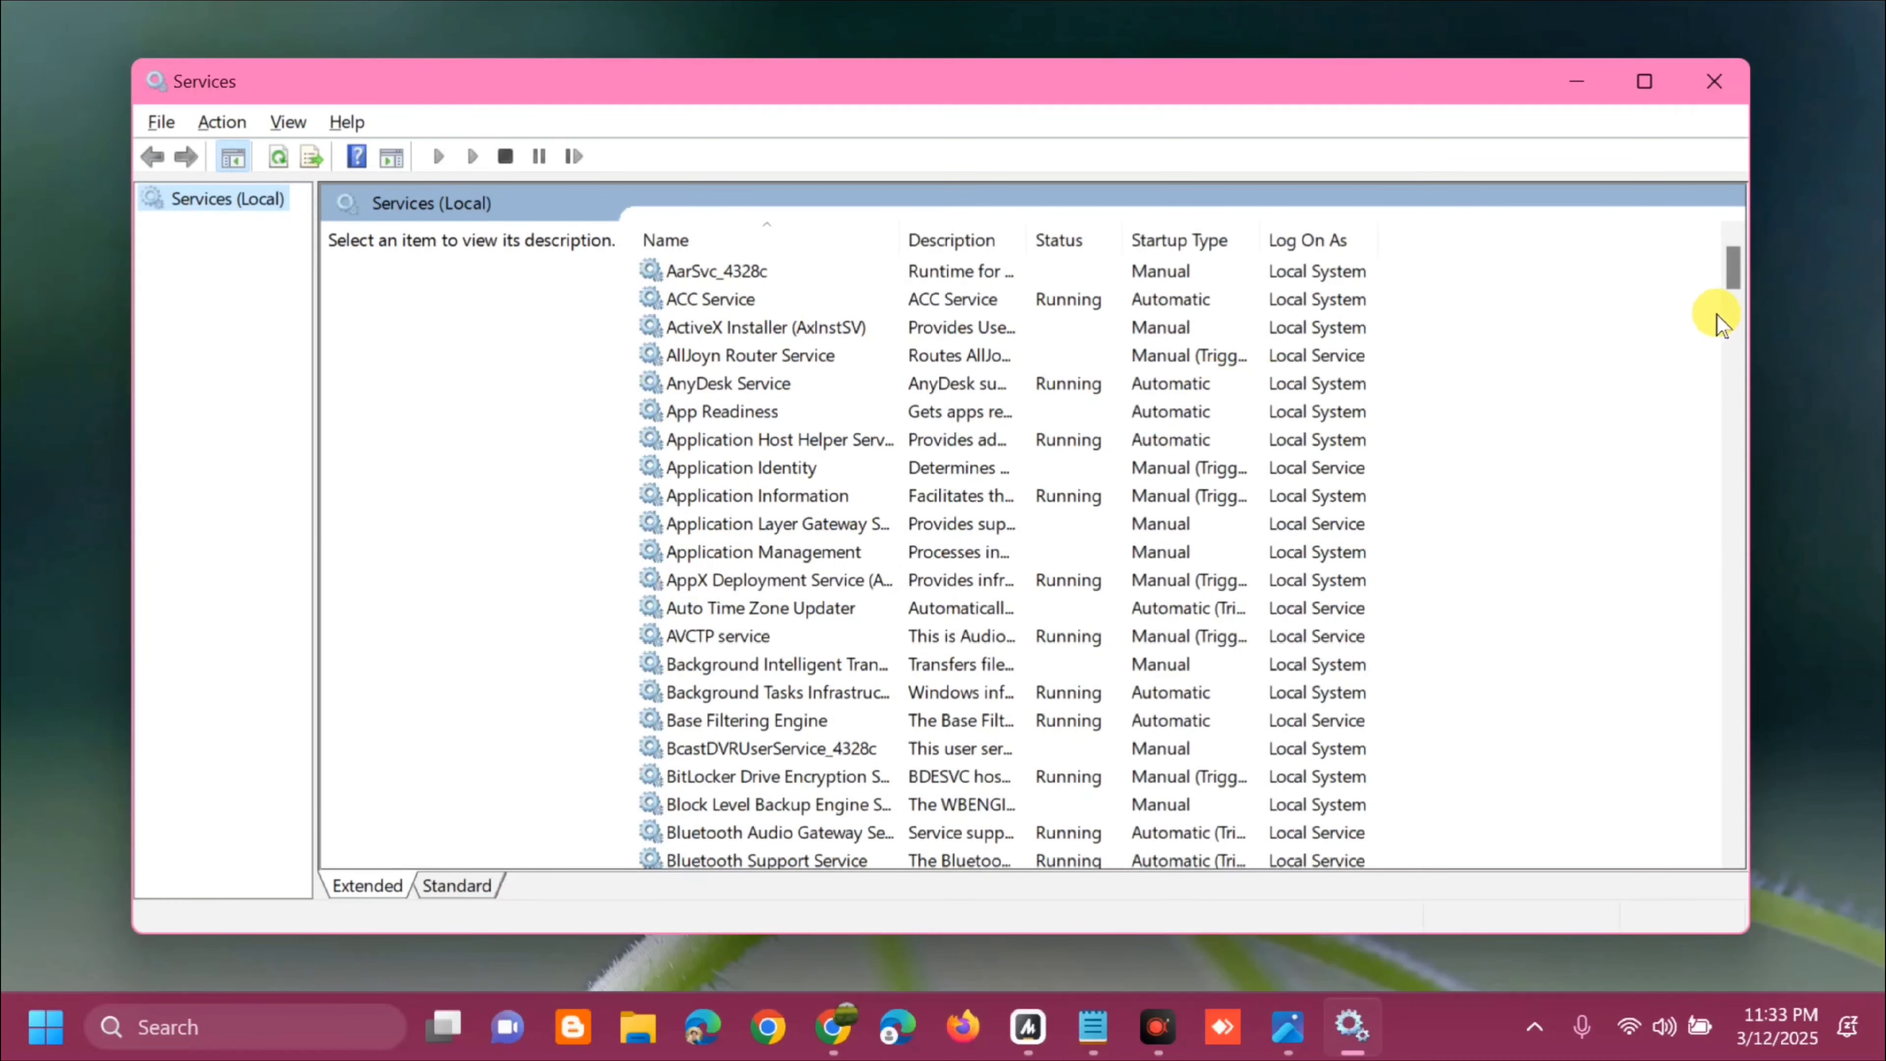
Step: Find the Windows Update service in the list of local services and restart it
left_click_drag(1731, 271, 1666, 826)
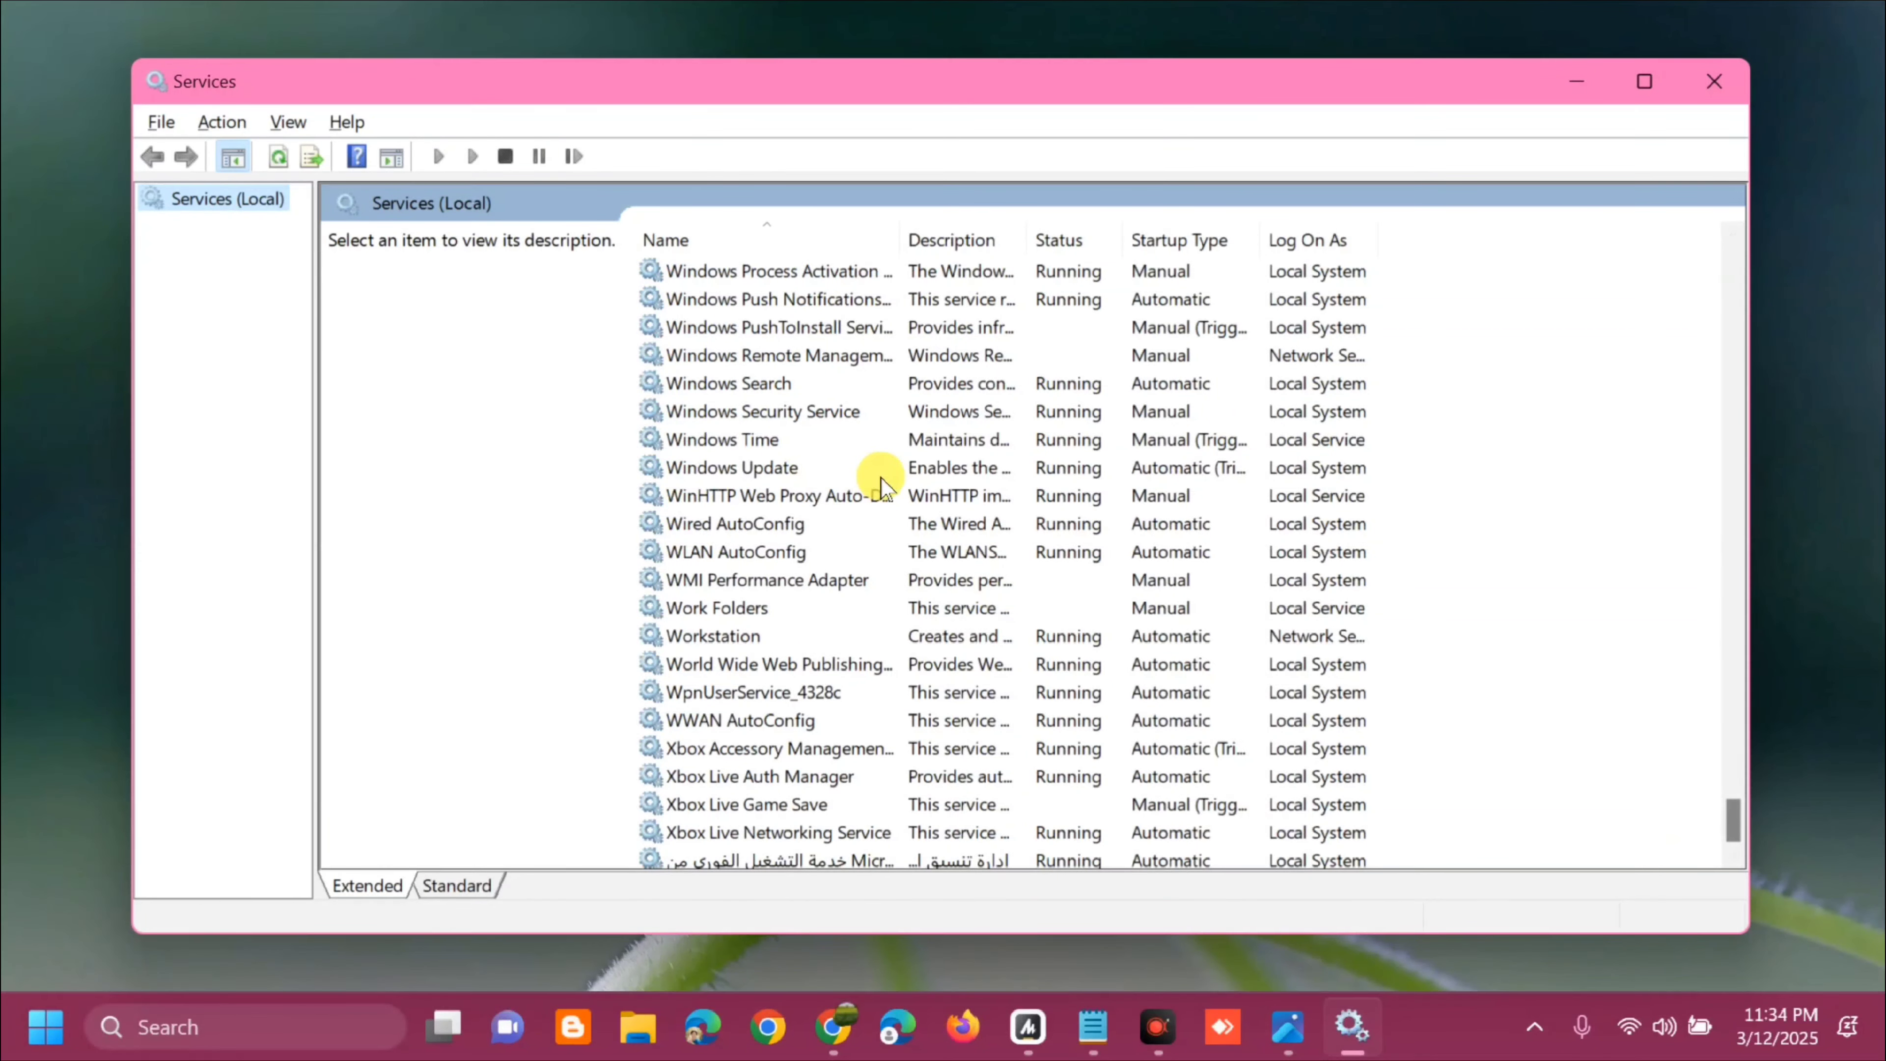
left_click(918, 467)
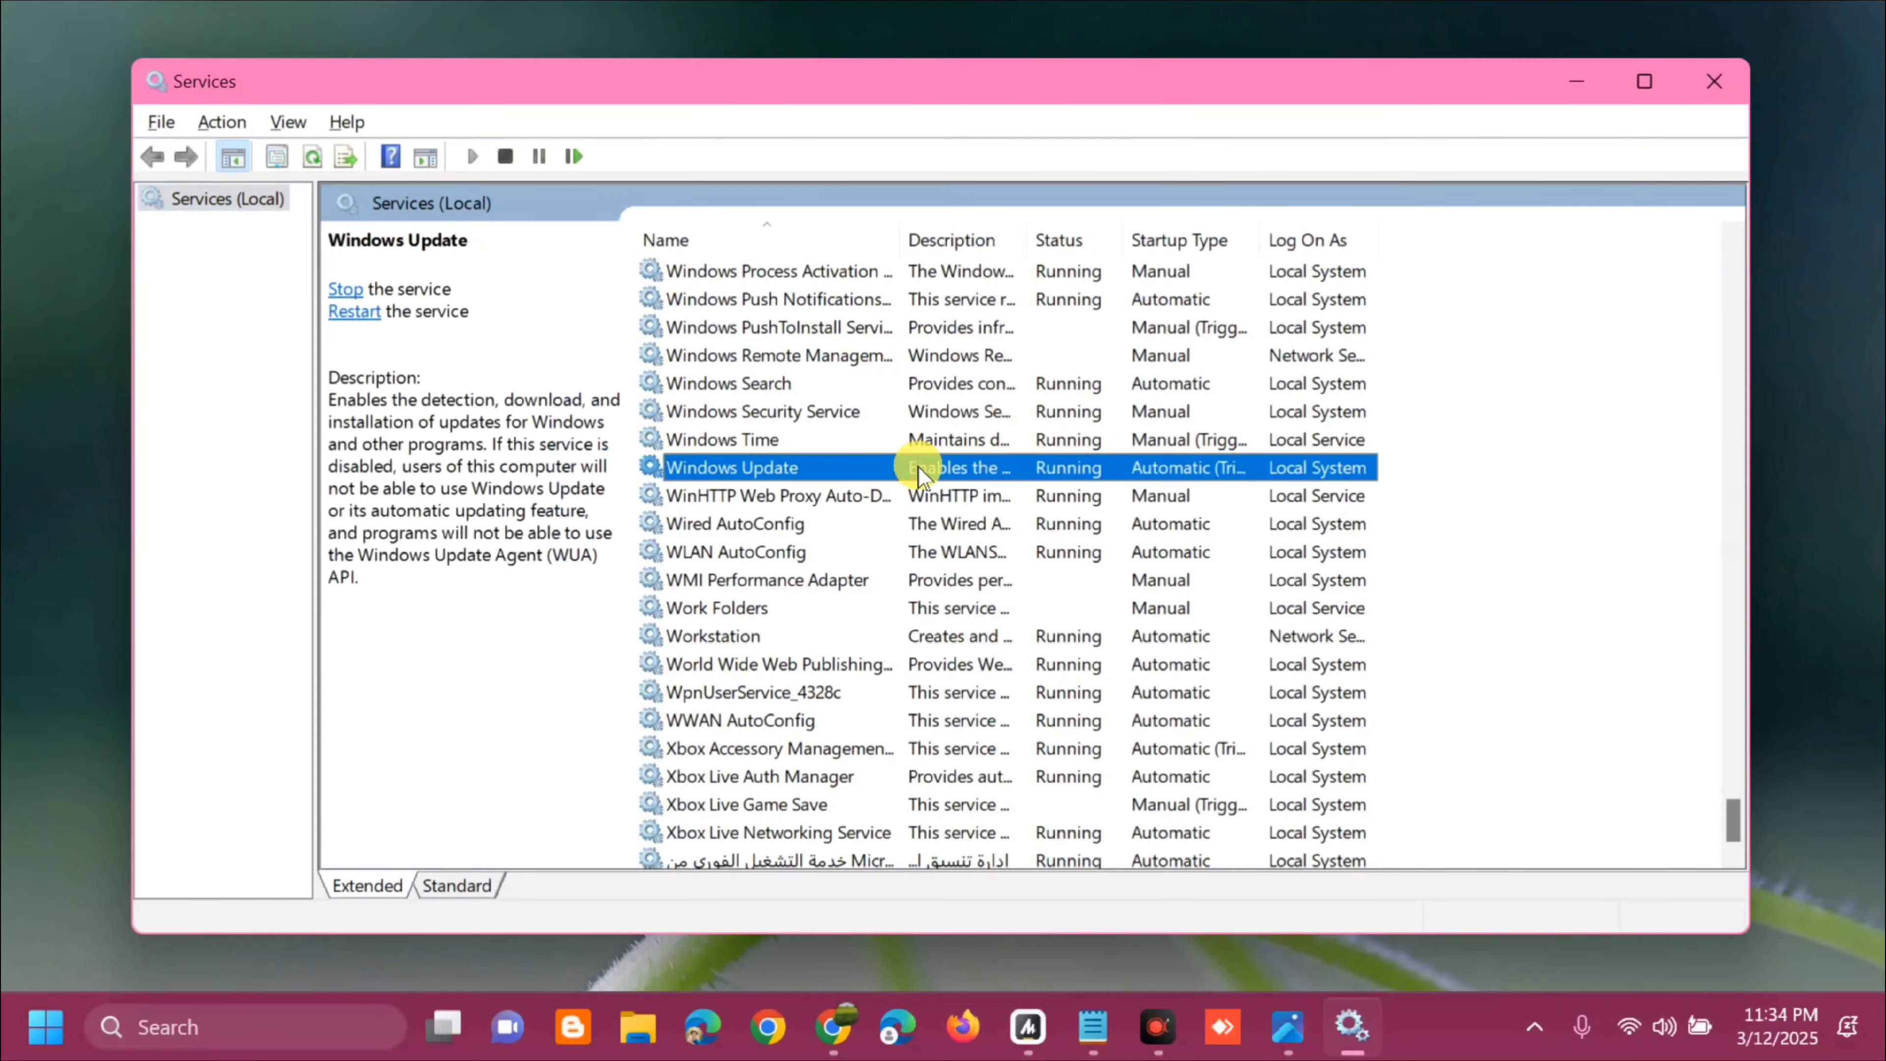
right_click(918, 467)
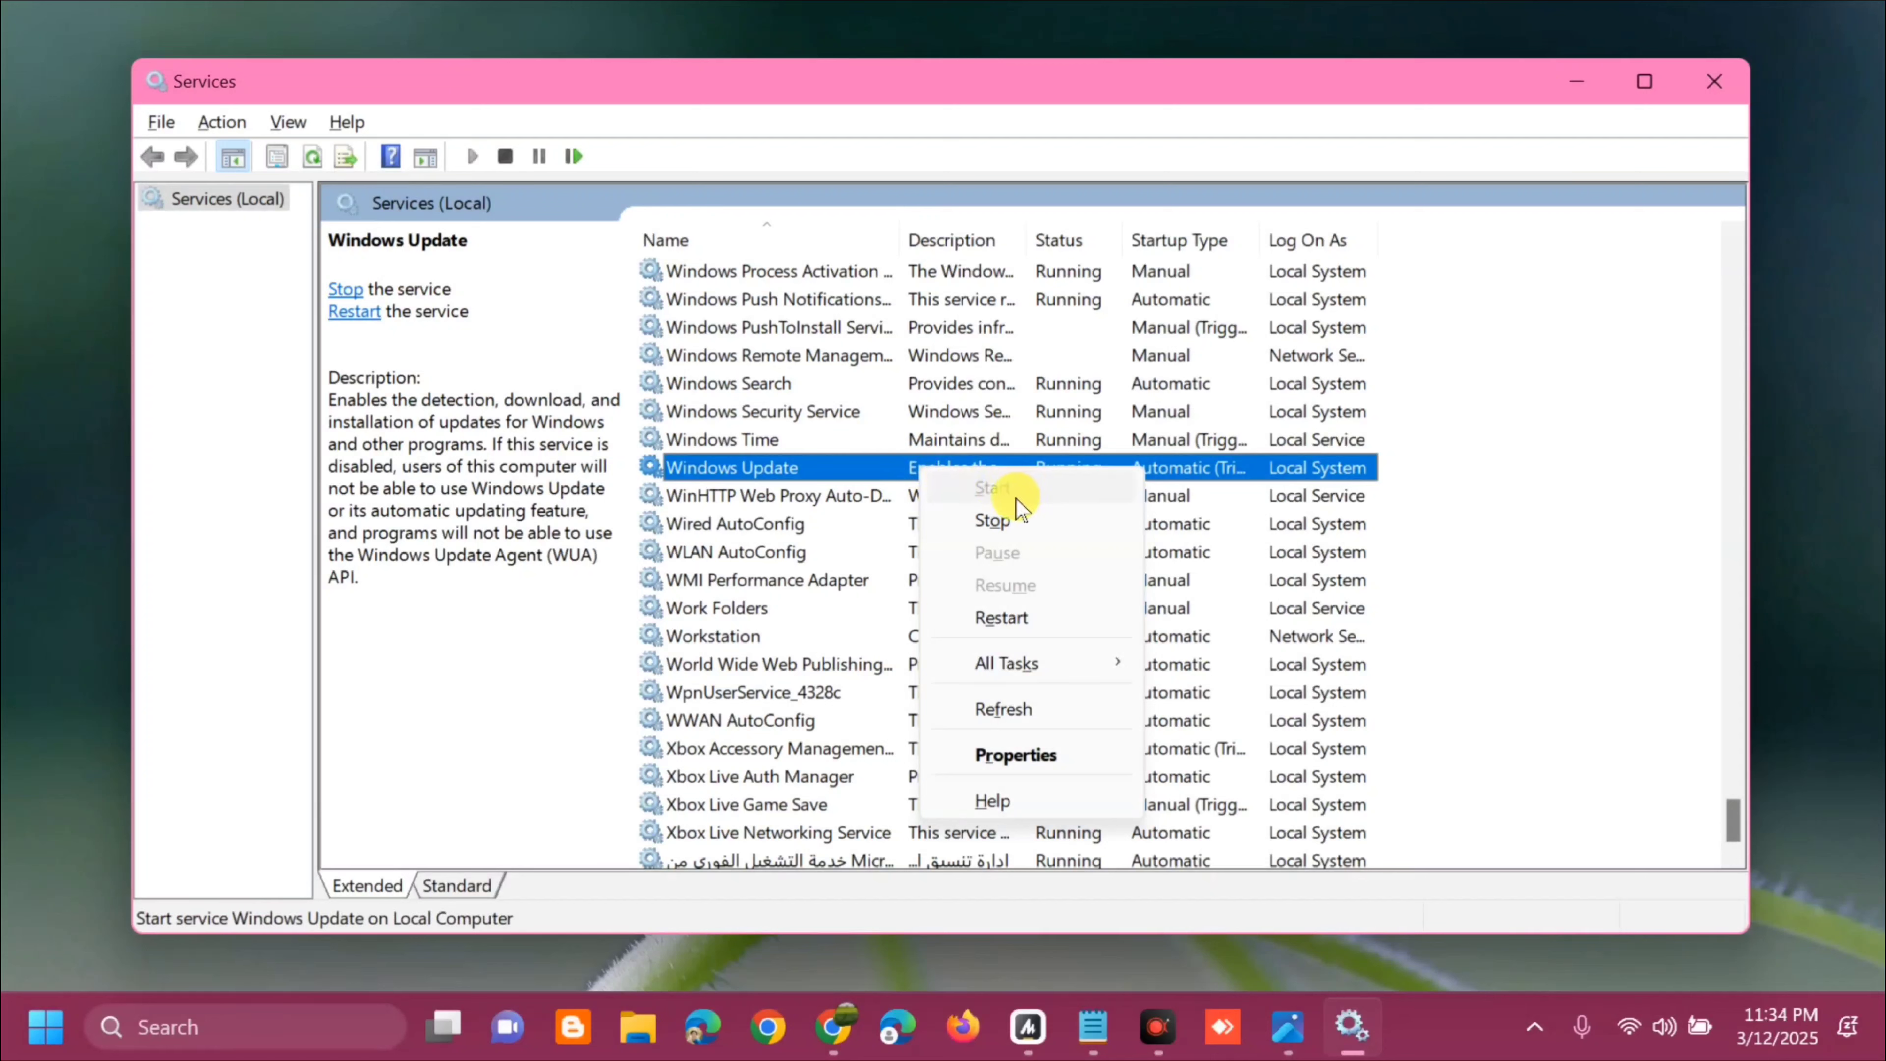
left_click(1002, 622)
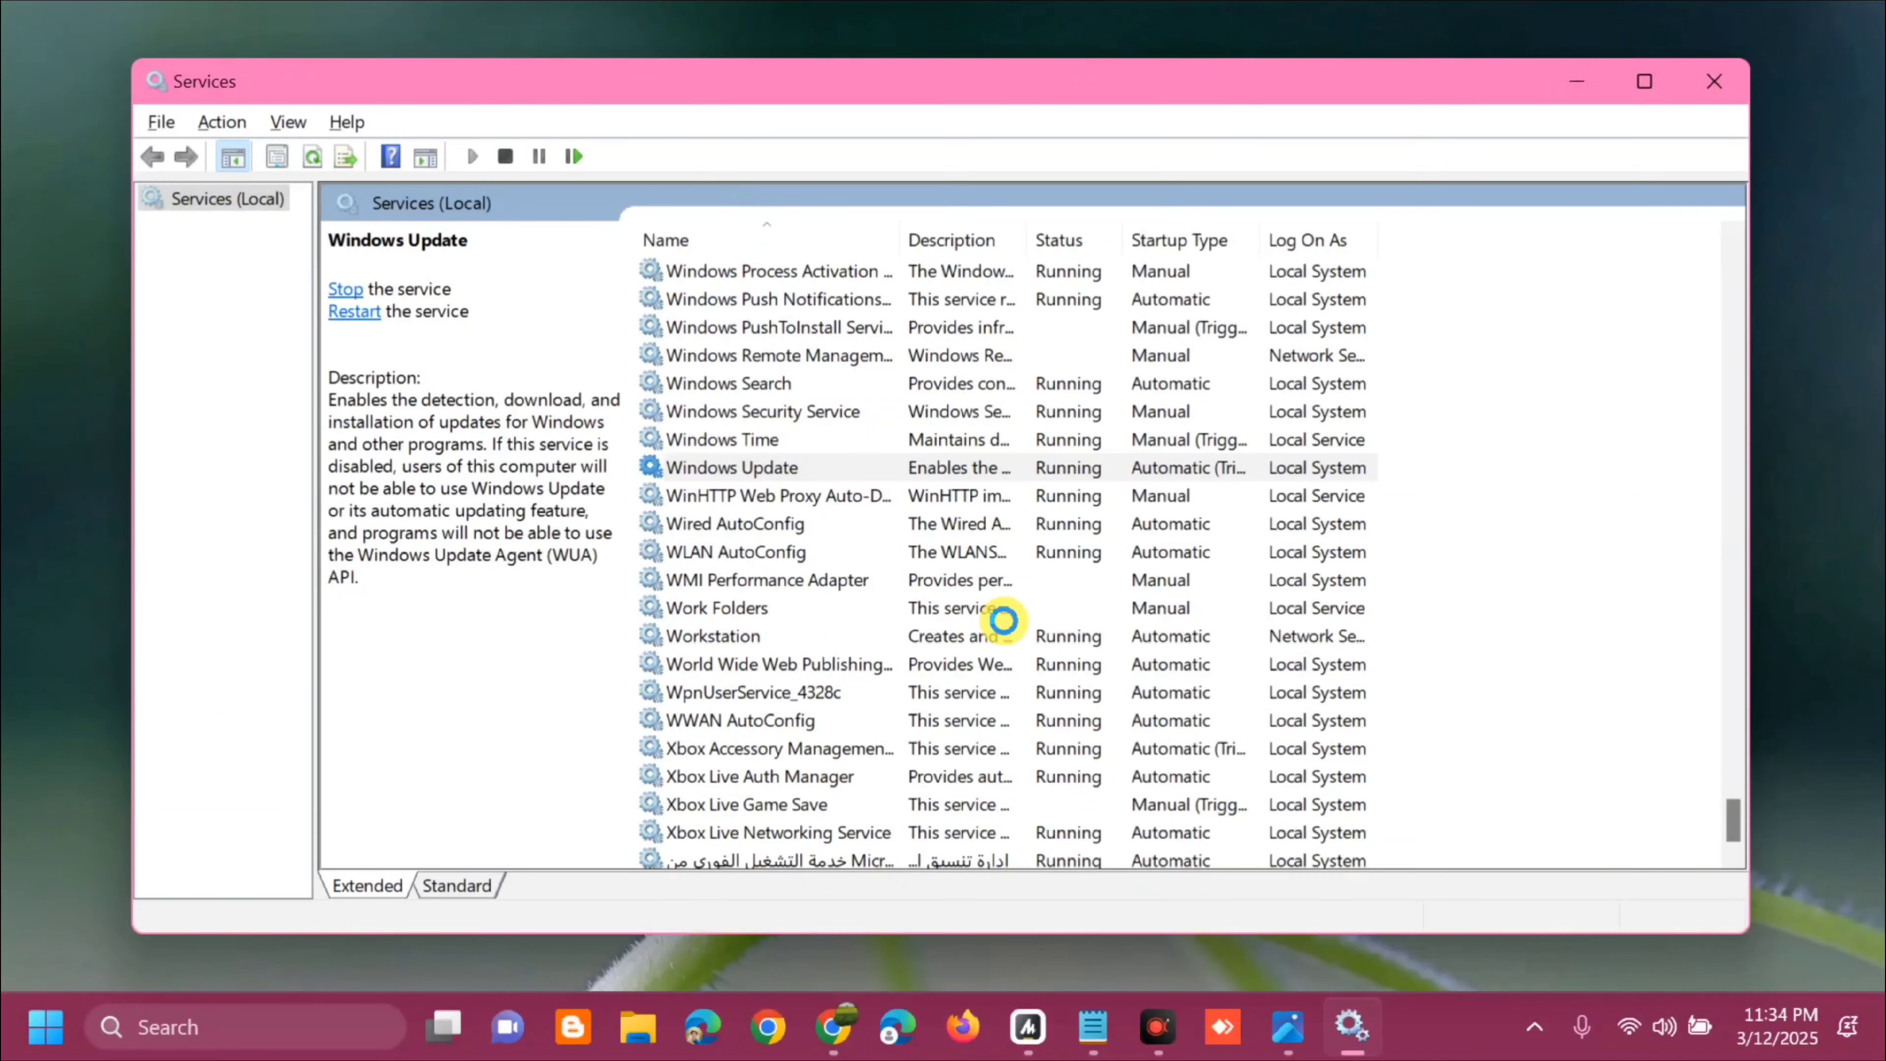
Step: Set the Windows Update service's startup type to Automatic in its properties and apply the setting
left_click(928, 468)
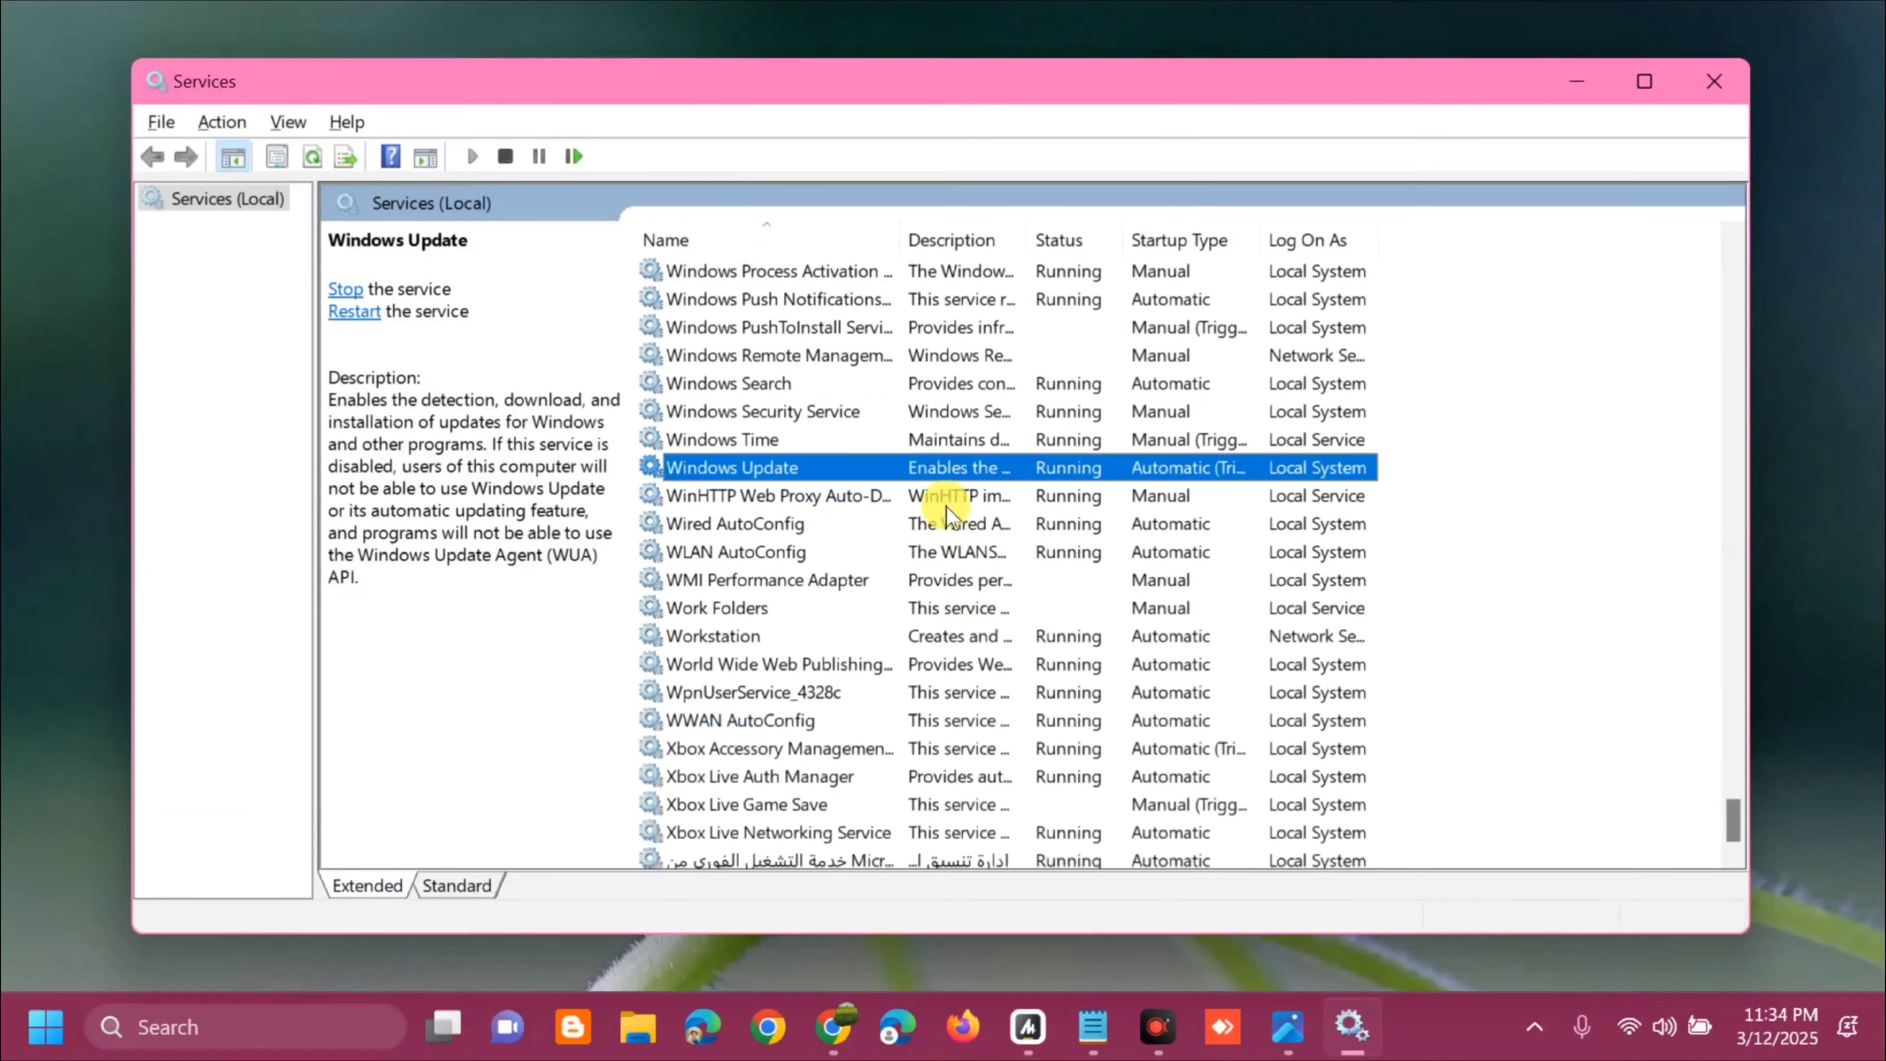
double_click(889, 464)
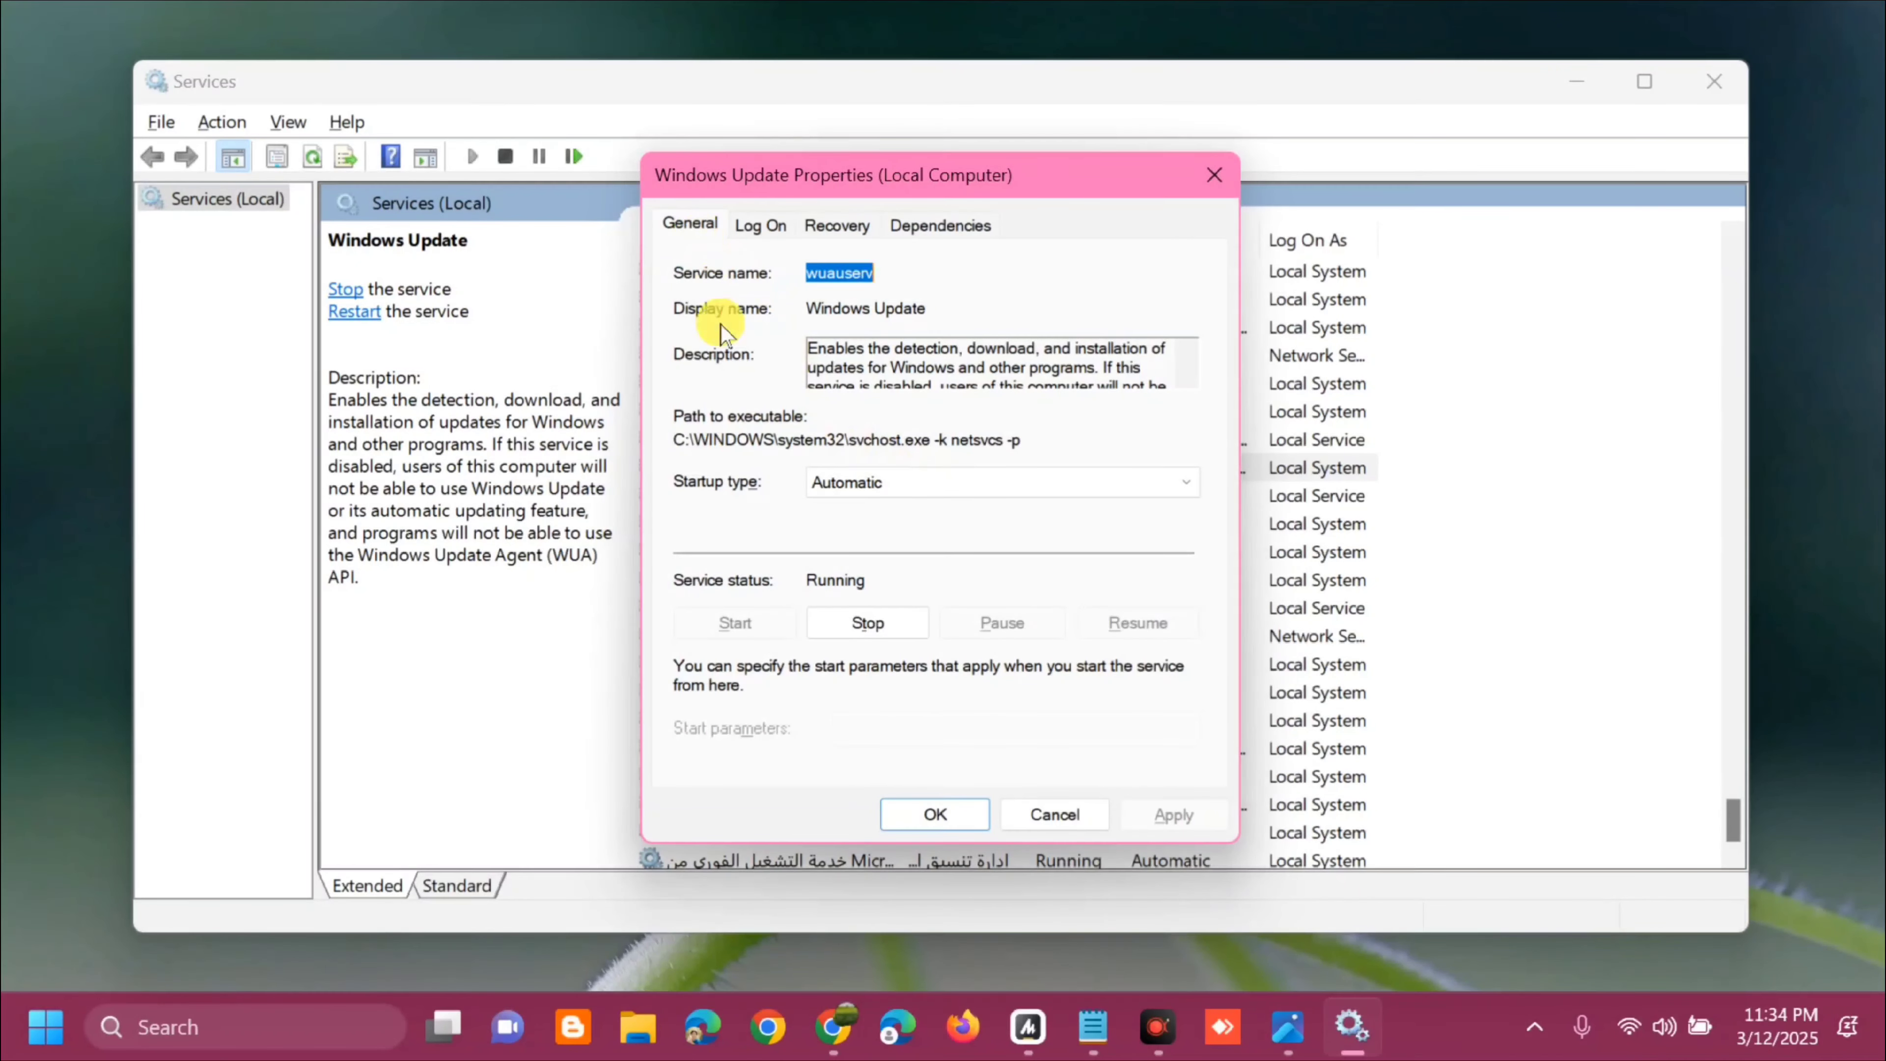
left_click(1175, 491)
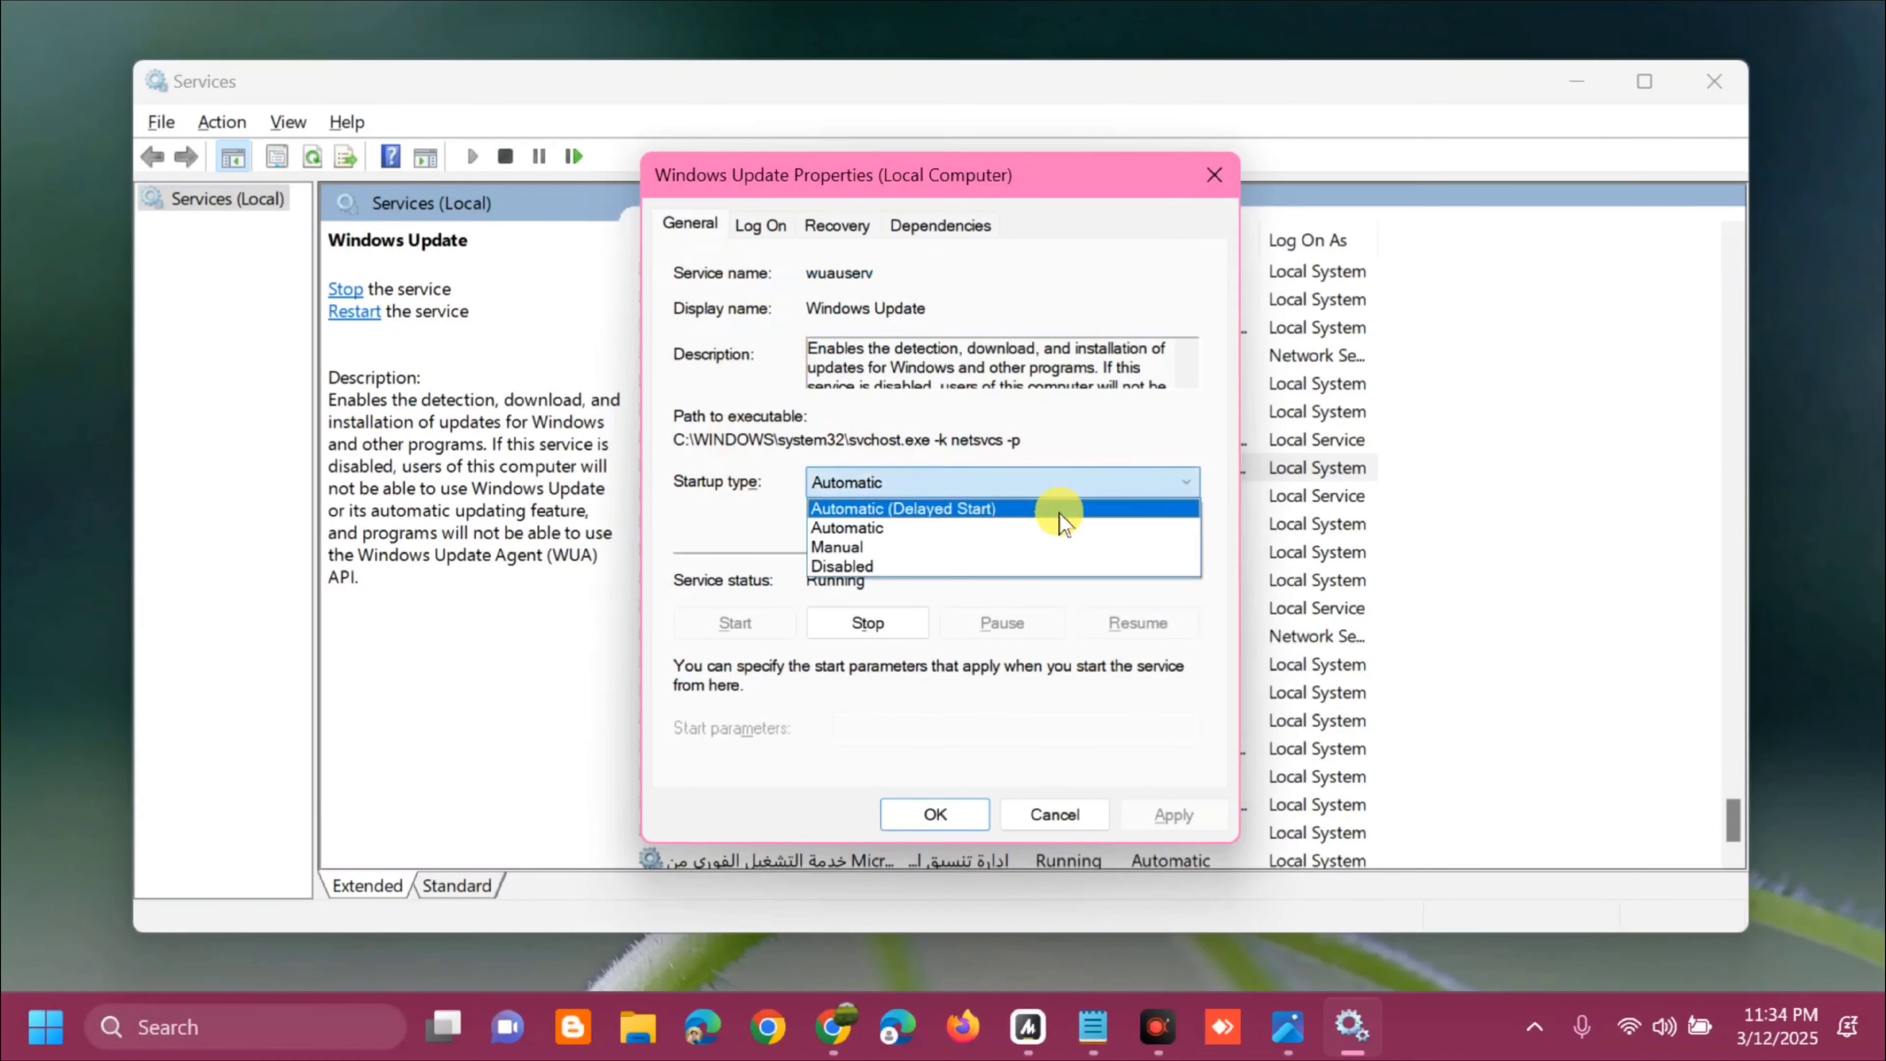
left_click(1047, 529)
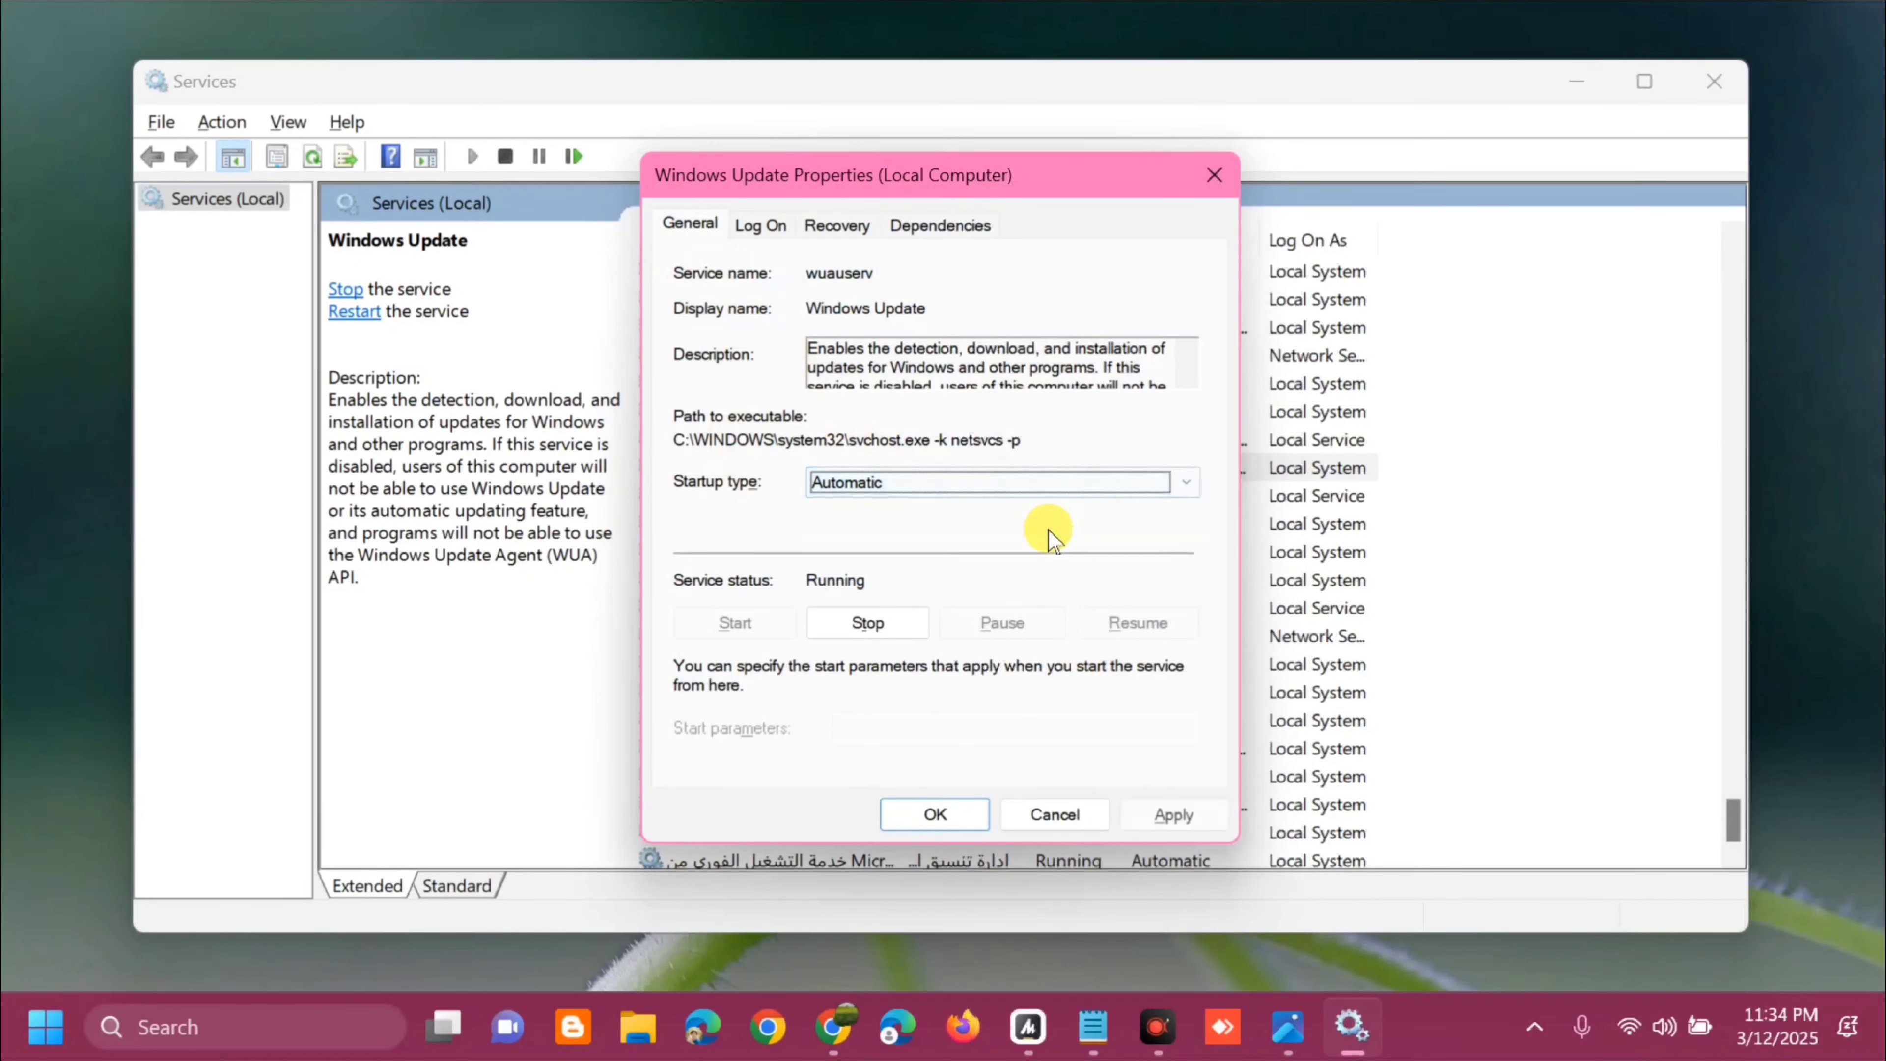
left_click(1173, 814)
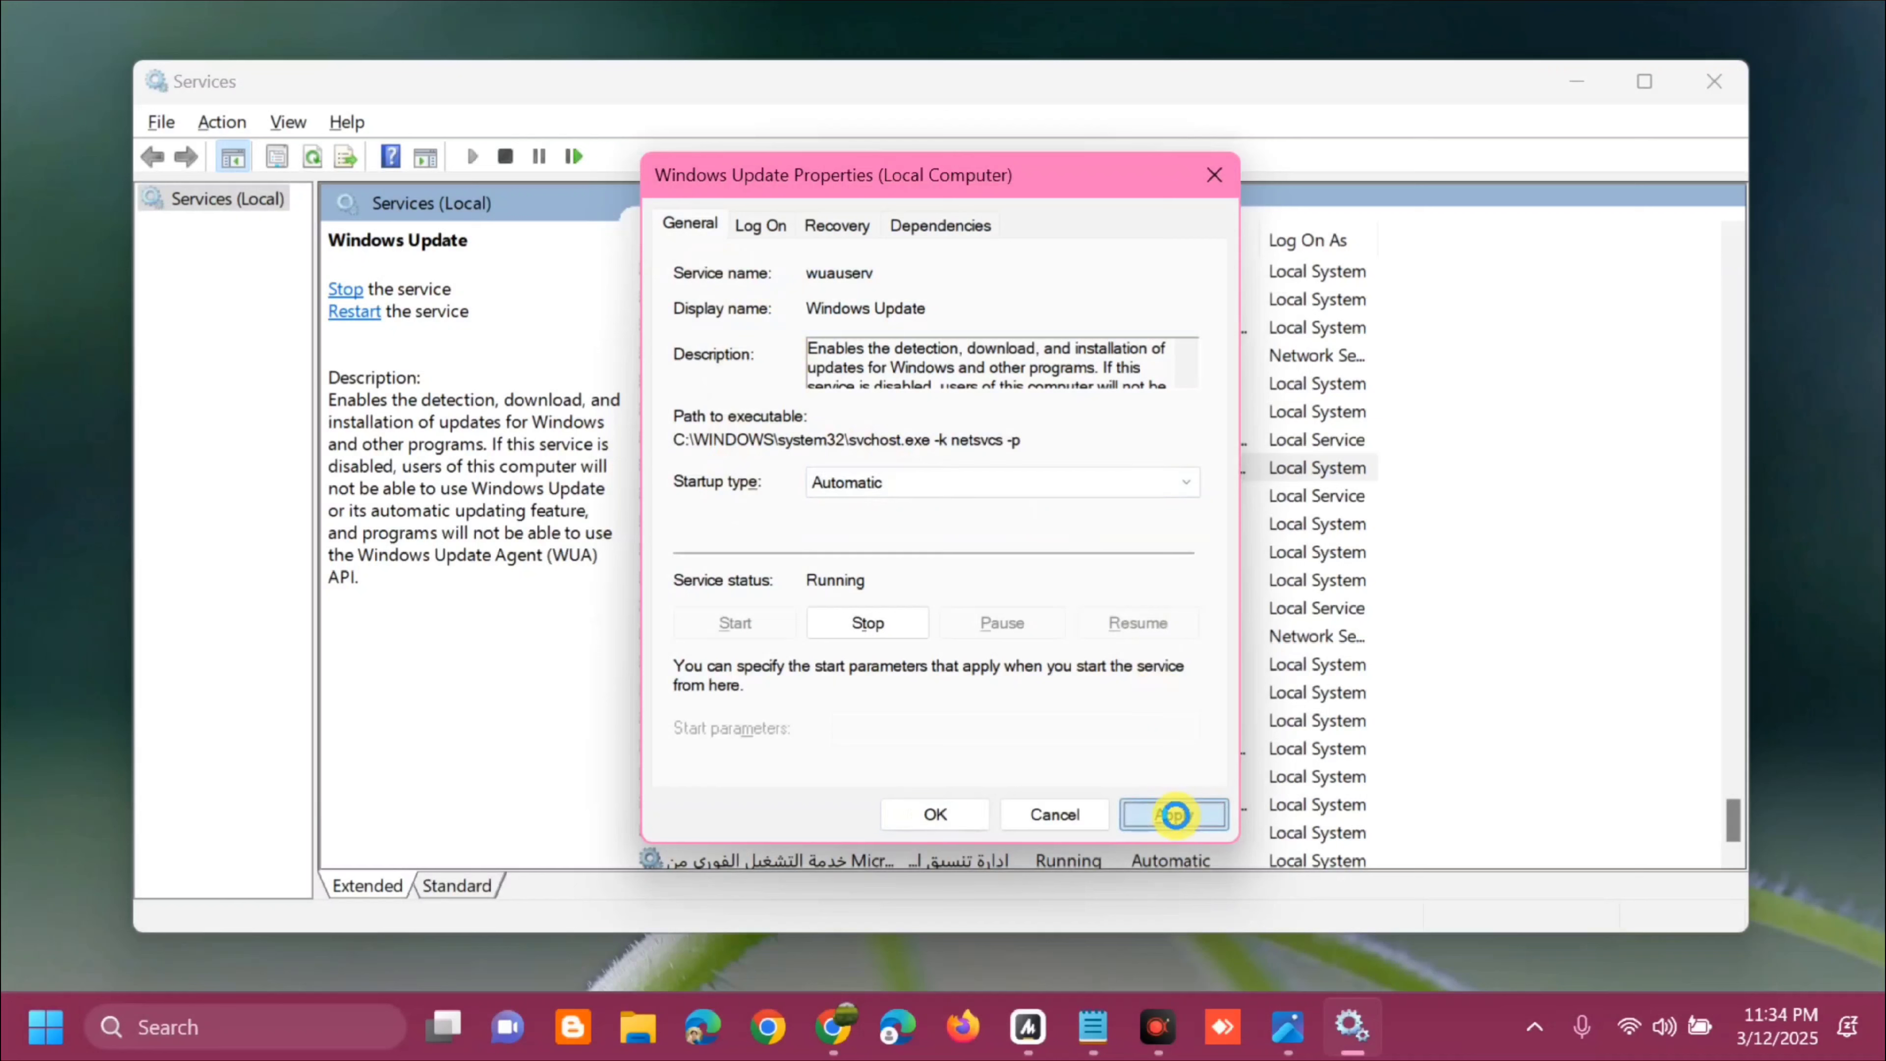
left_click(937, 813)
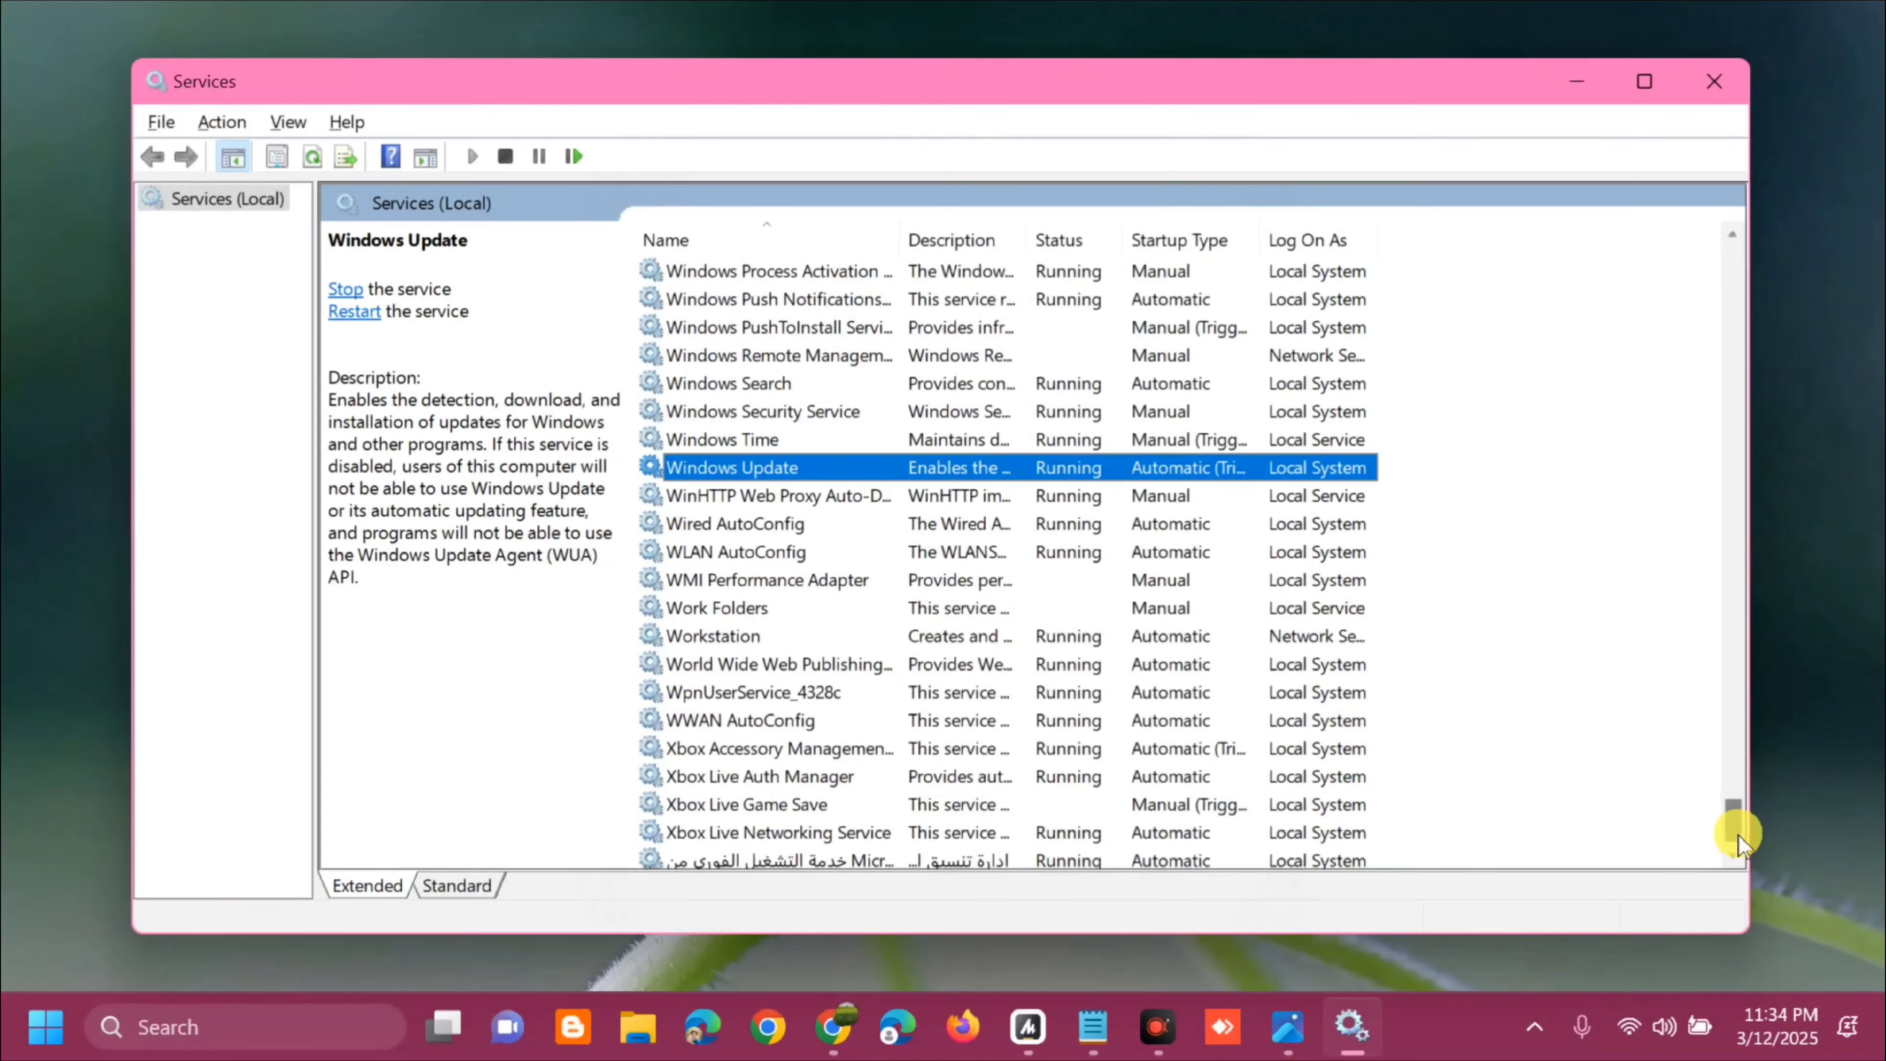
Step: Find the Background Intelligent Transfer Service in the services list and set its startup type to Automatic in its properties
left_click_drag(1734, 831, 1723, 305)
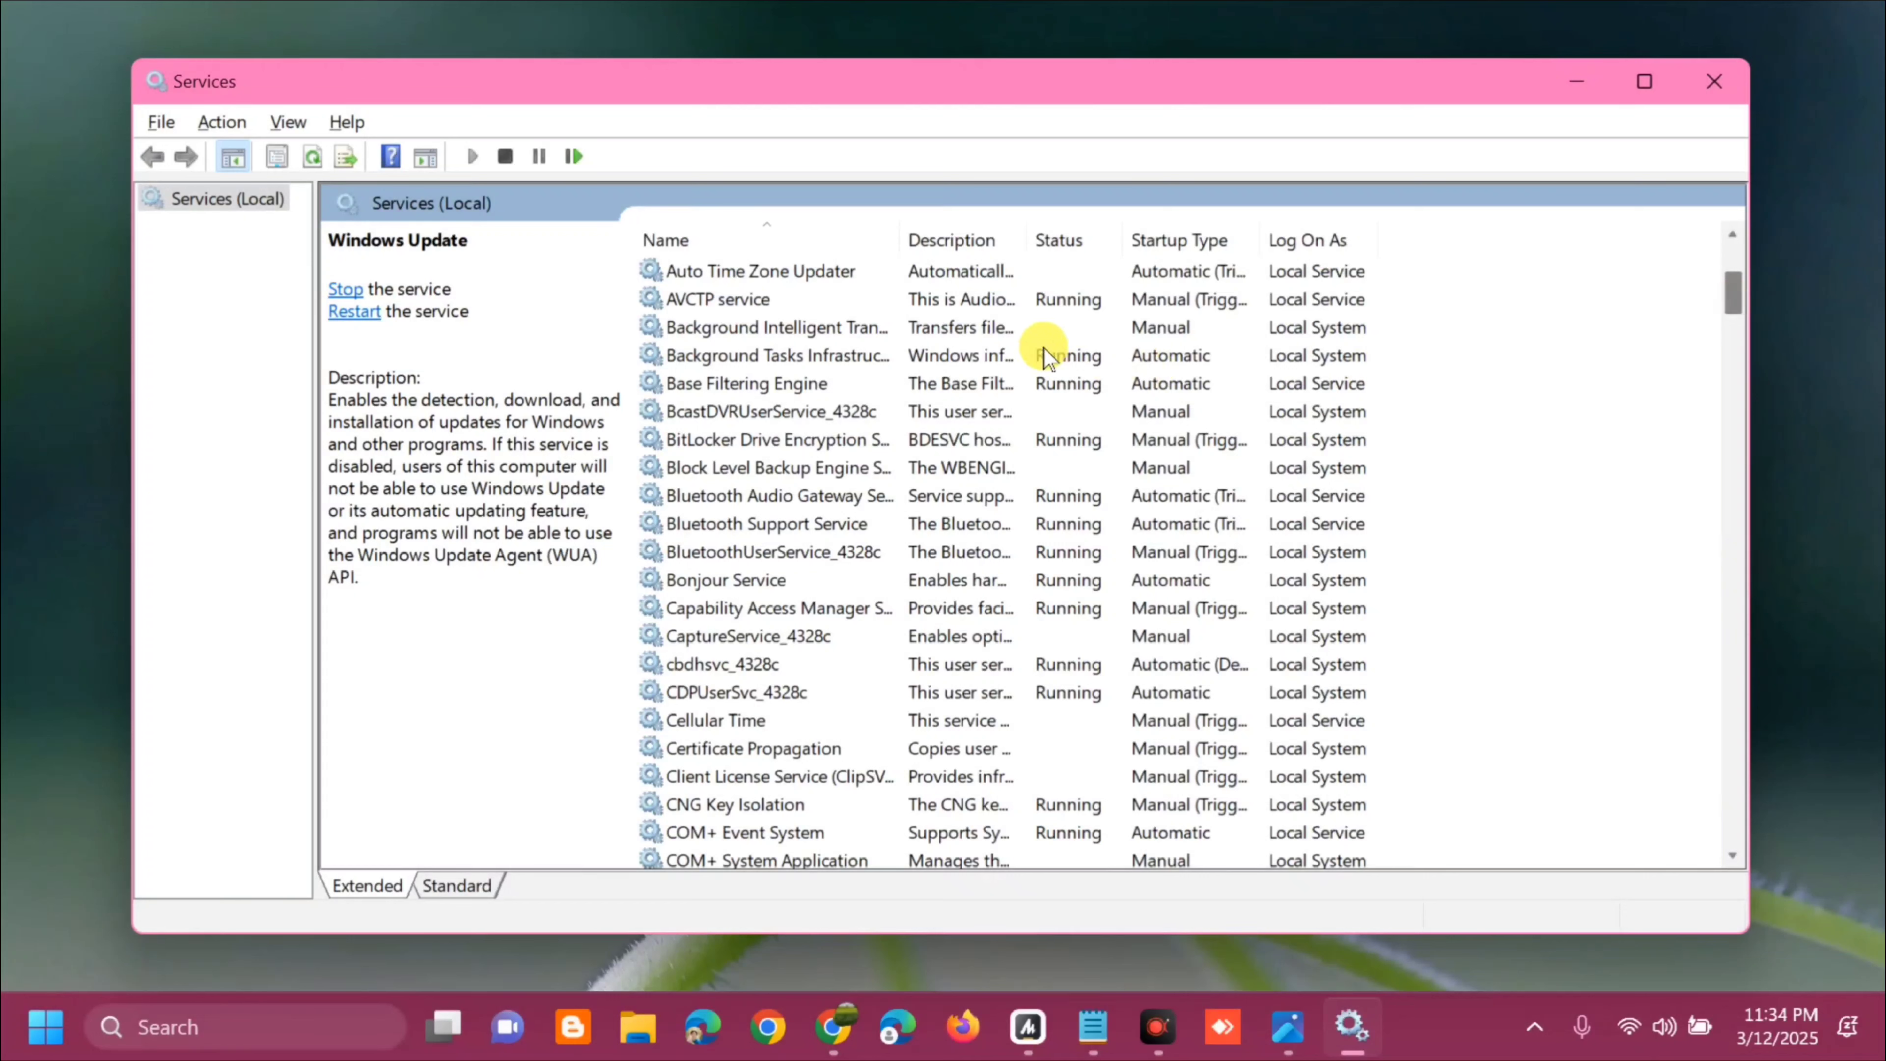
left_click(954, 329)
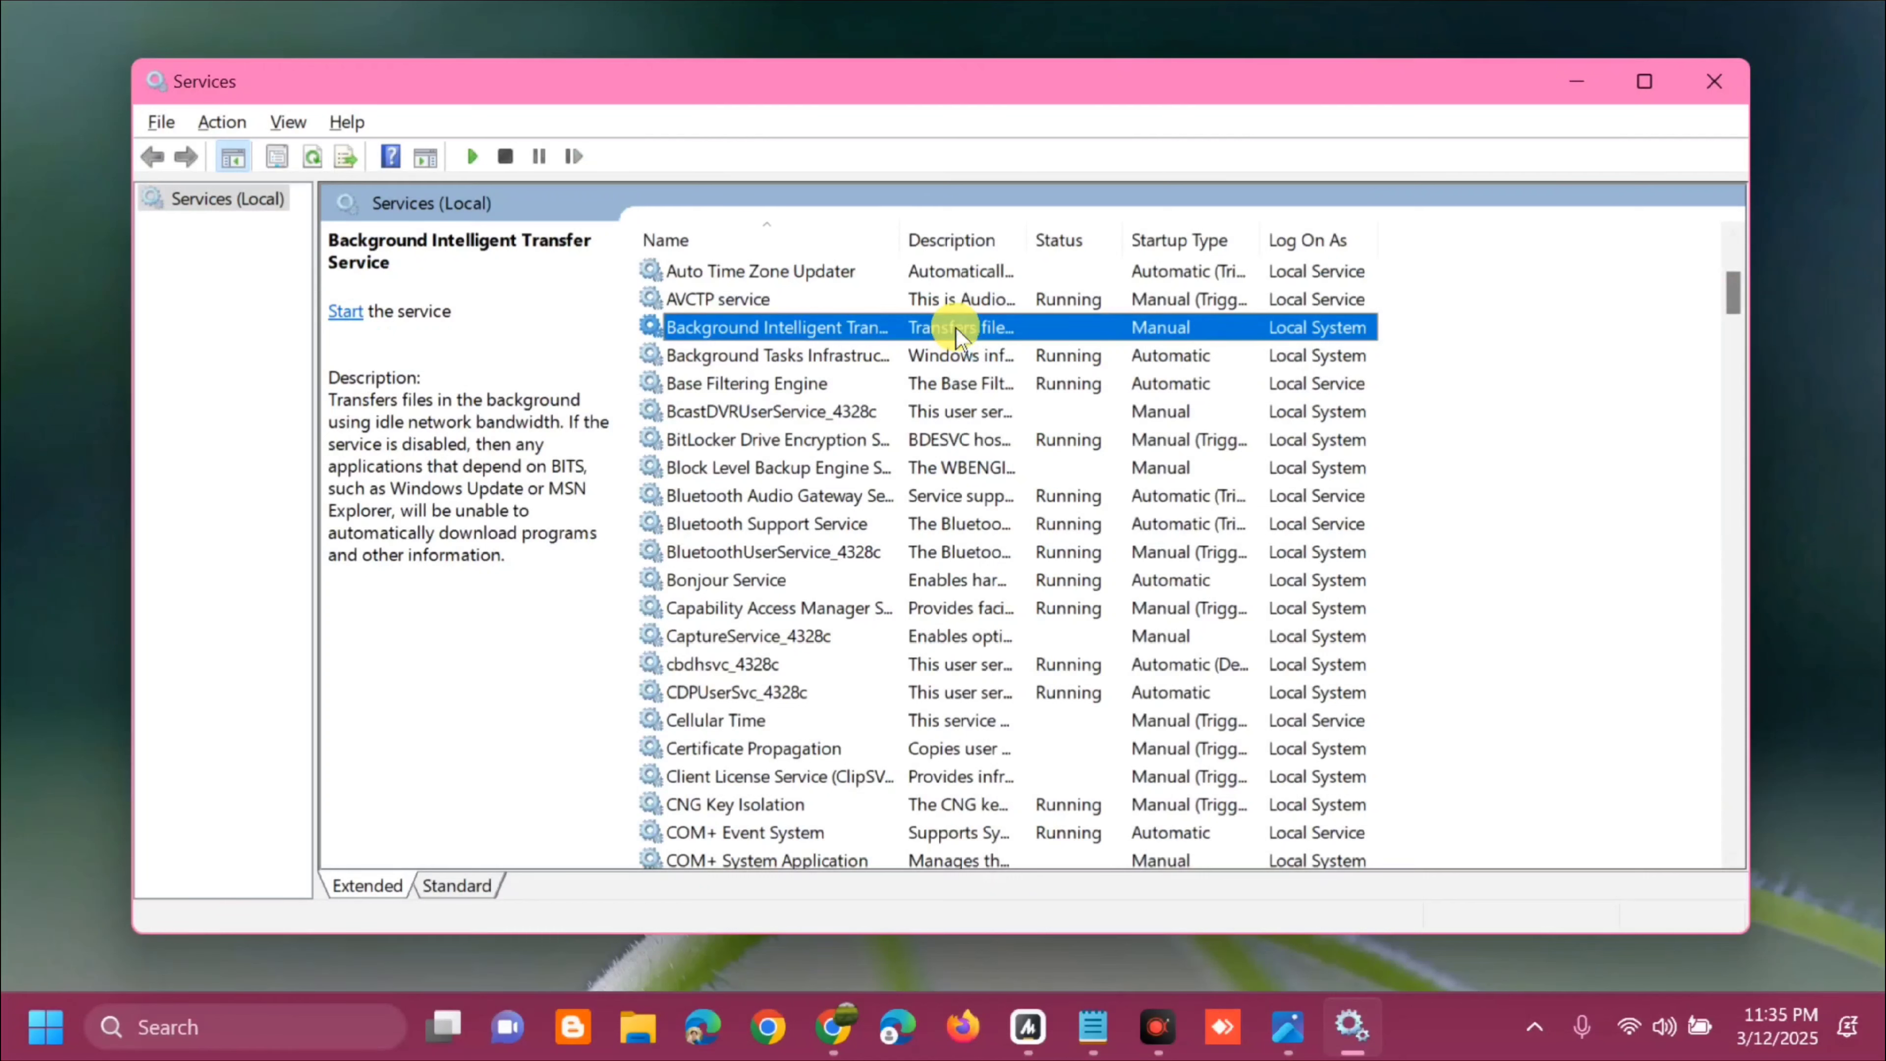
right_click(956, 329)
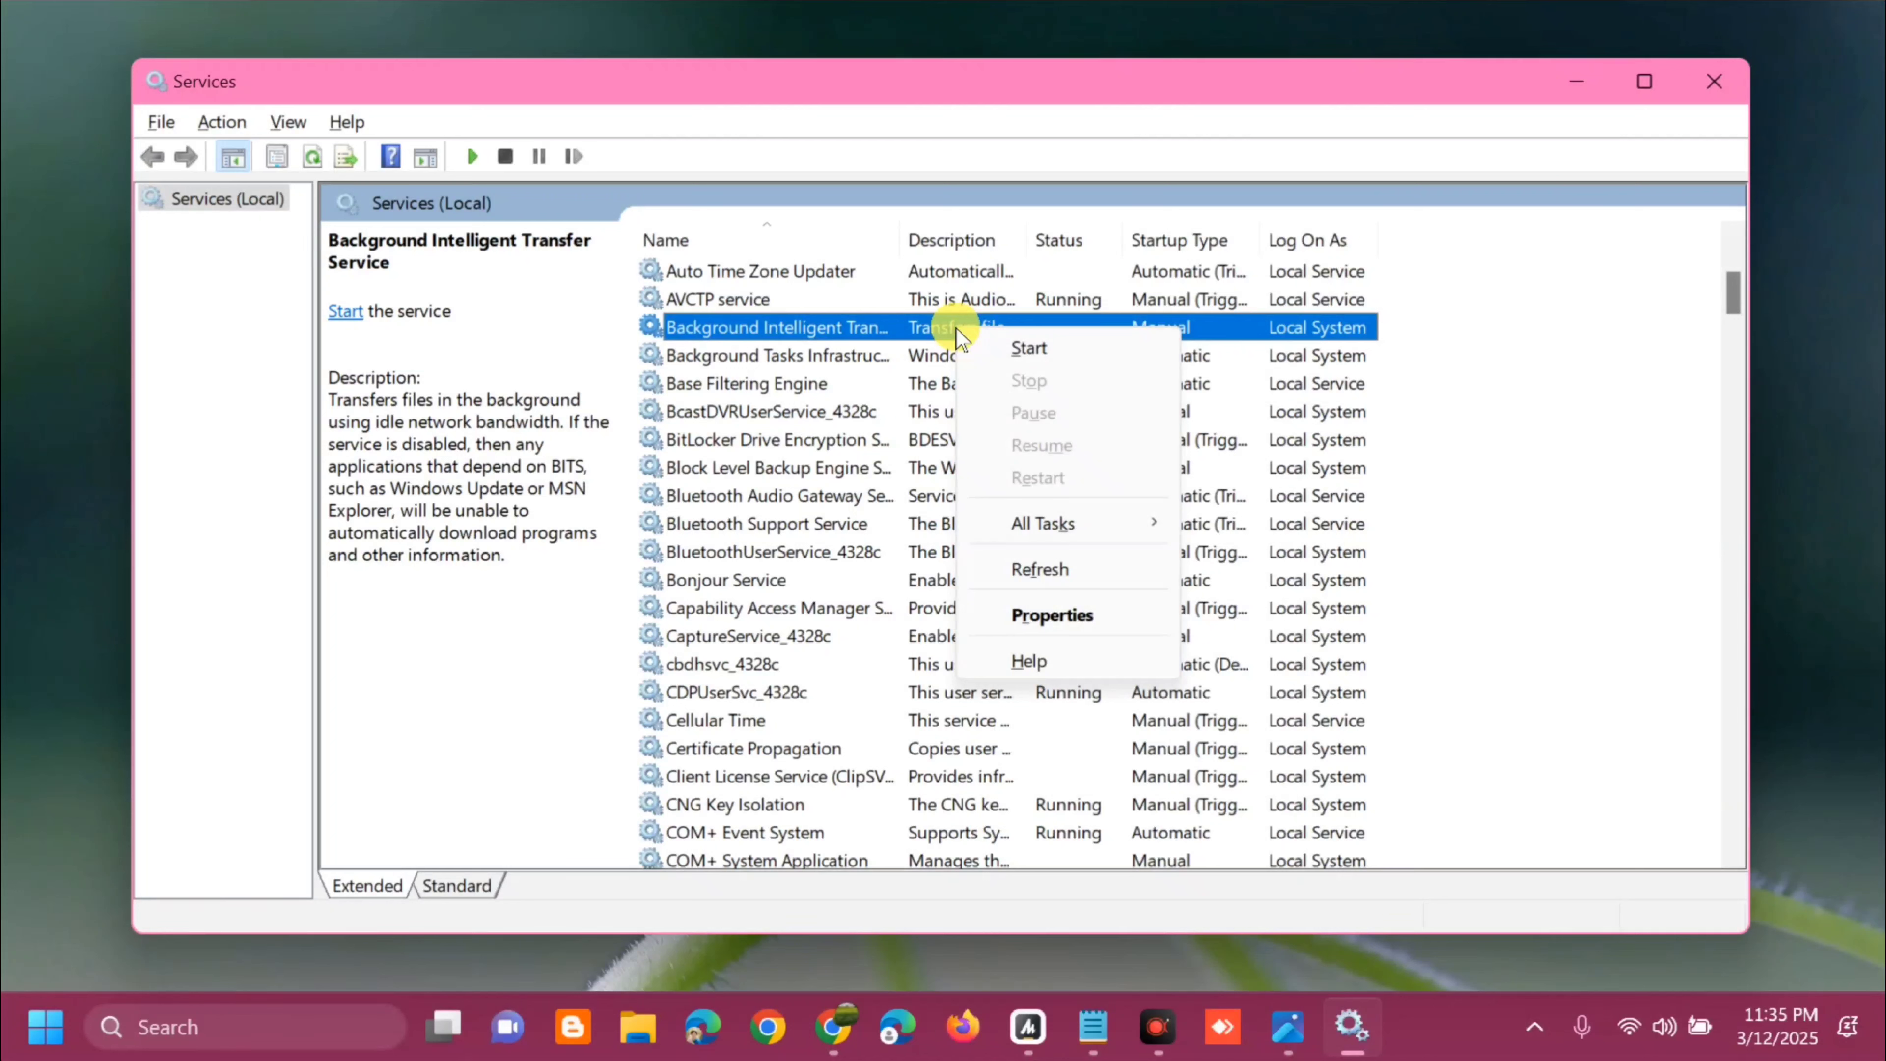
double_click(894, 329)
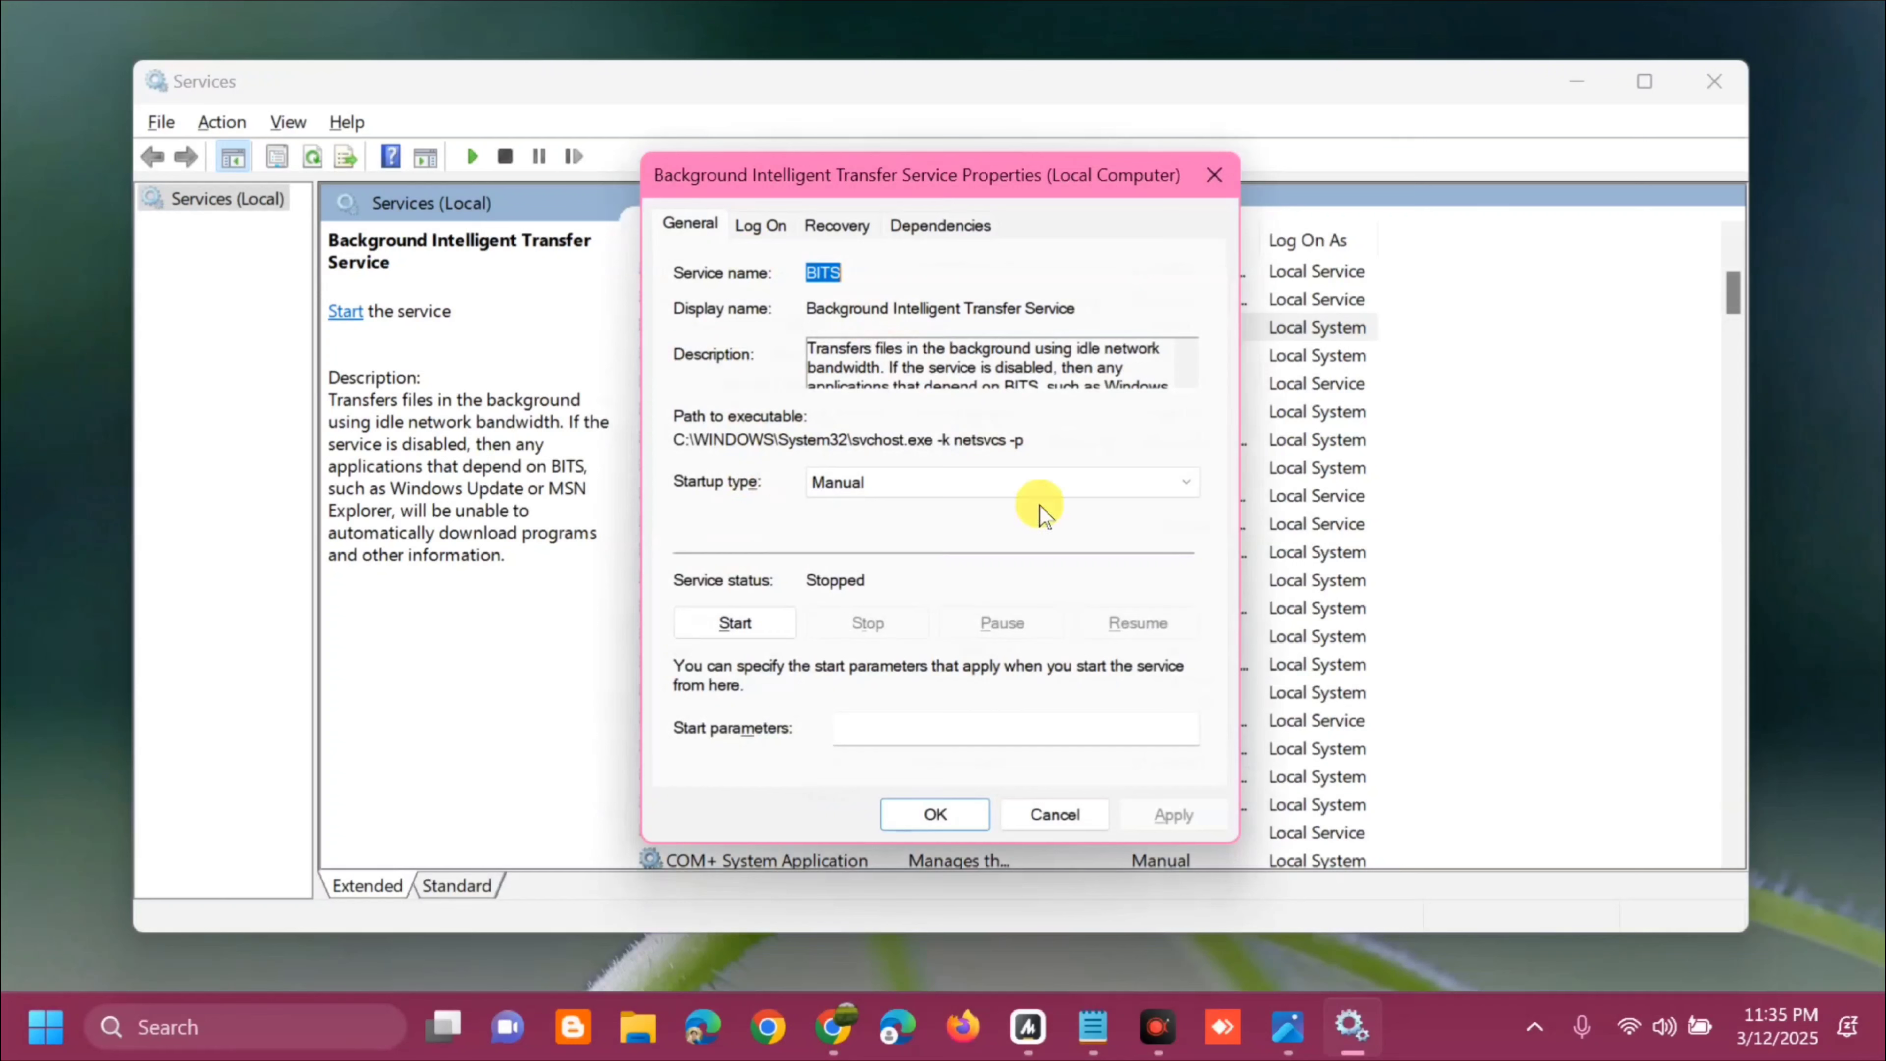
left_click(1175, 482)
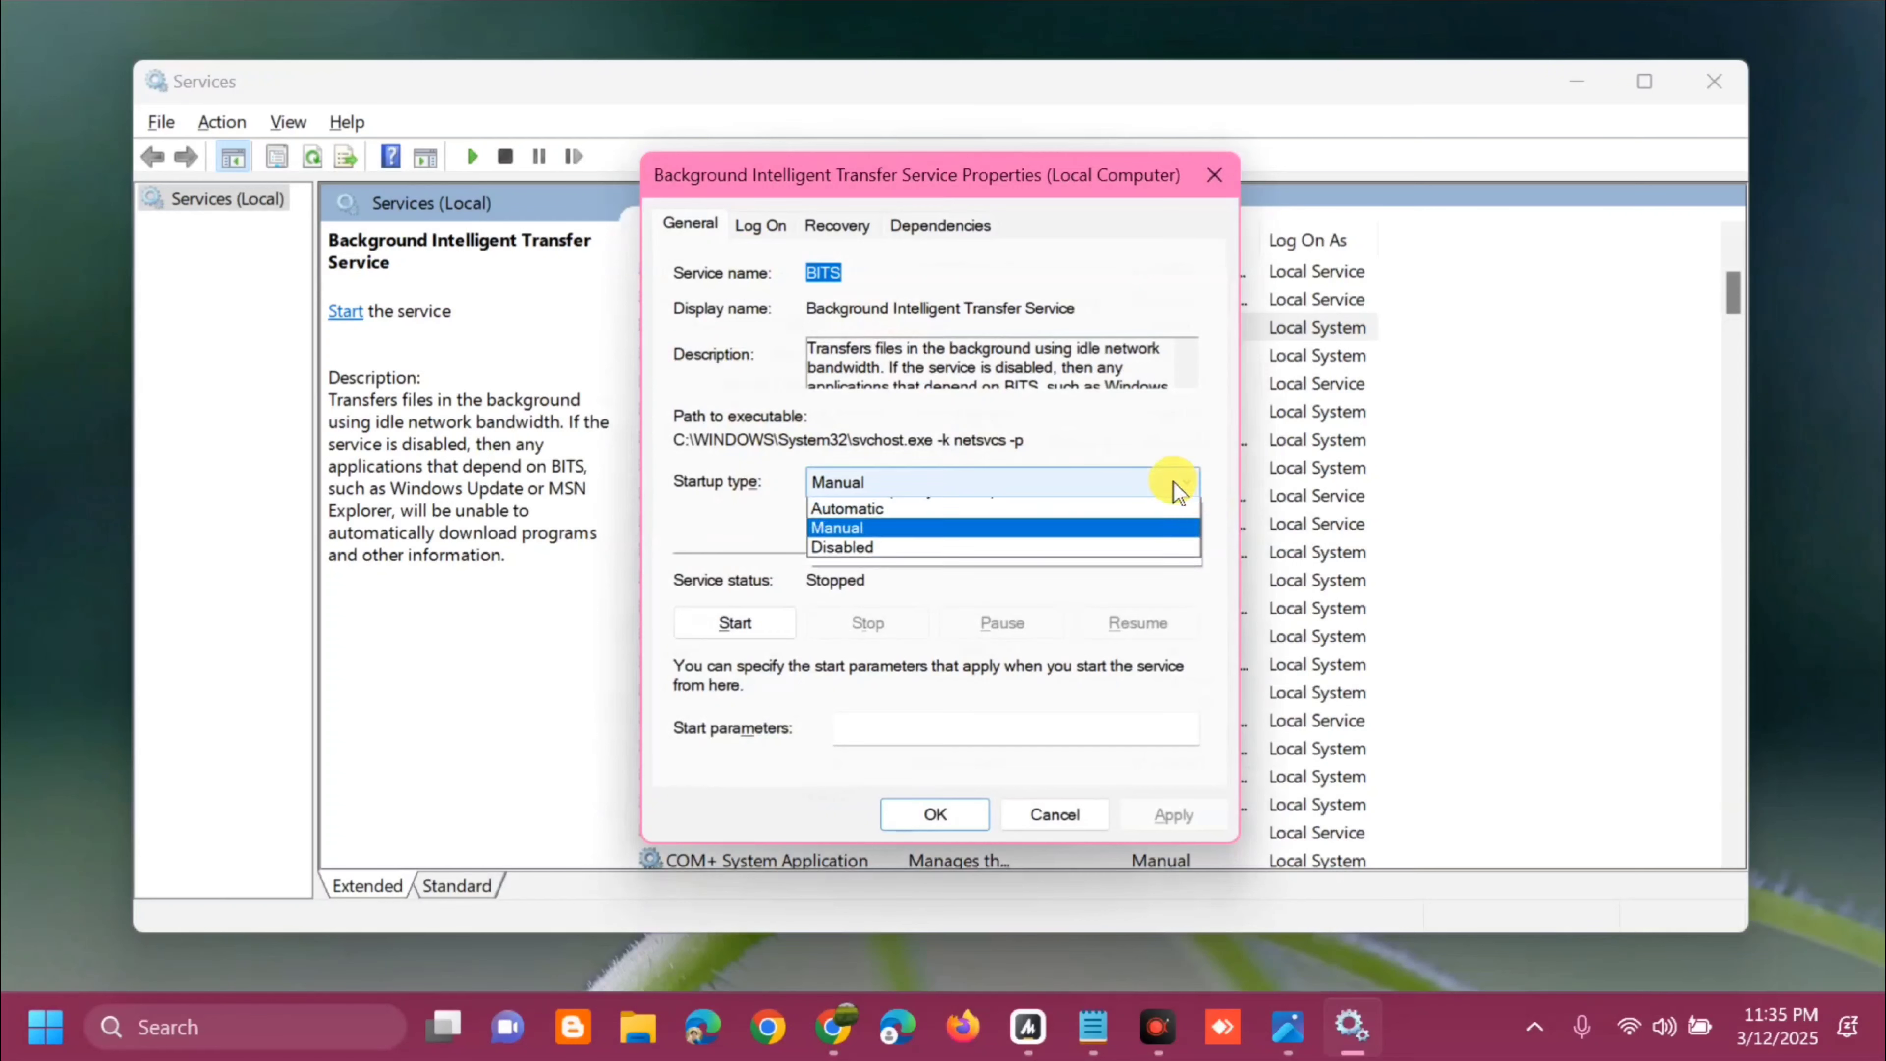
left_click(1010, 527)
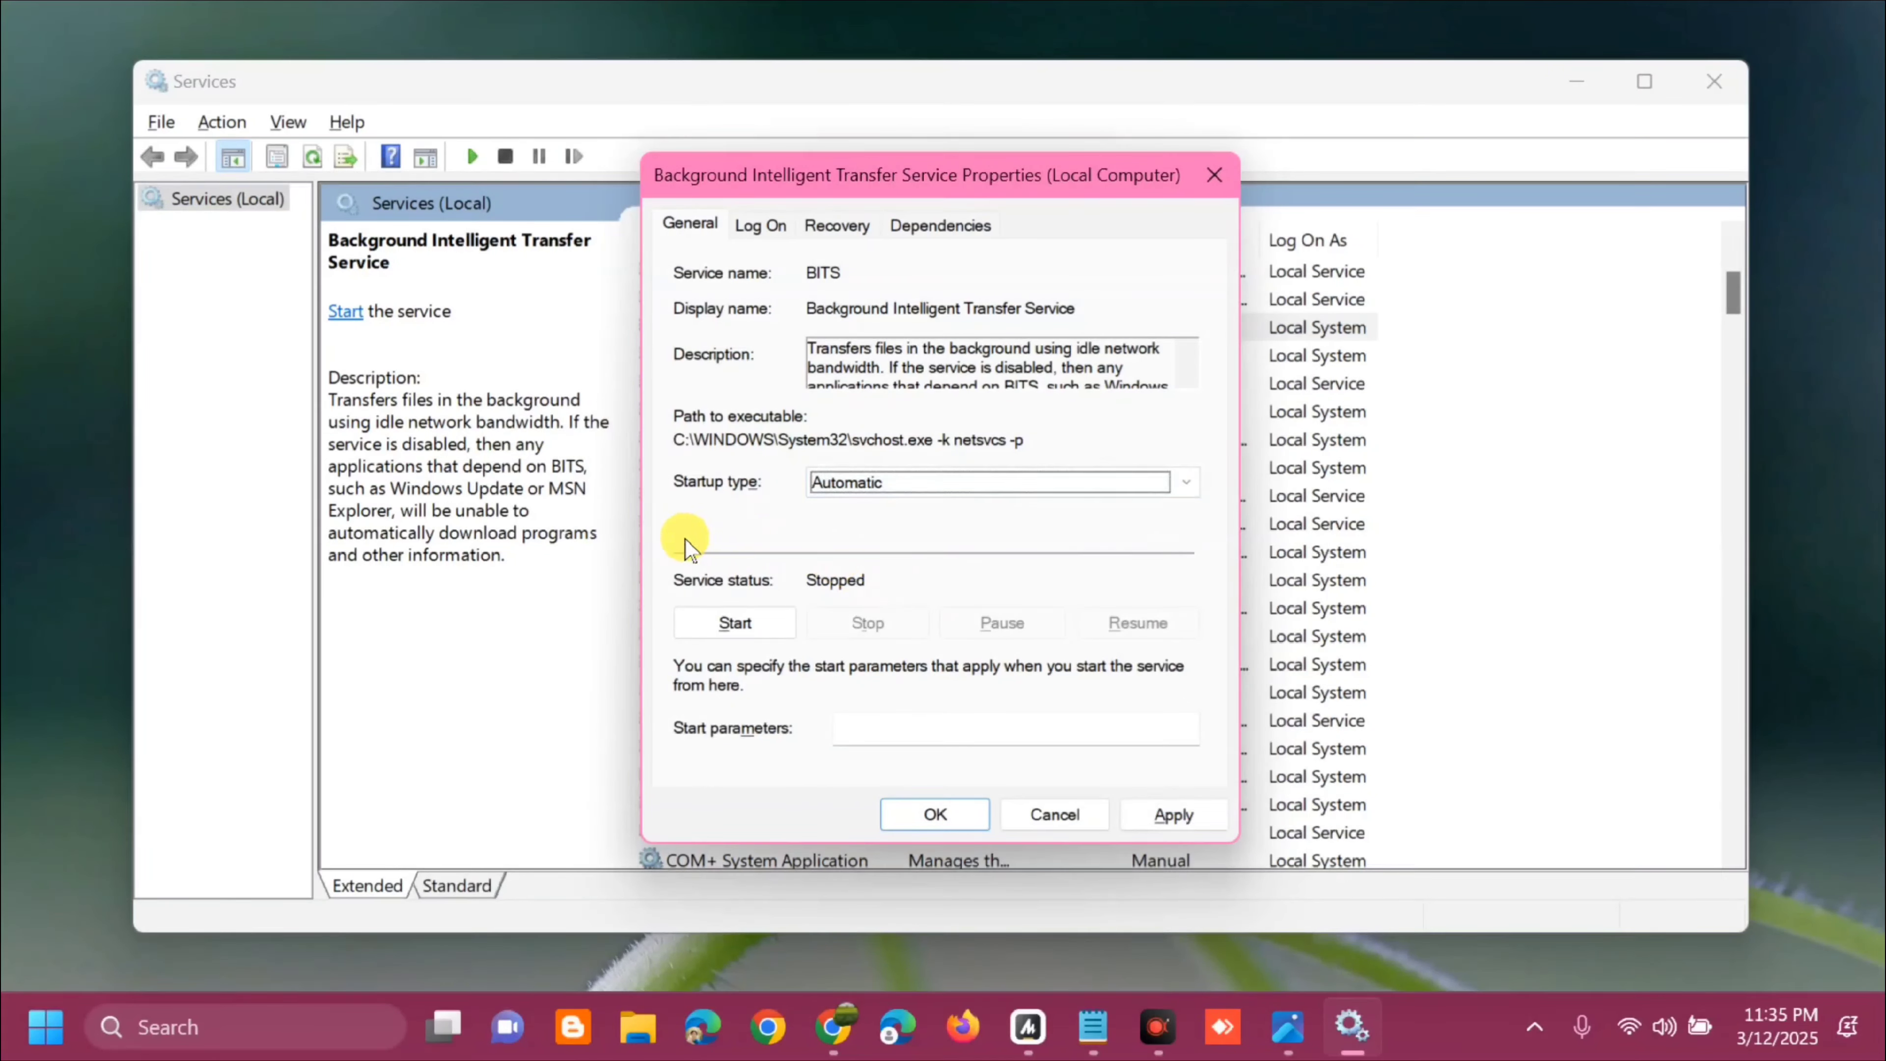
Step: Start the Background Intelligent Transfer Service, apply the changes and close its properties
left_click(742, 626)
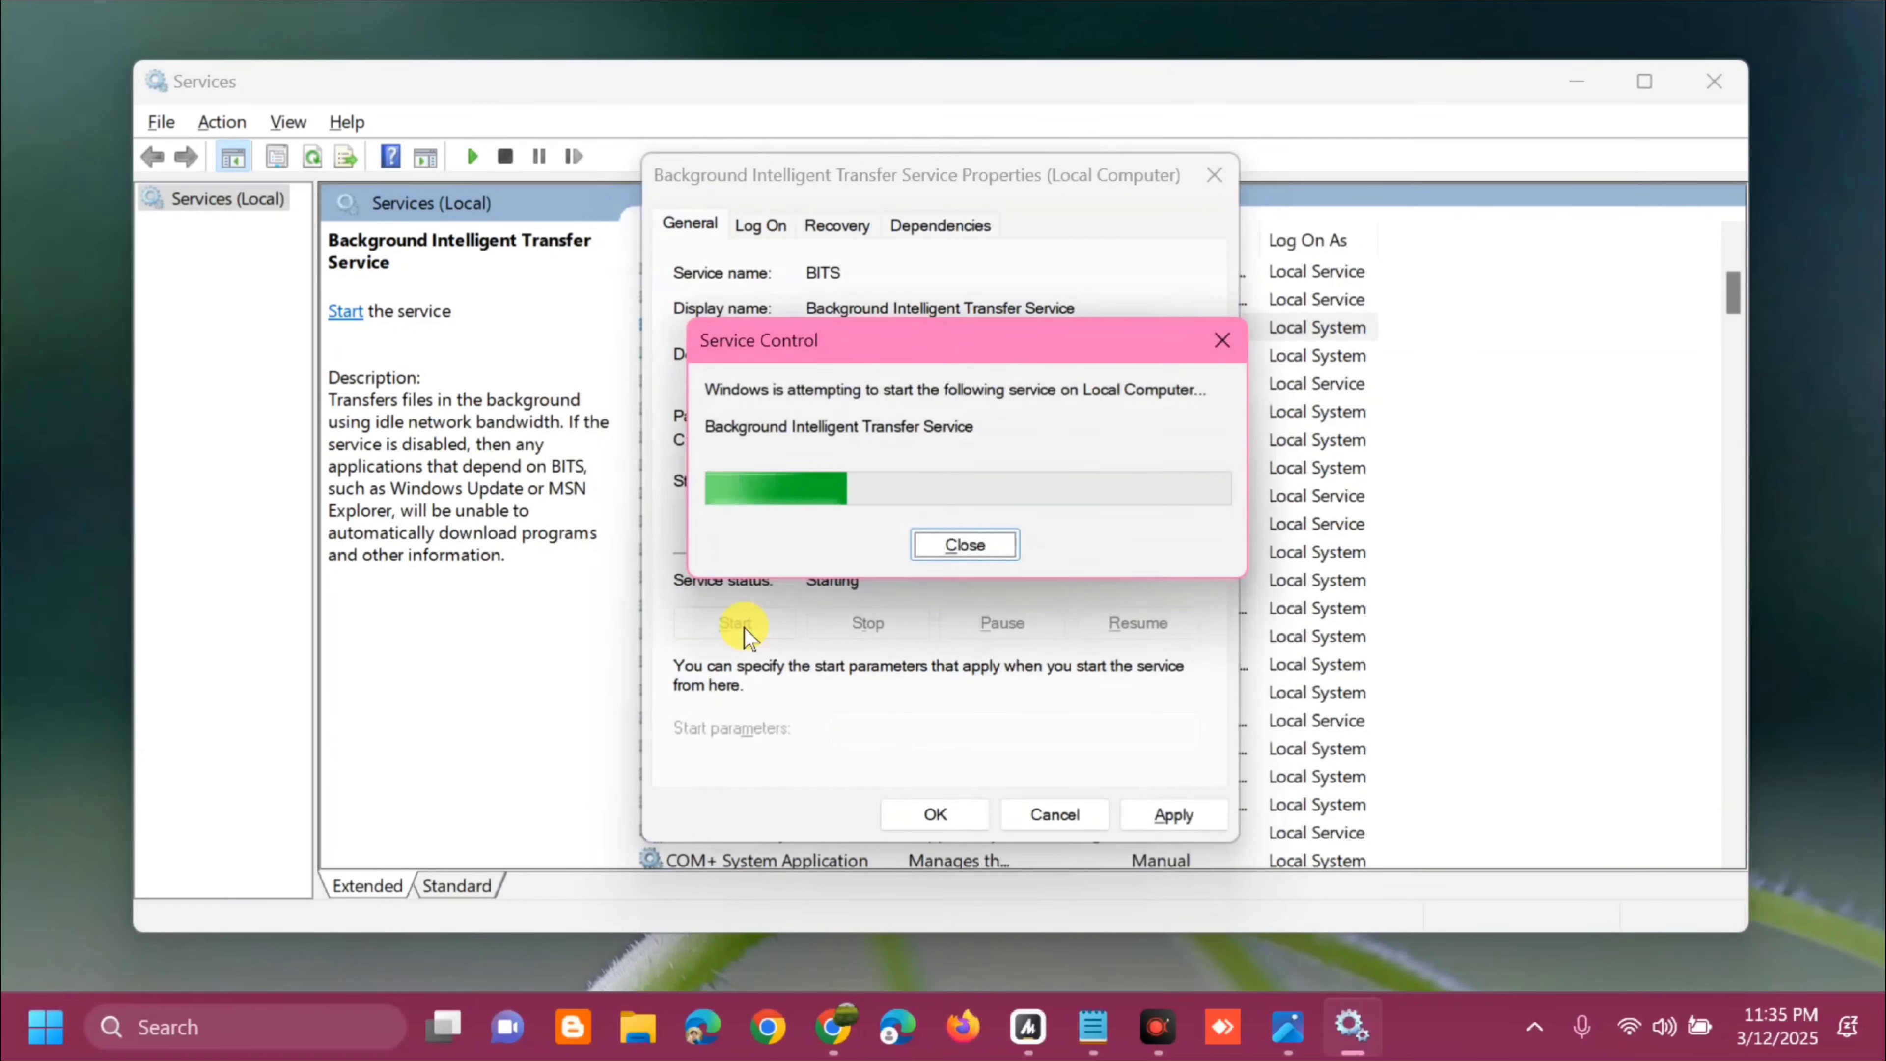
left_click(1175, 815)
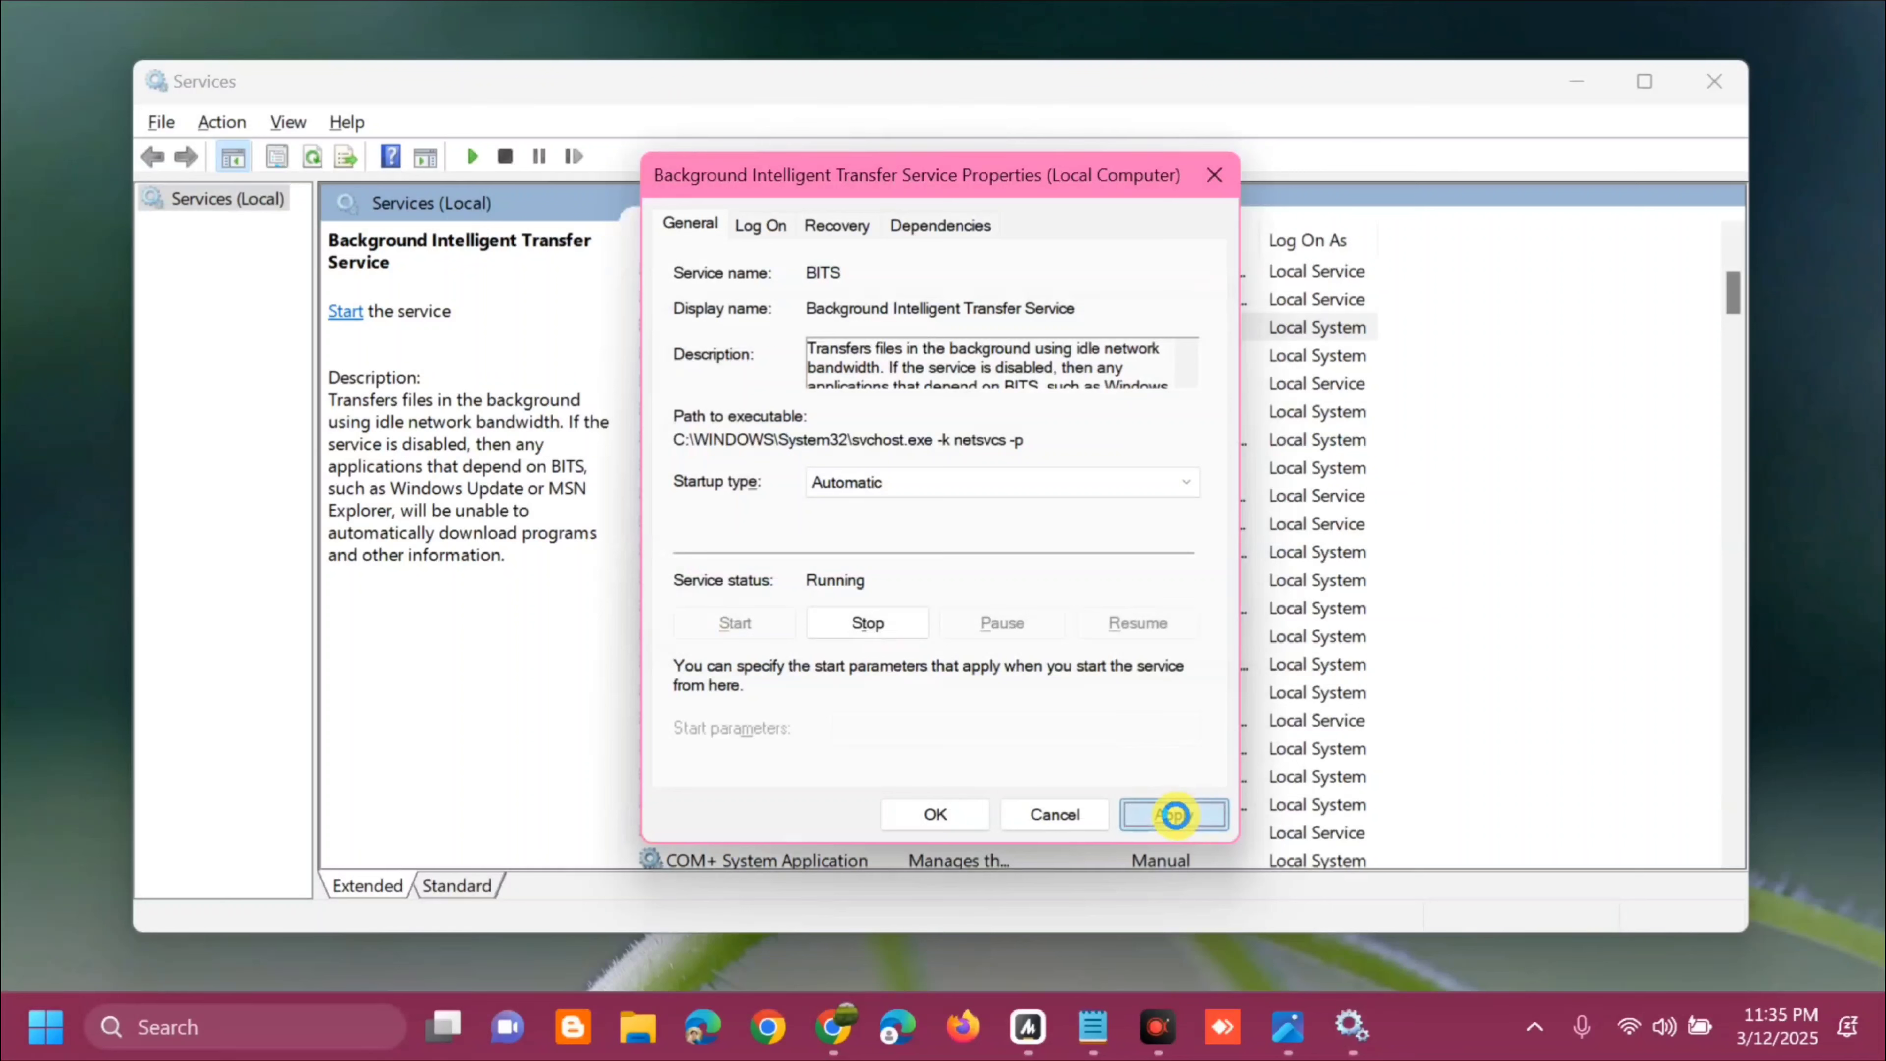
left_click(940, 813)
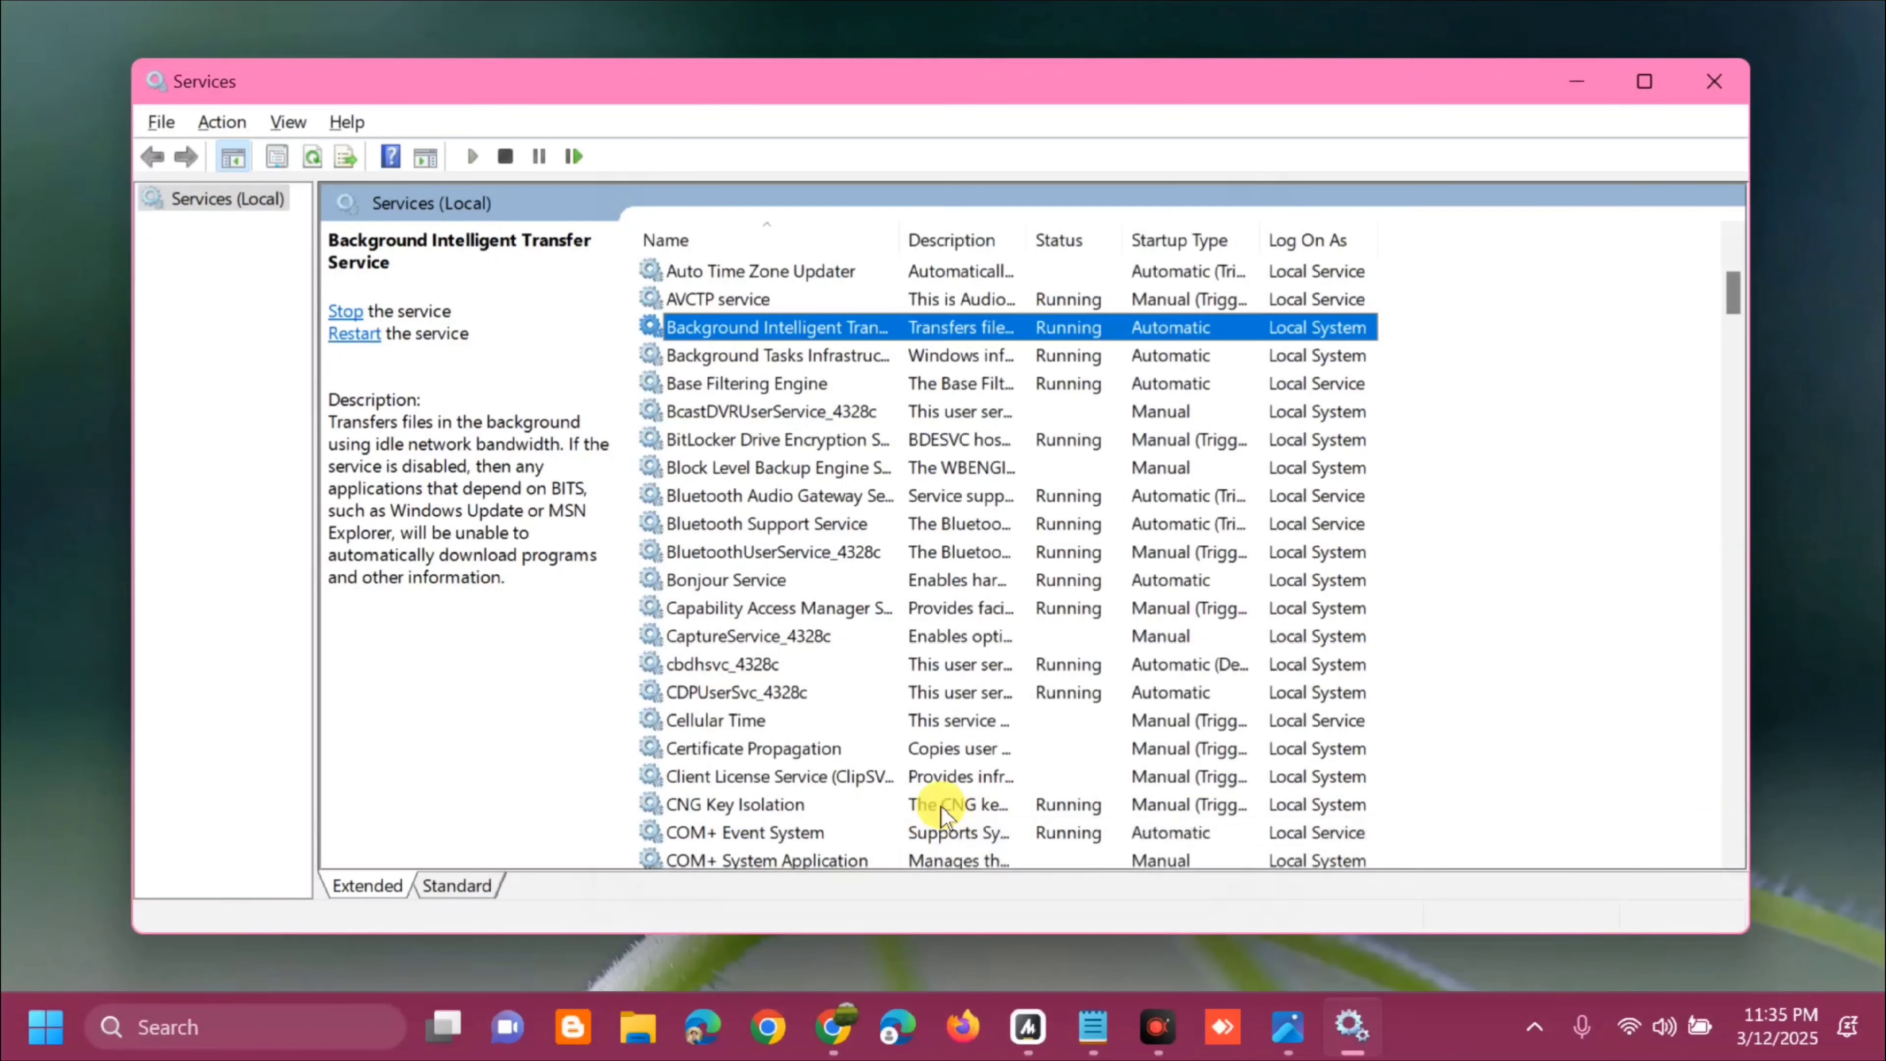
Step: Find Cryptographic Services in the list of local services and restart it
scroll(909, 784, "down", 2)
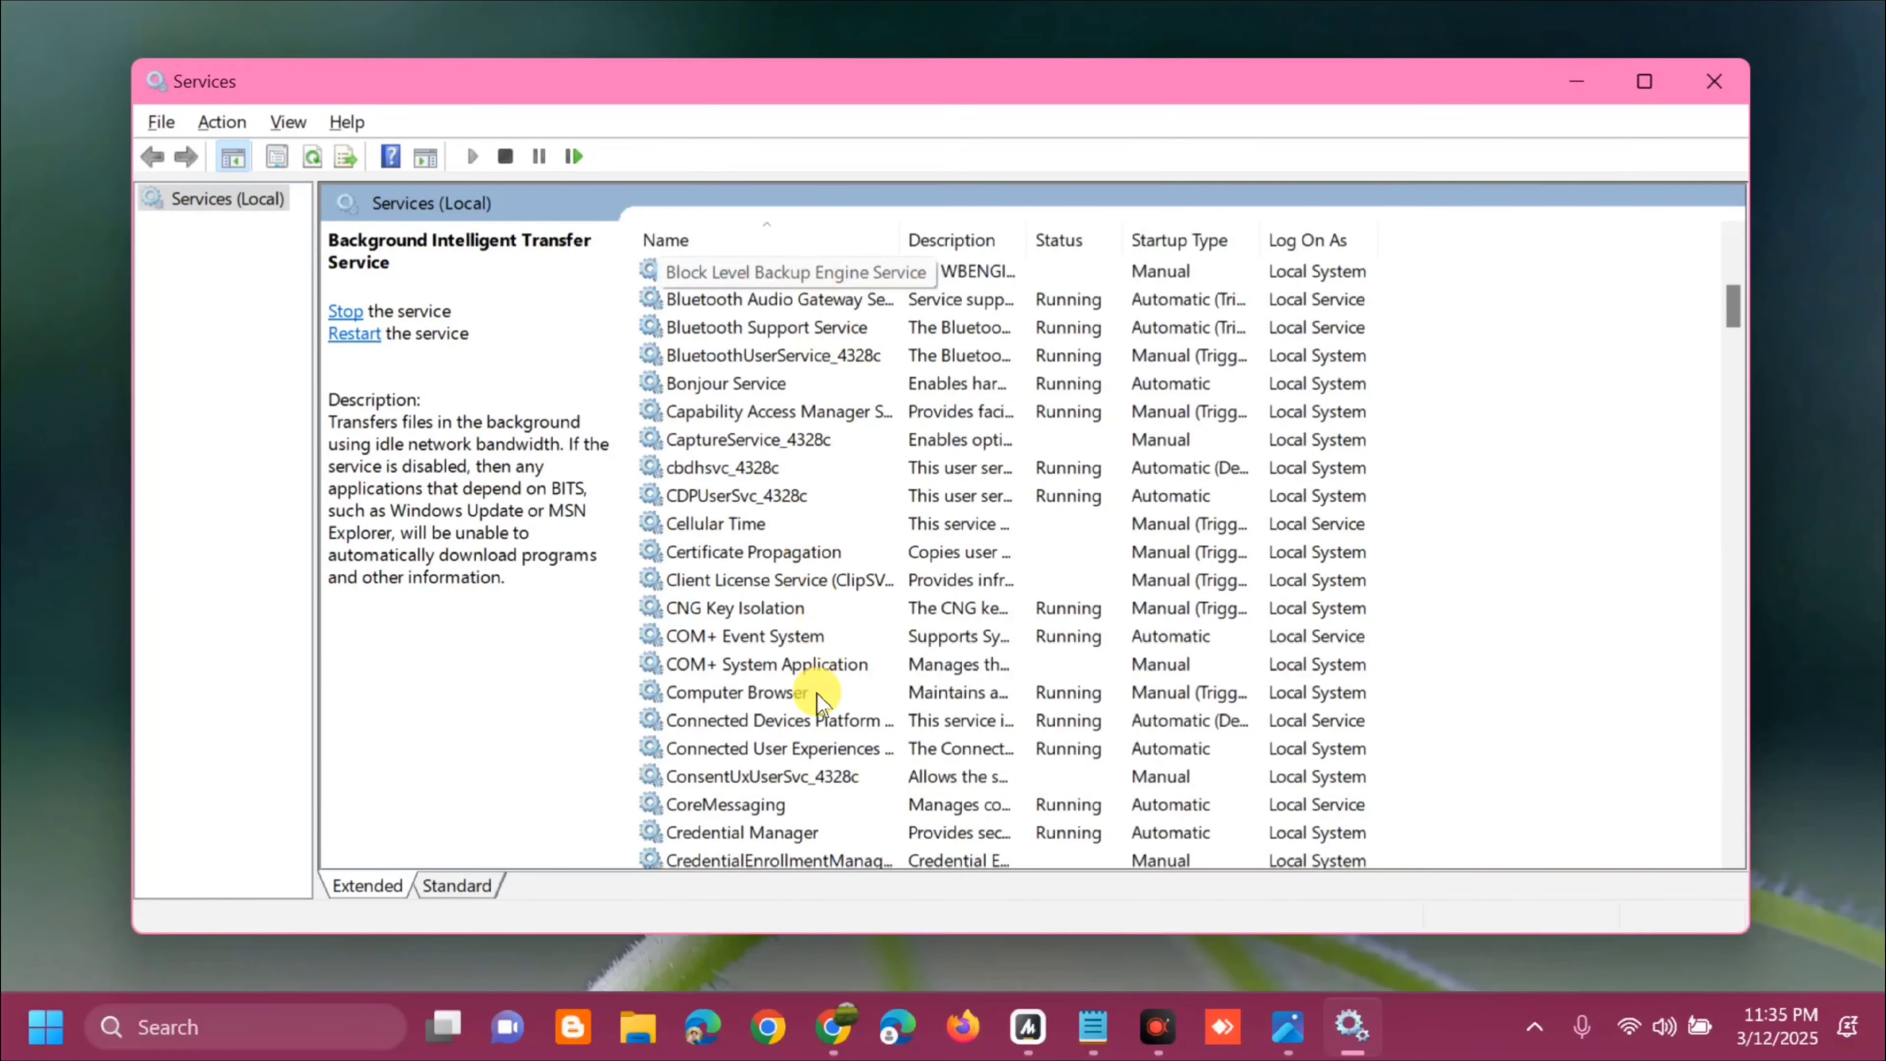
scroll(823, 746, "down", 5)
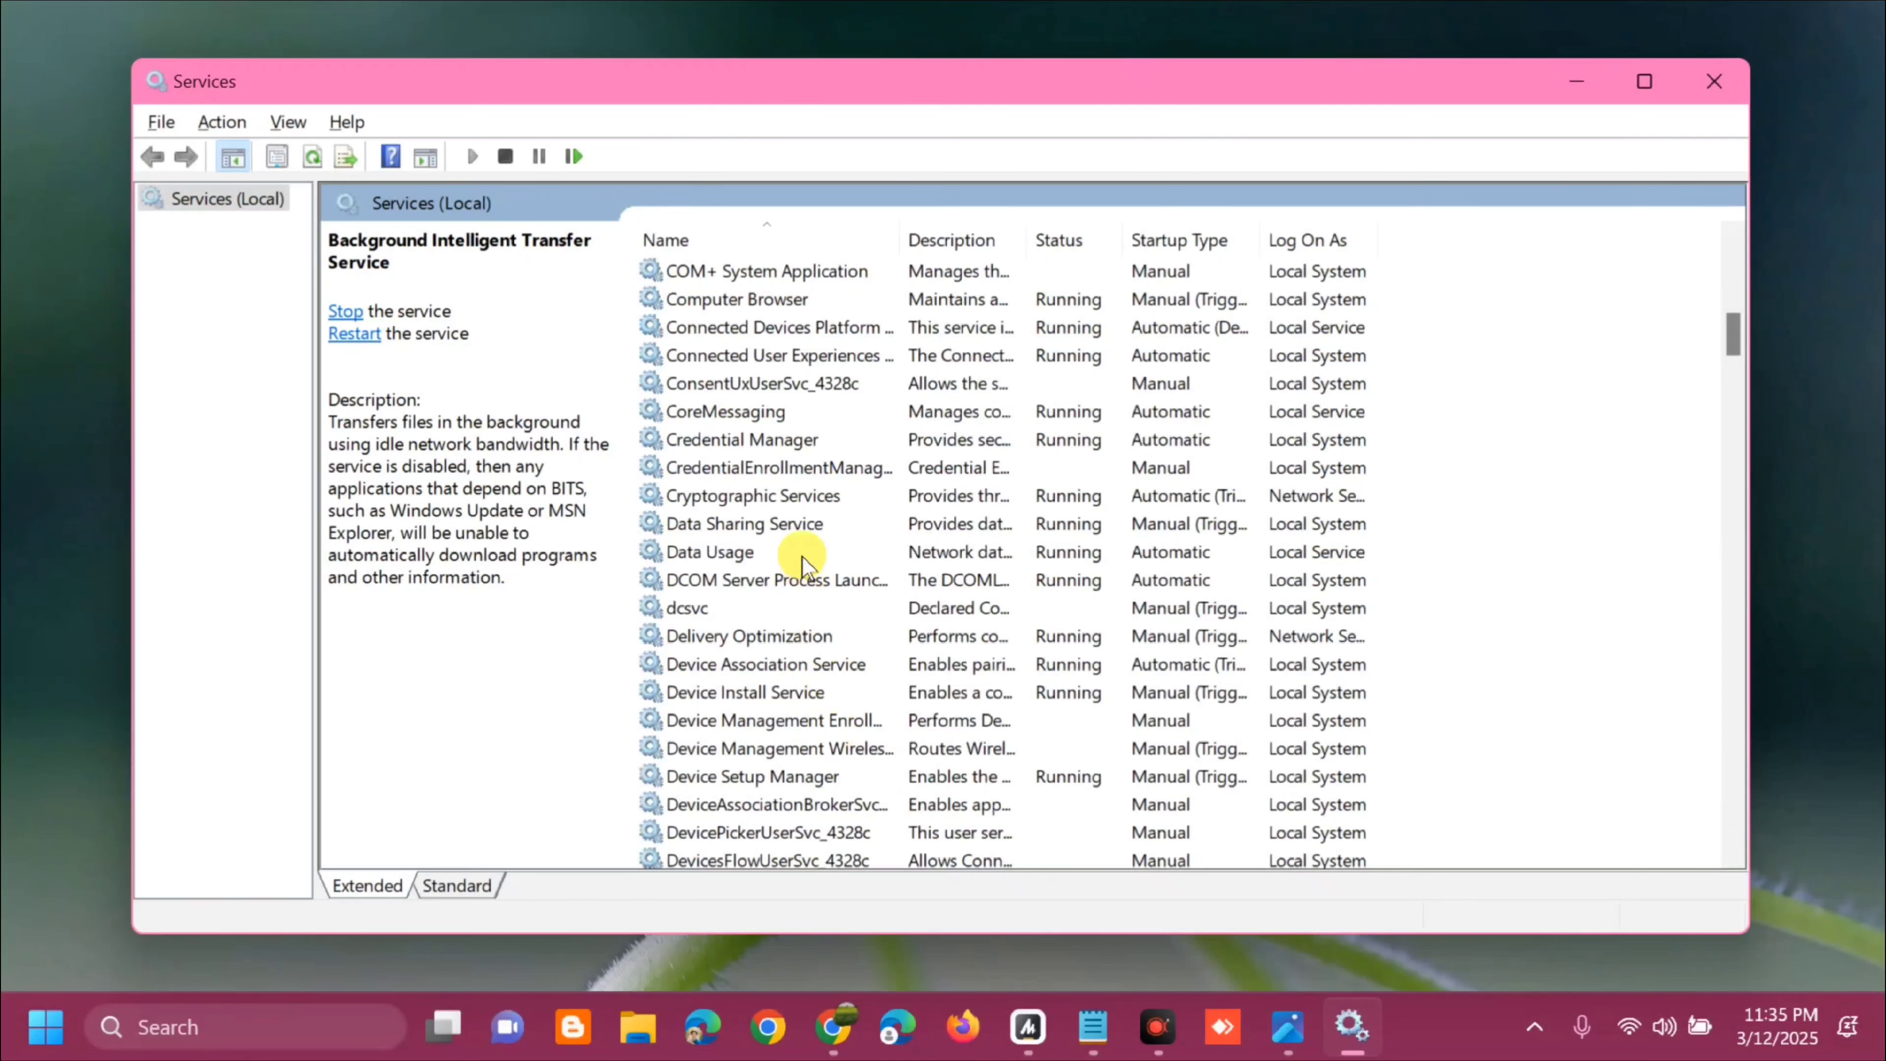
left_click(912, 502)
right_click(912, 501)
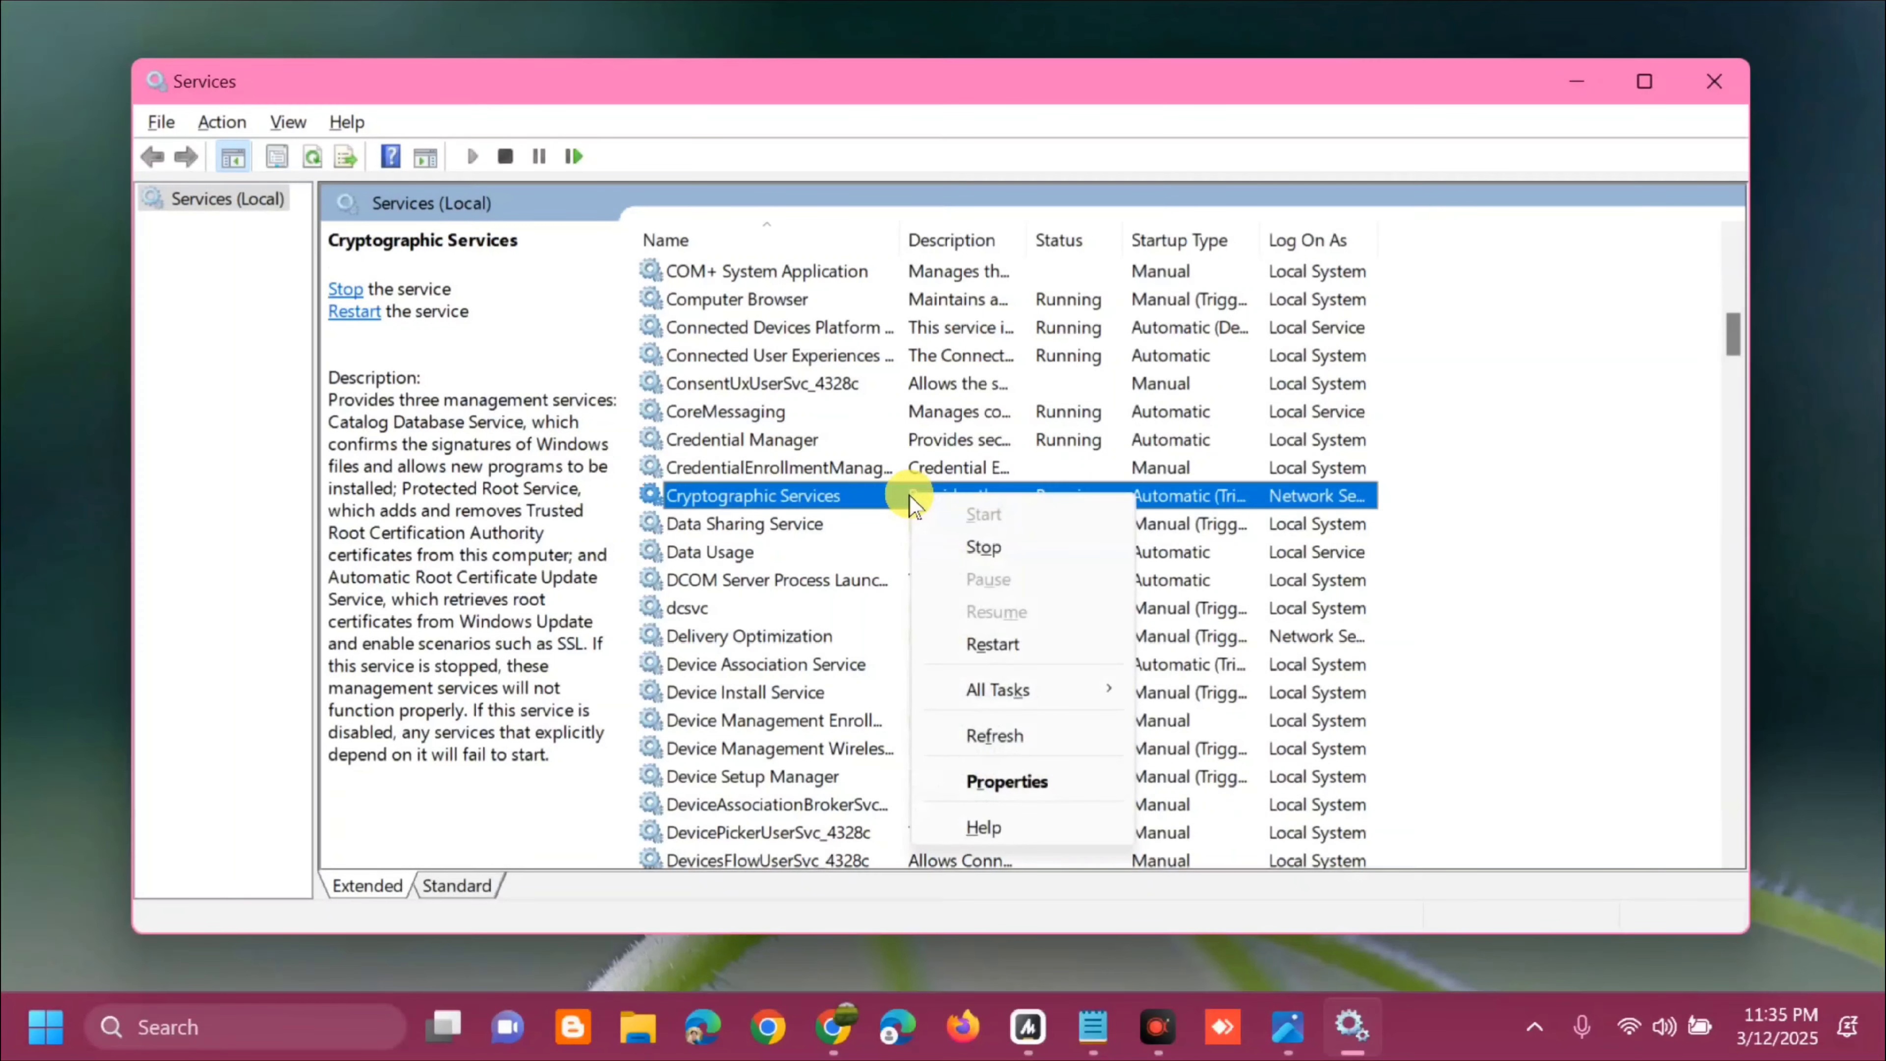
left_click(989, 641)
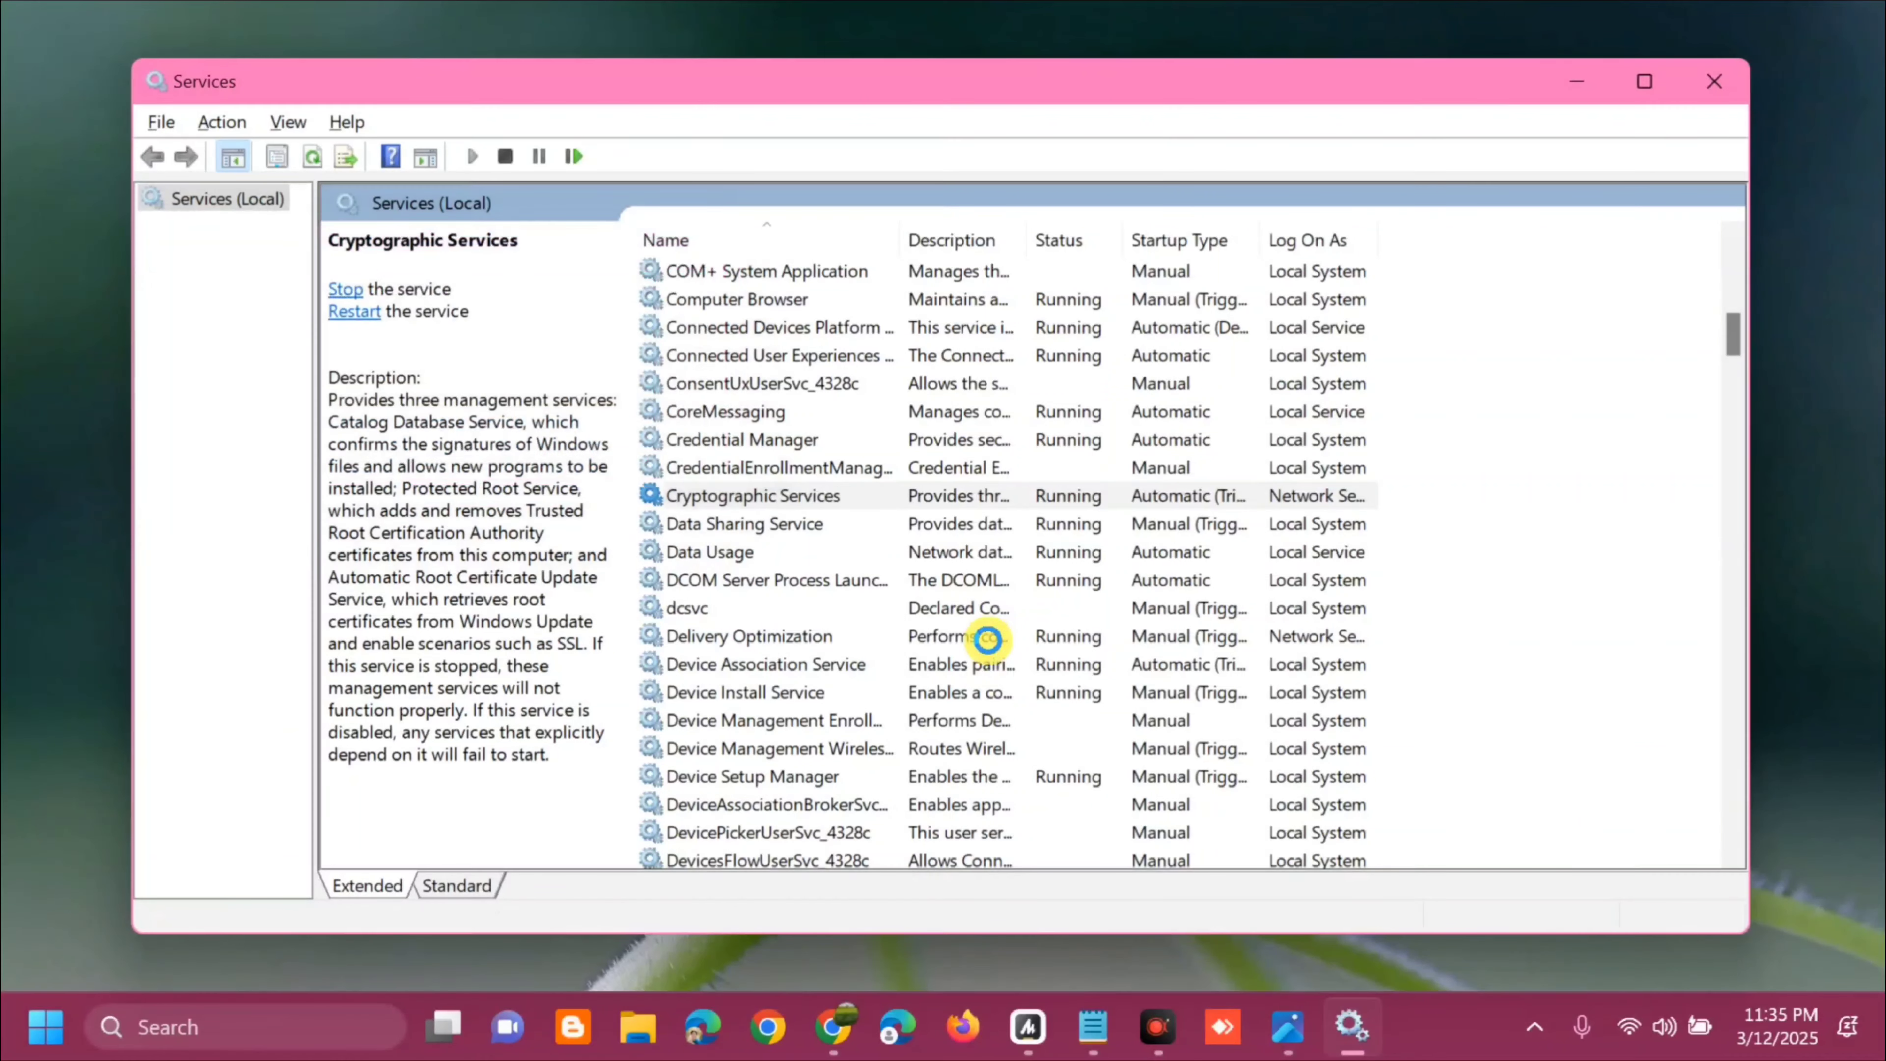
Step: Set the startup type of Cryptographic Services to Automatic in its properties, confirm the setting and close the Services window
double_click(898, 496)
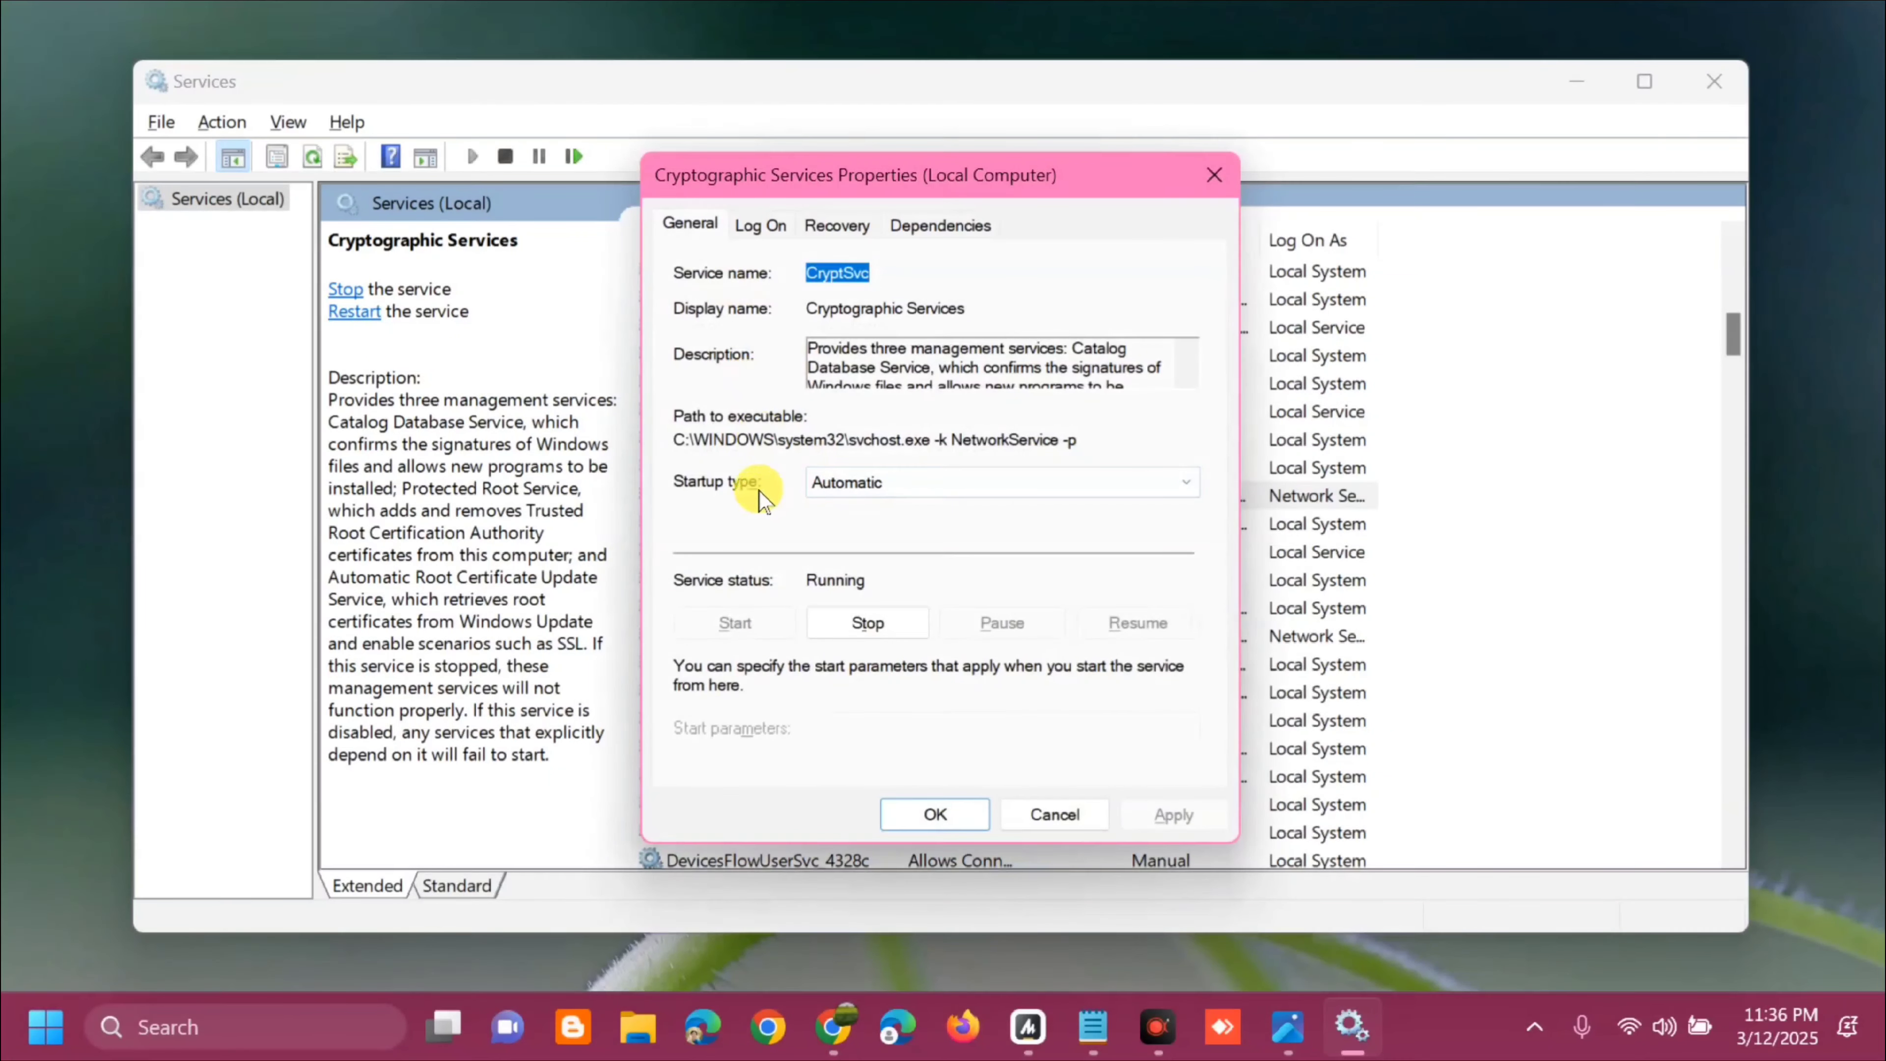
left_click(1155, 485)
left_click(1061, 528)
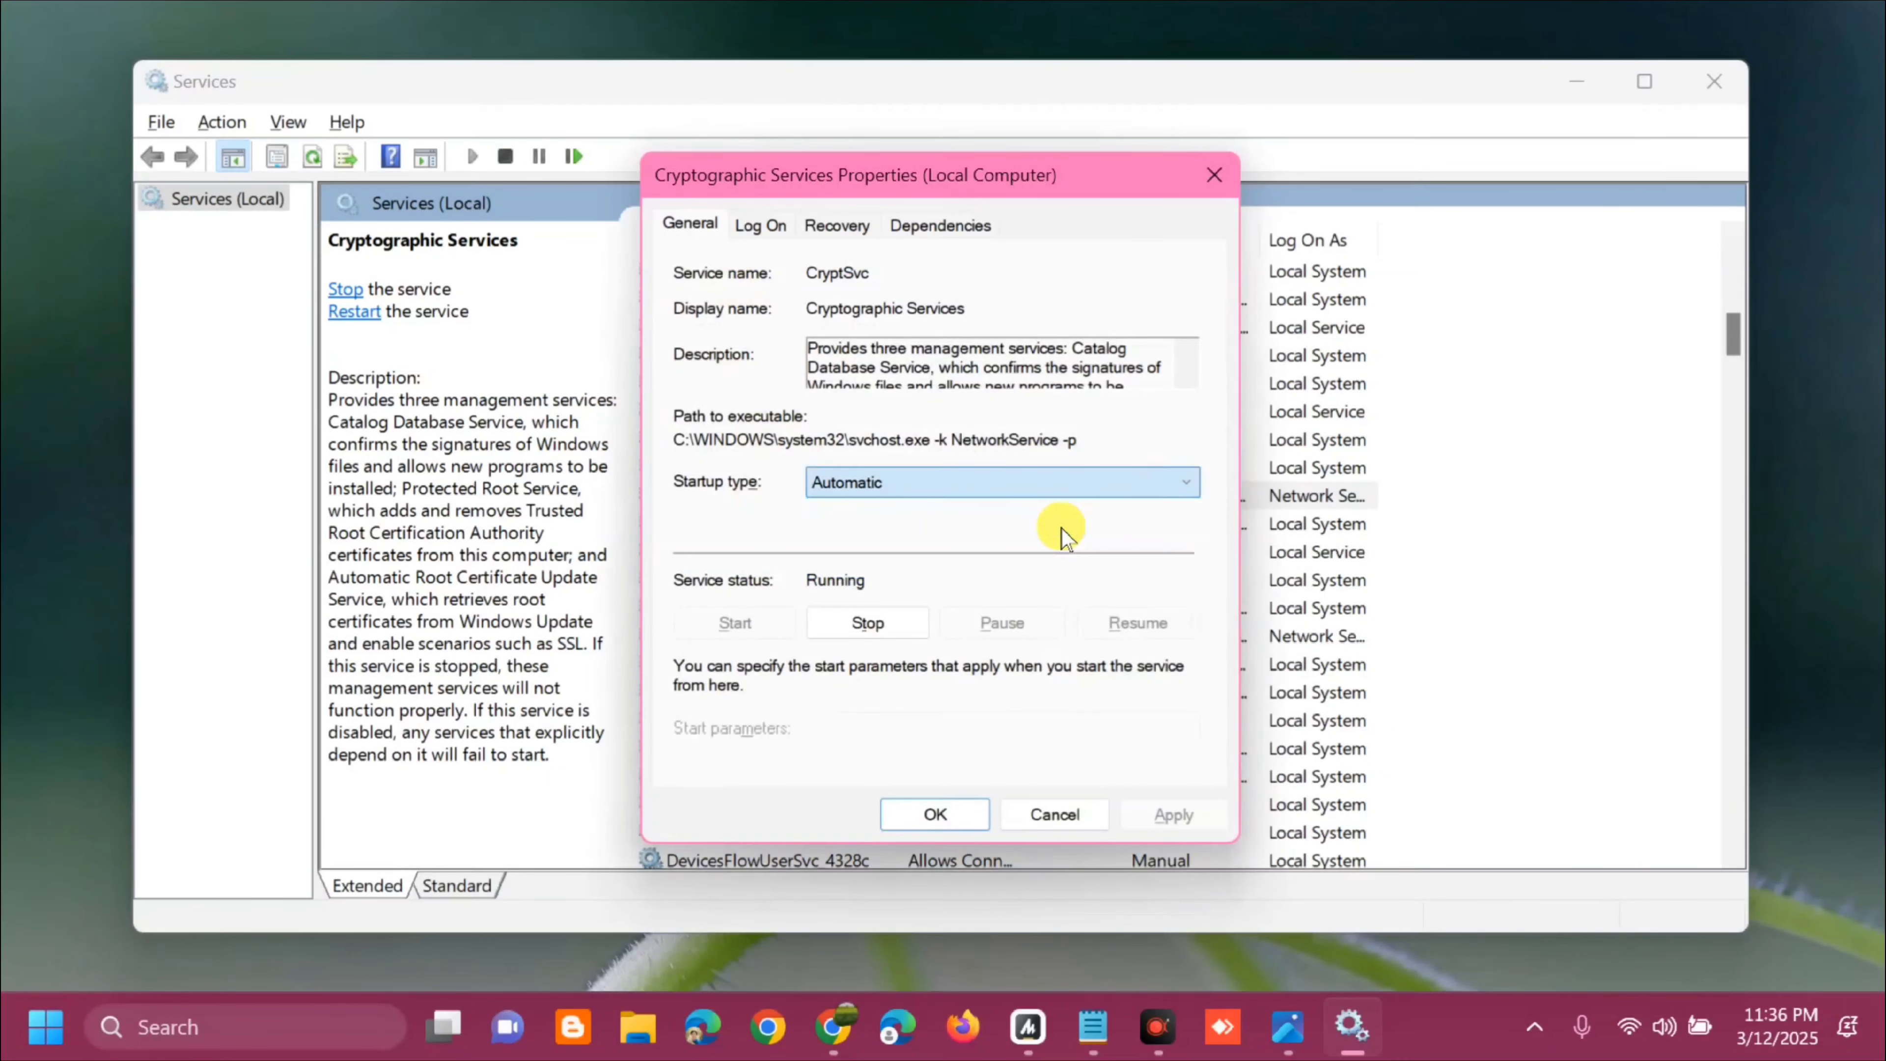
left_click(1188, 814)
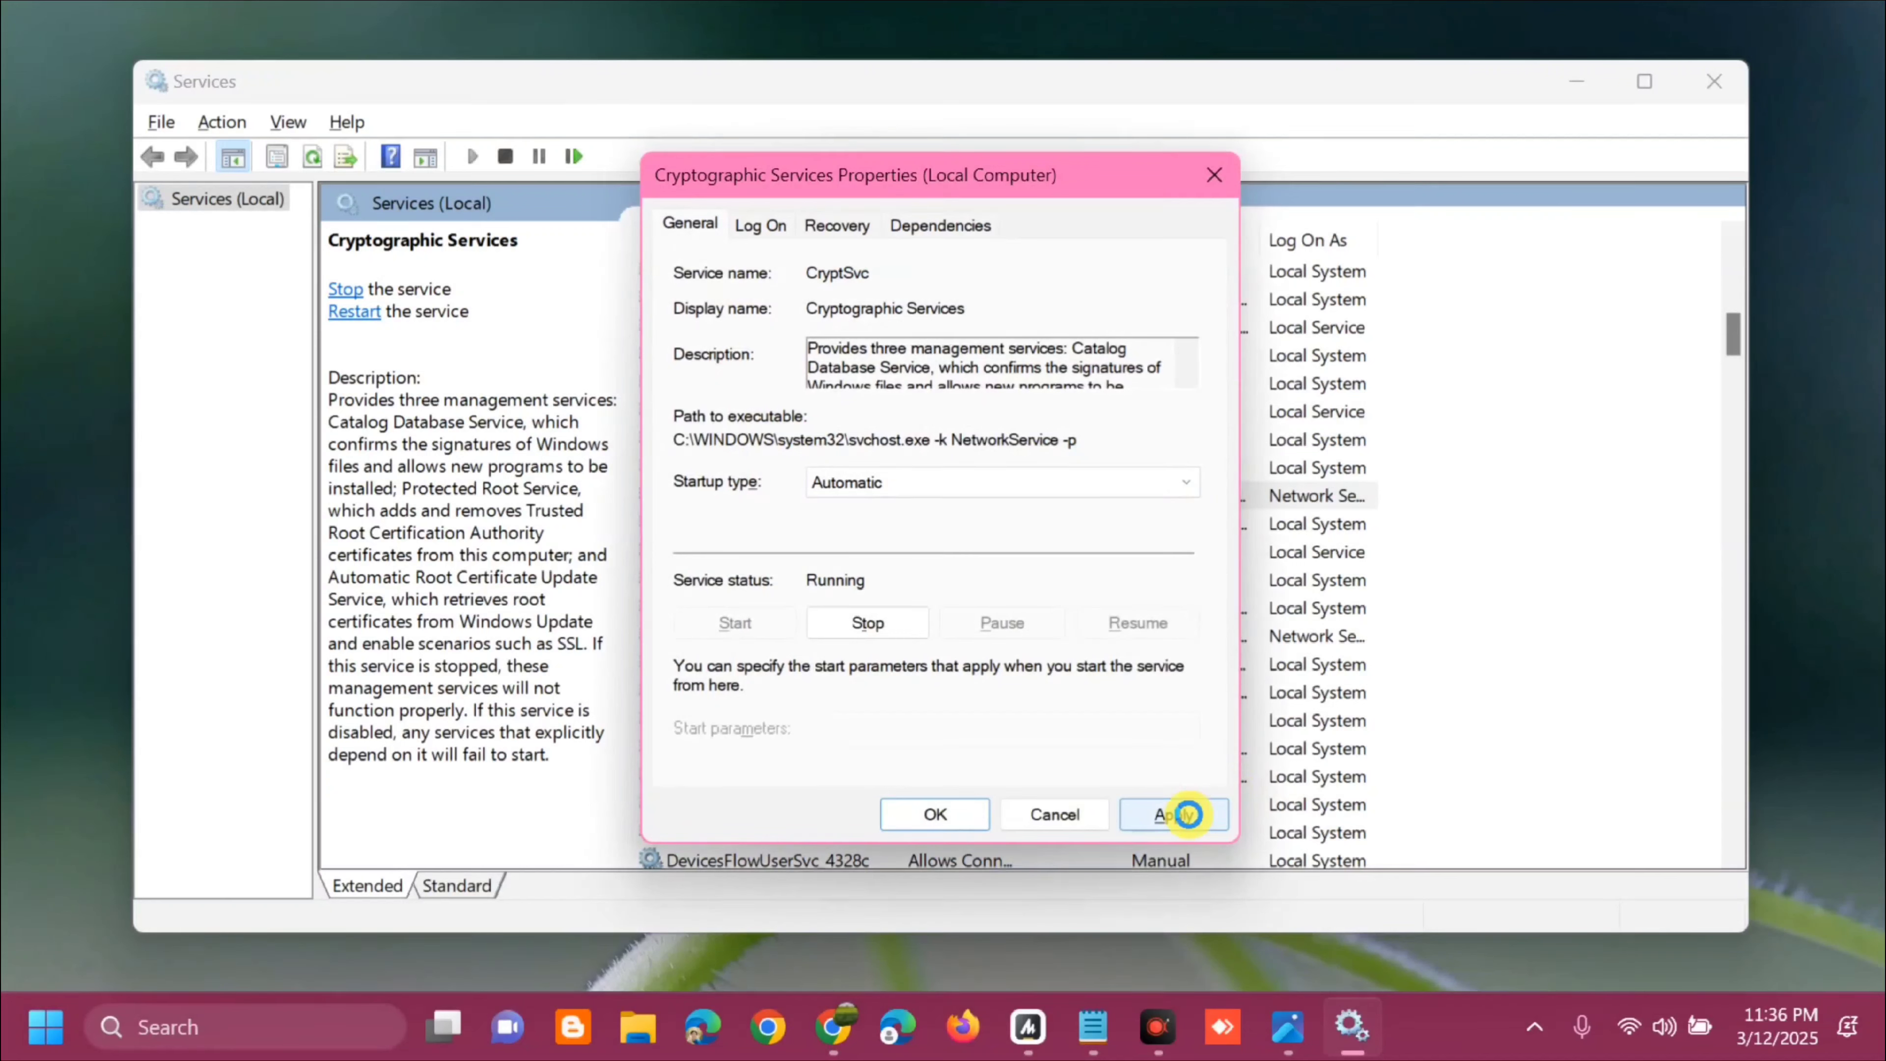
left_click(946, 813)
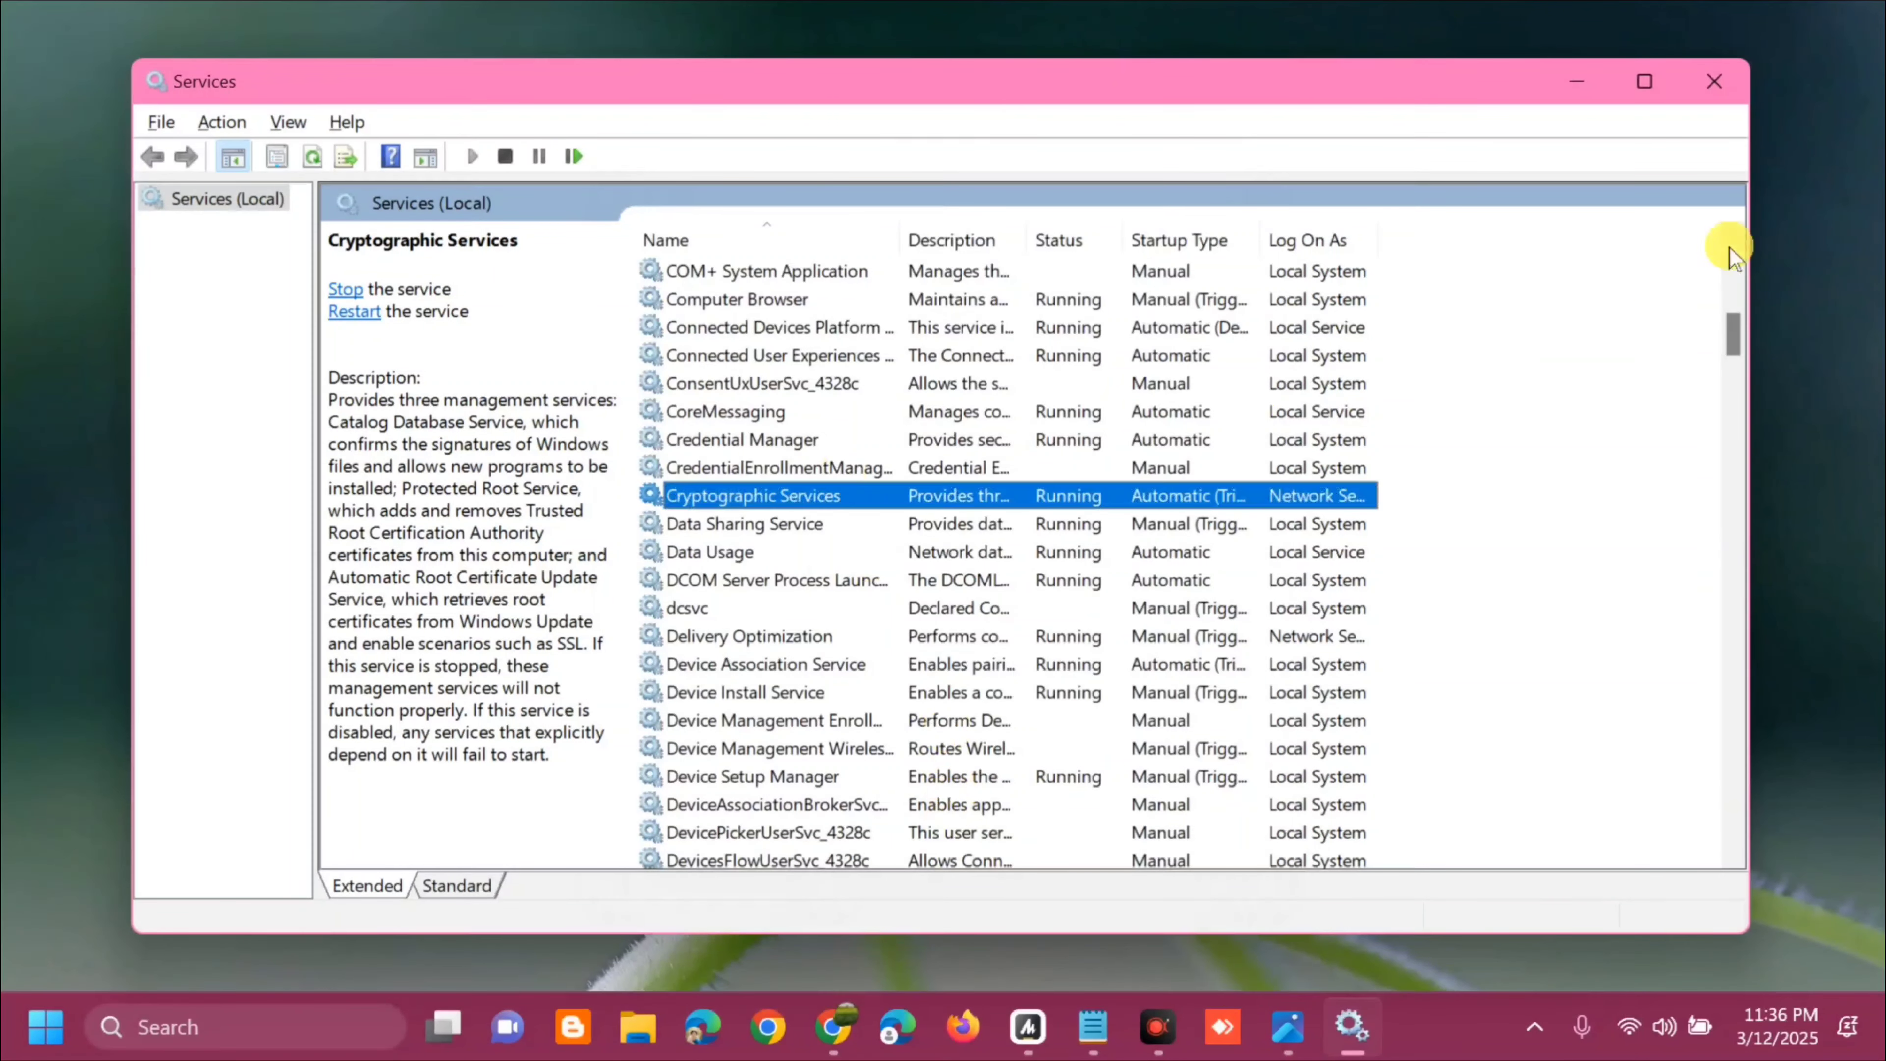
left_click(1718, 88)
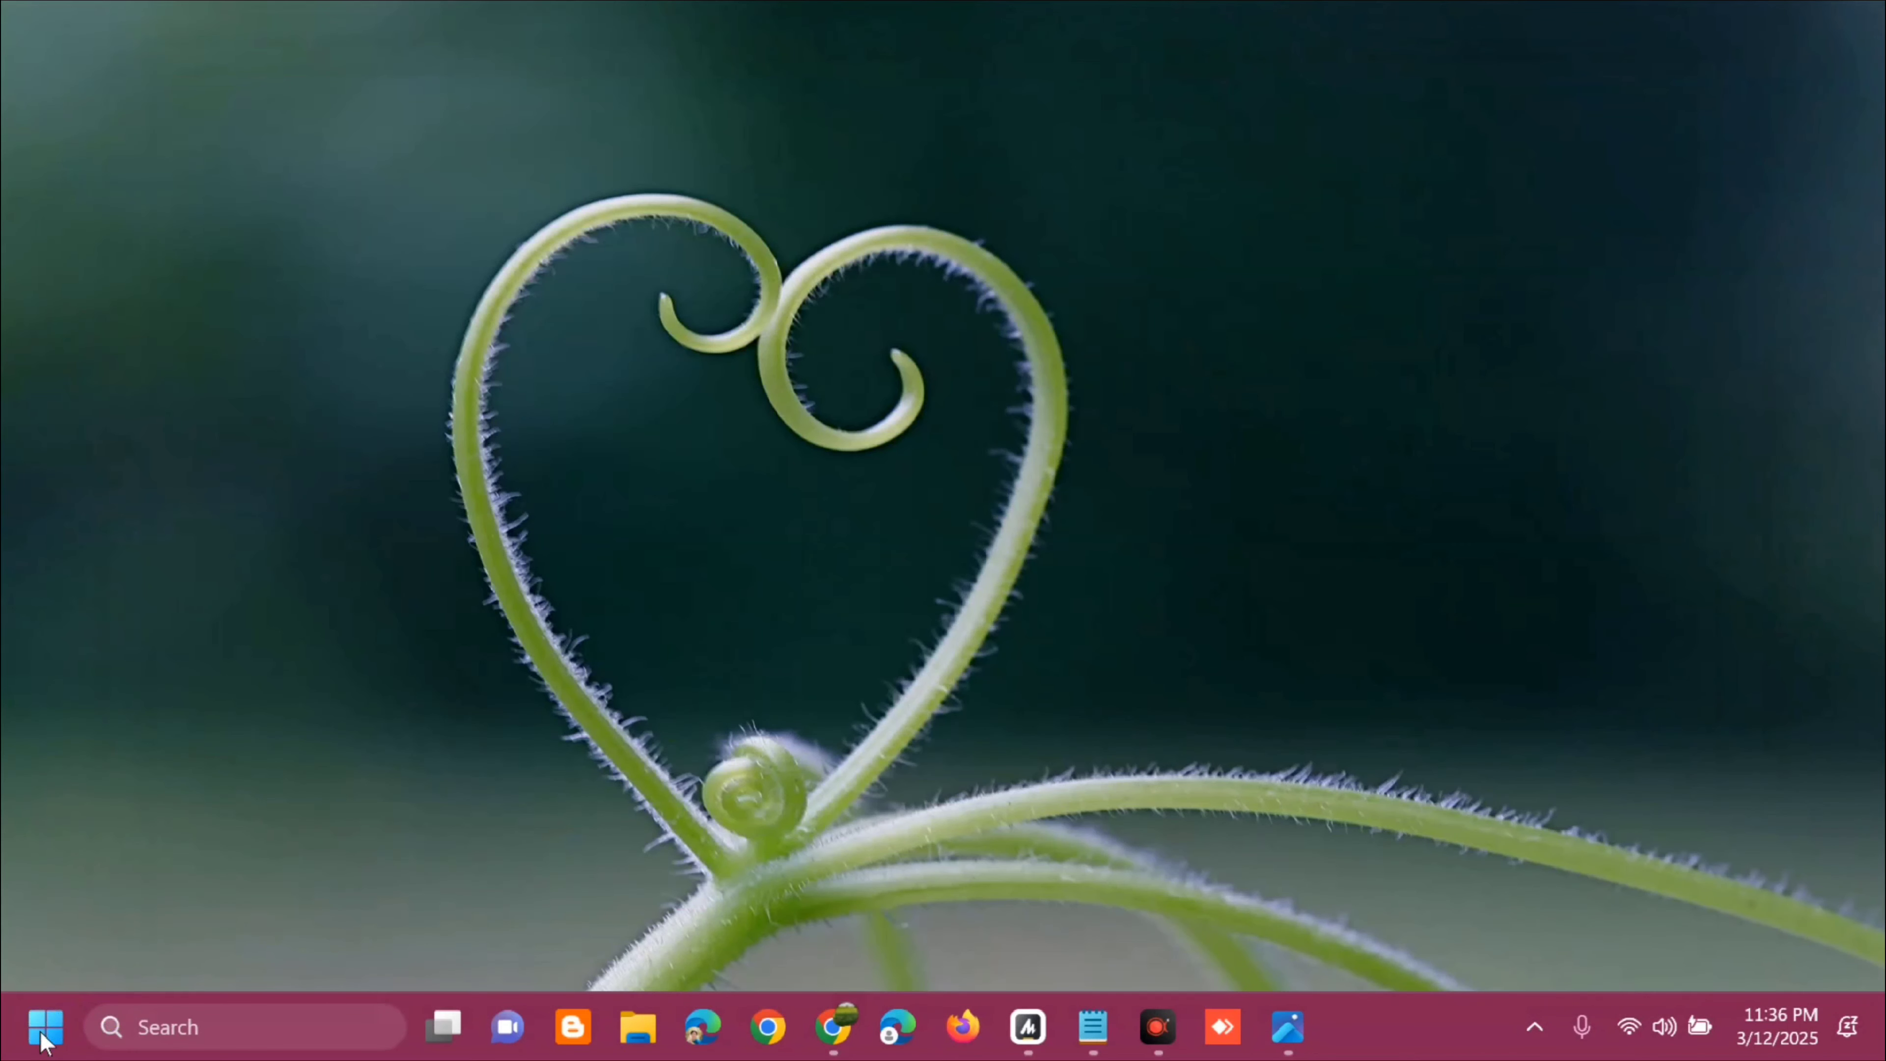
Step: Locate the Restart option among the computer's power options and dismiss them without restarting
left_click(43, 1034)
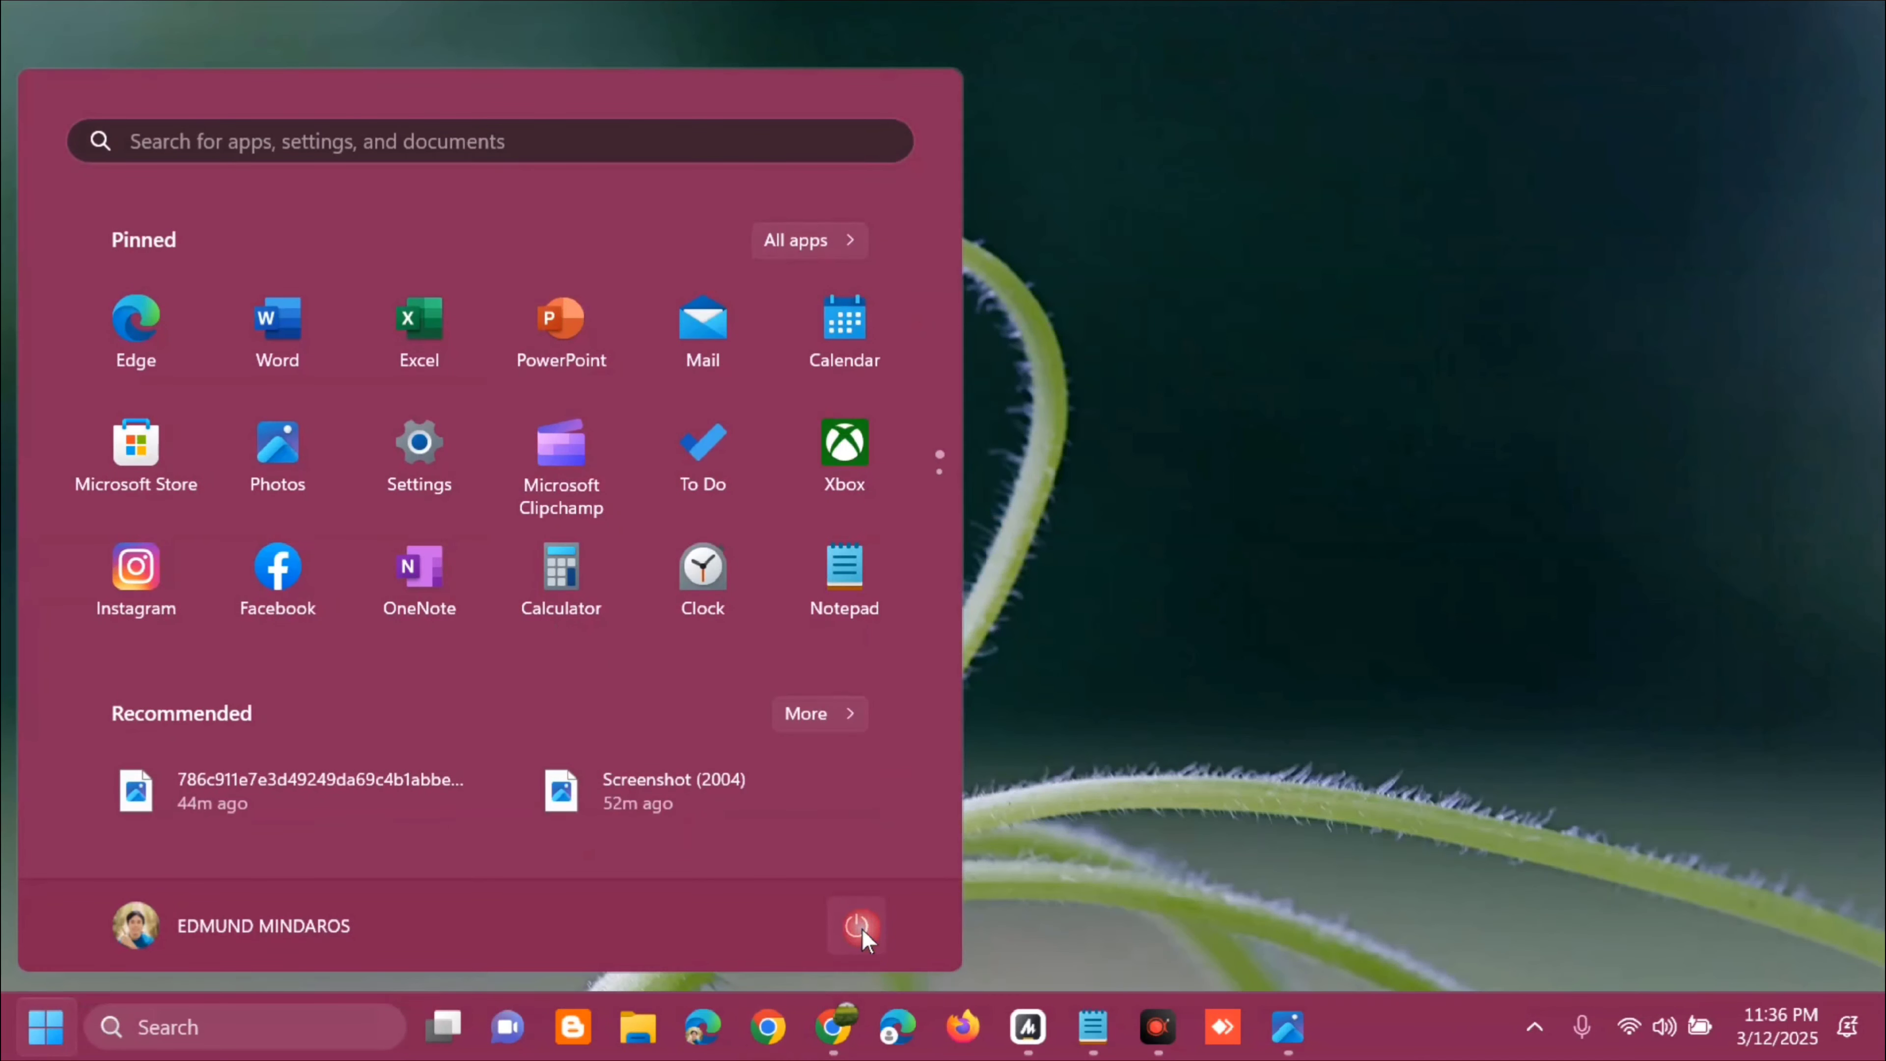
left_click(857, 926)
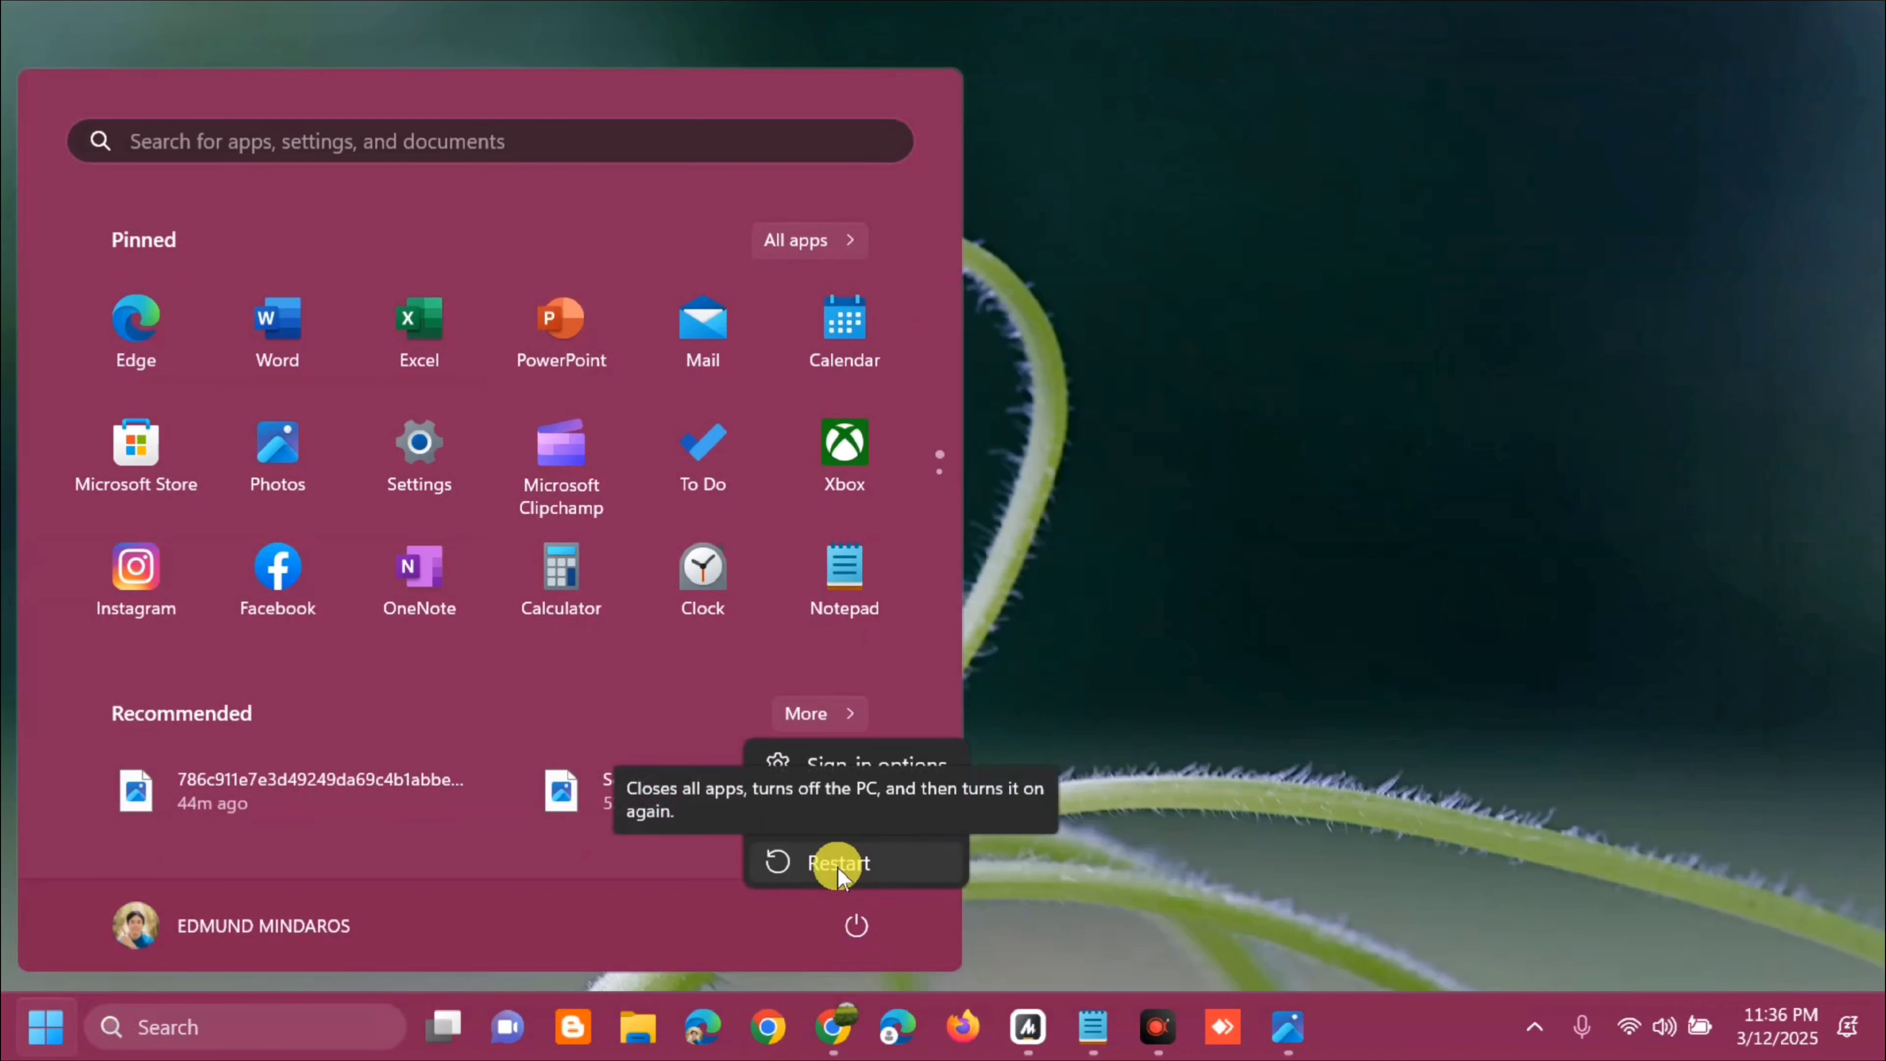
left_click(1182, 548)
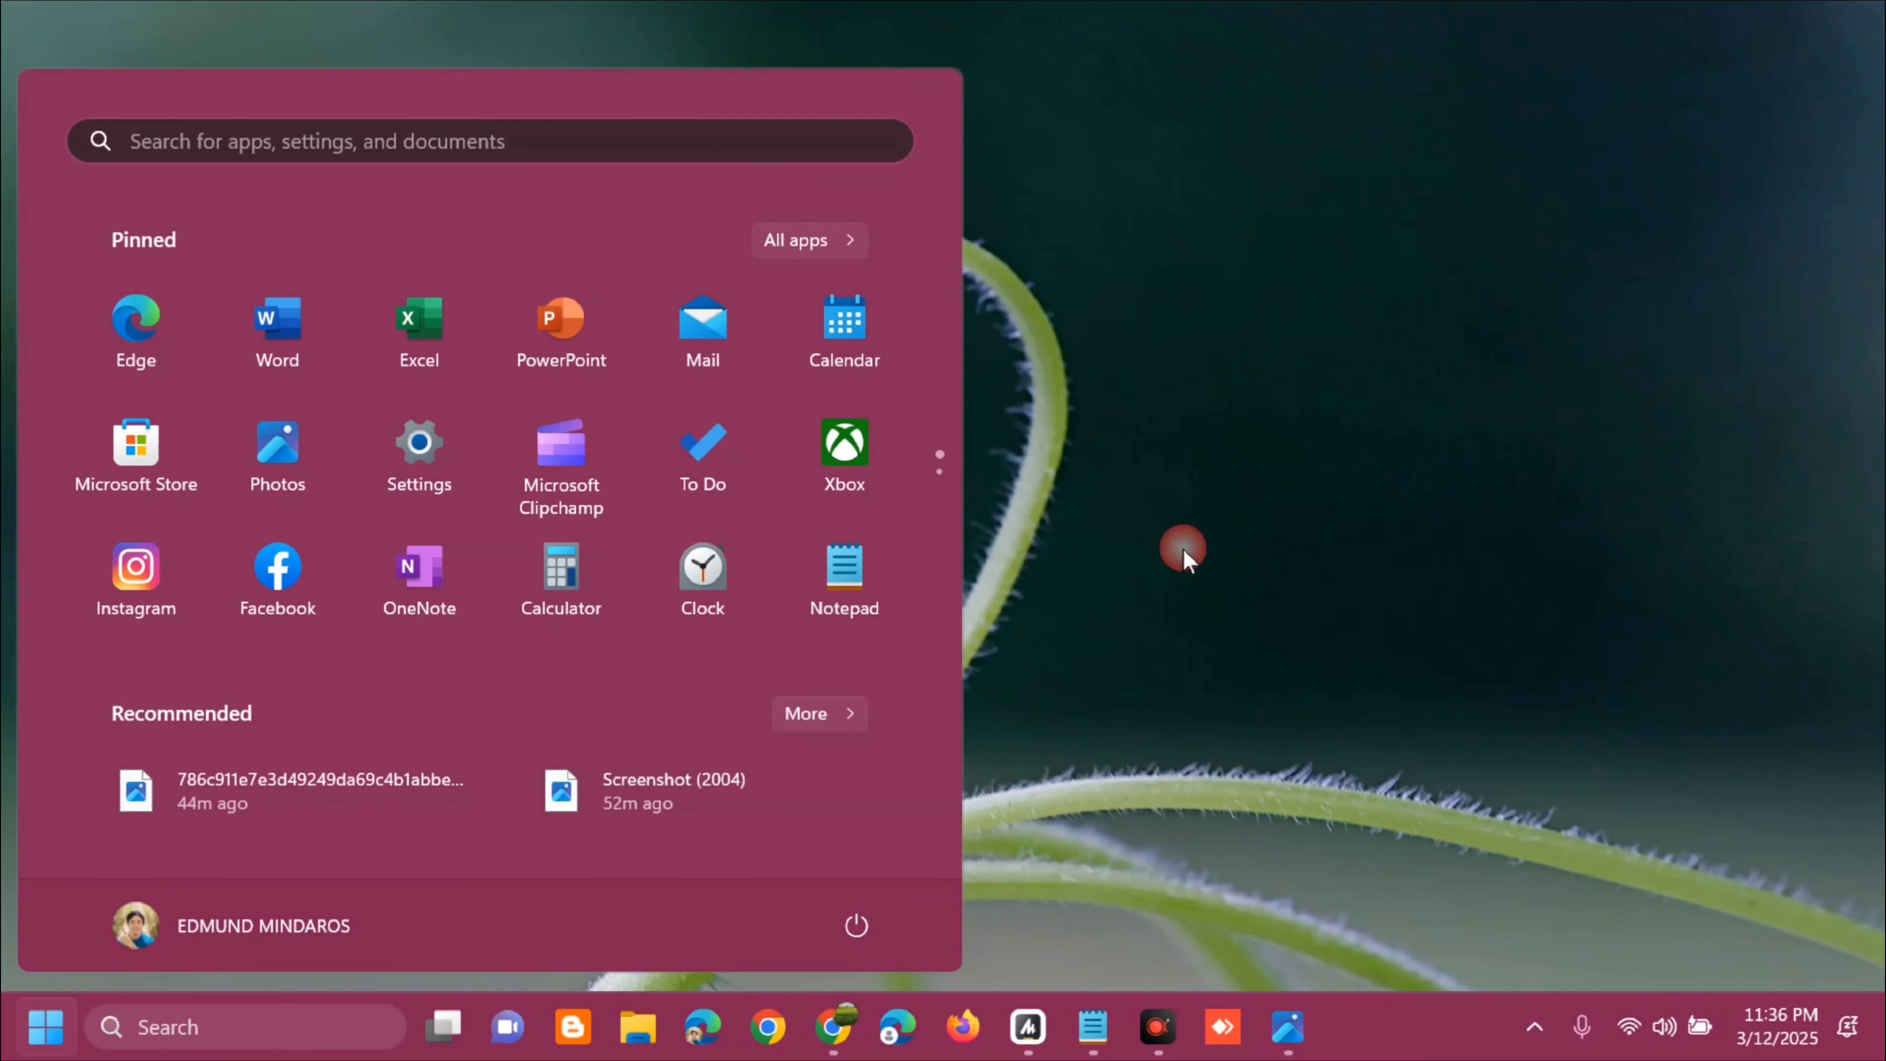
left_click(1183, 548)
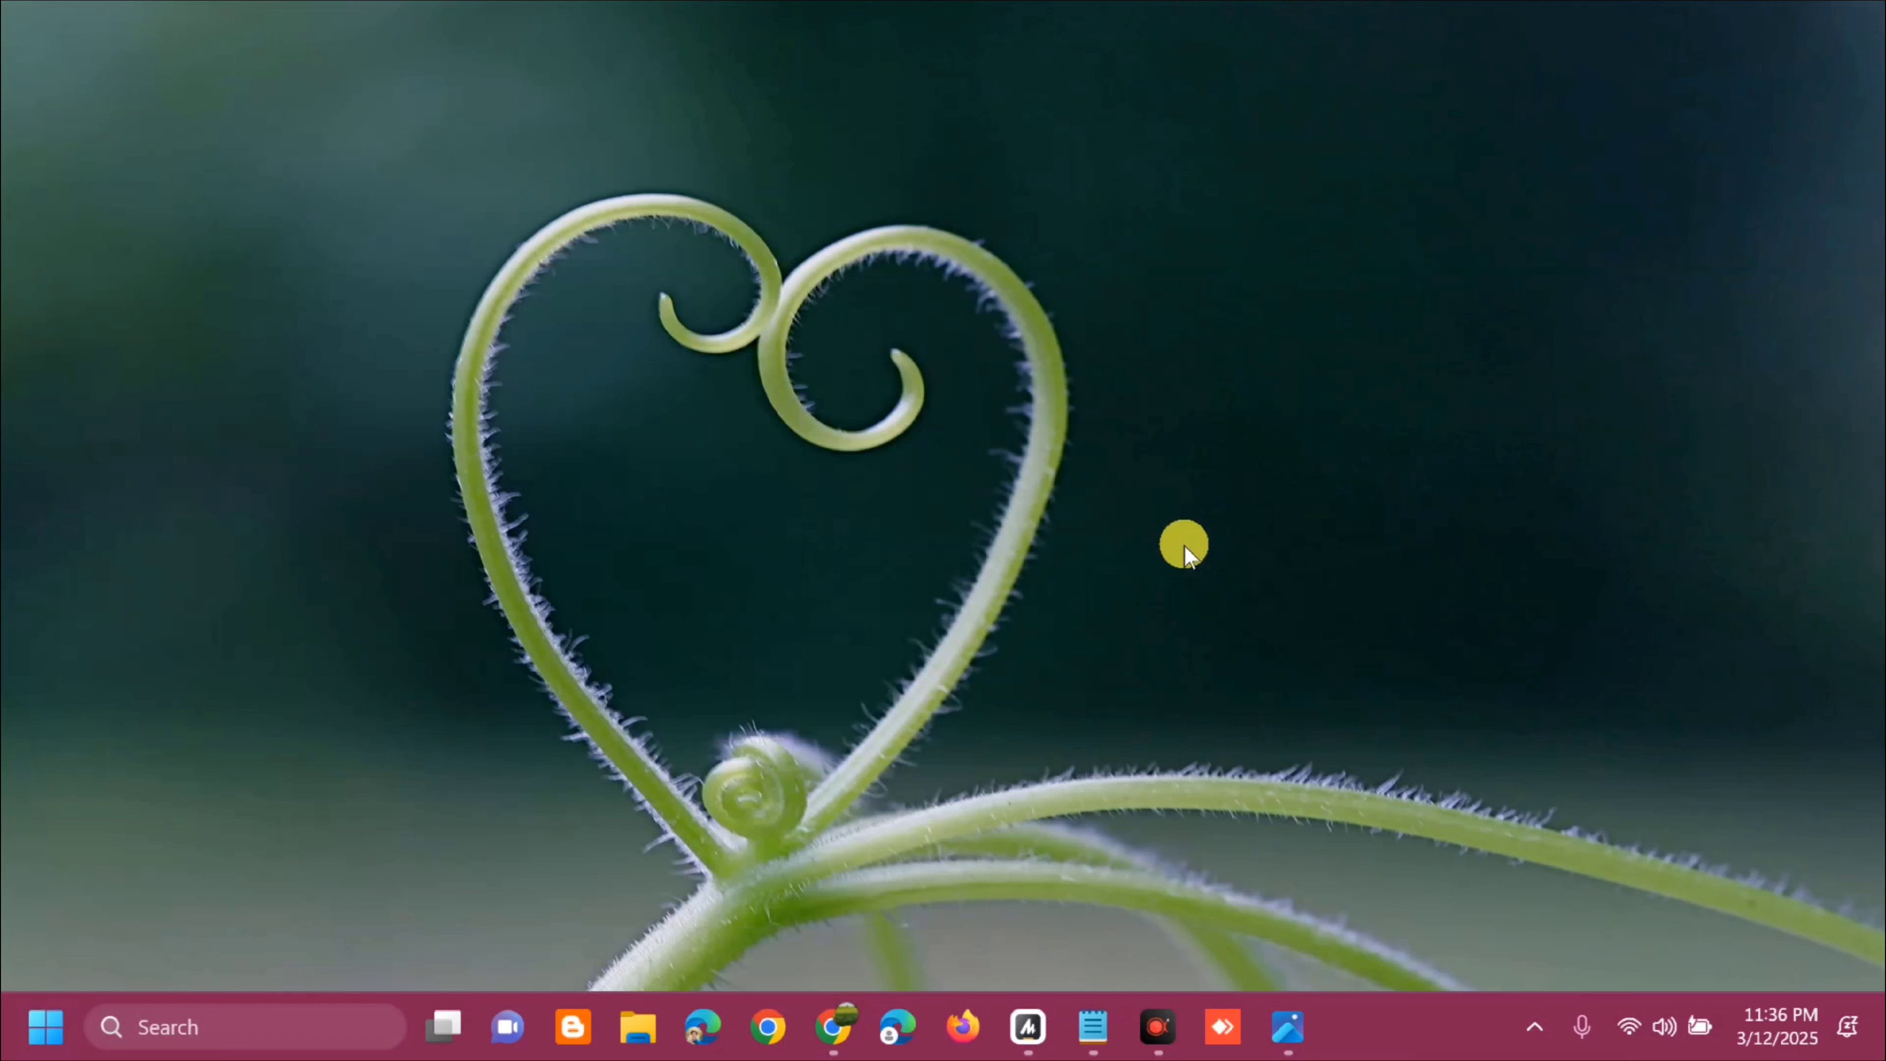